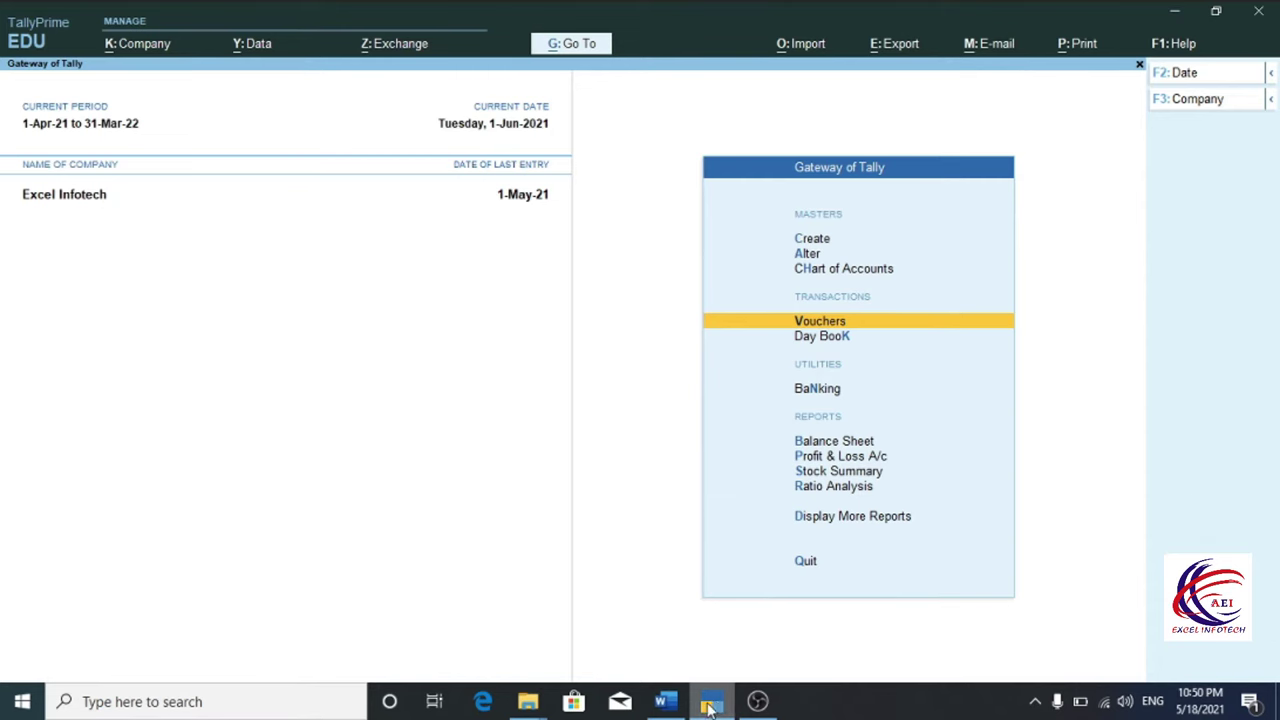
Bring the Word file Tally Prime Q.docx with the Simple Sale and Receipt questions to the front.
click(670, 705)
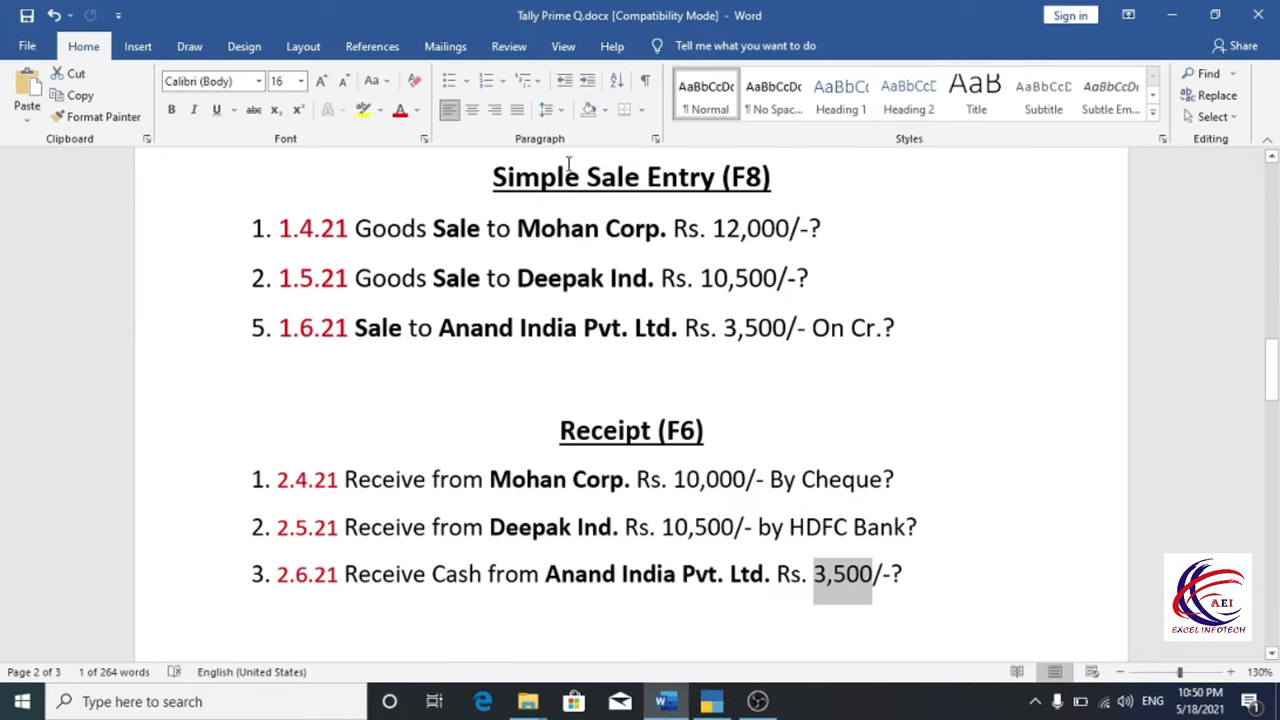
Highlight Mohan Corp.'s 12,000 sale on 1.4.21 and its 10,000 receipt on 2.4.21.
drag(281, 216, 915, 335)
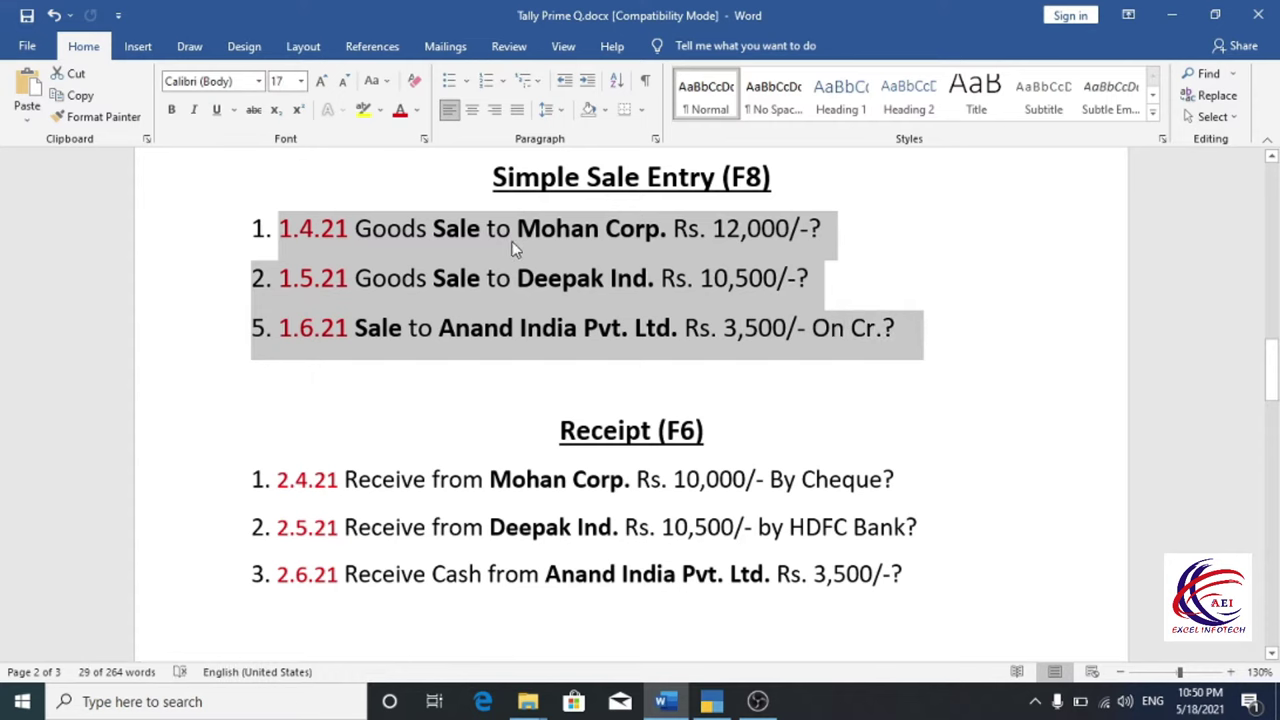
click(318, 228)
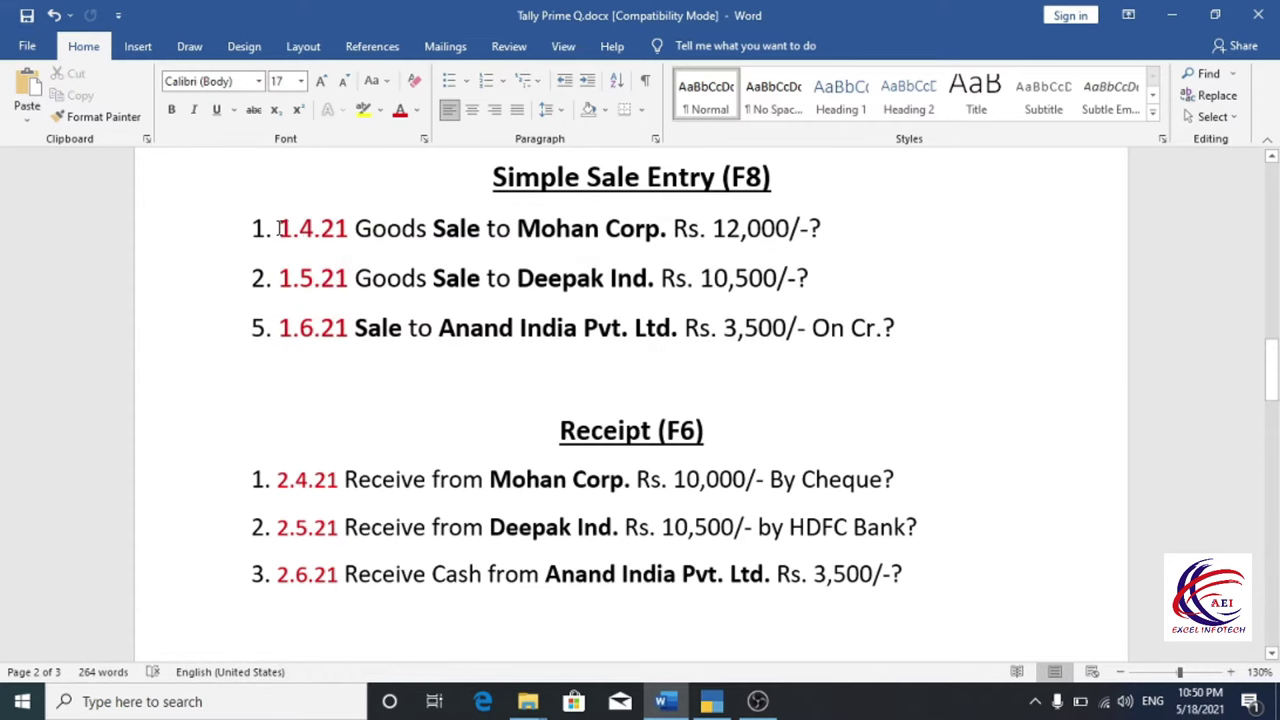
drag(279, 228, 352, 230)
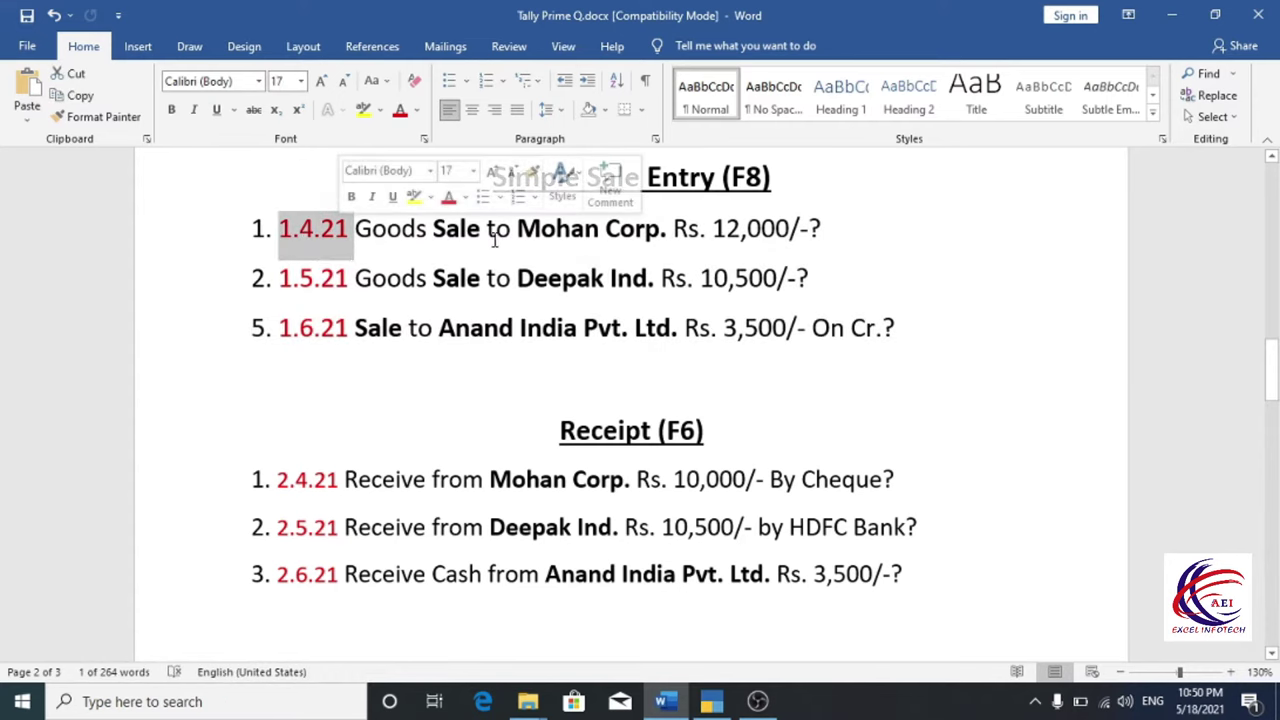
drag(516, 230, 662, 232)
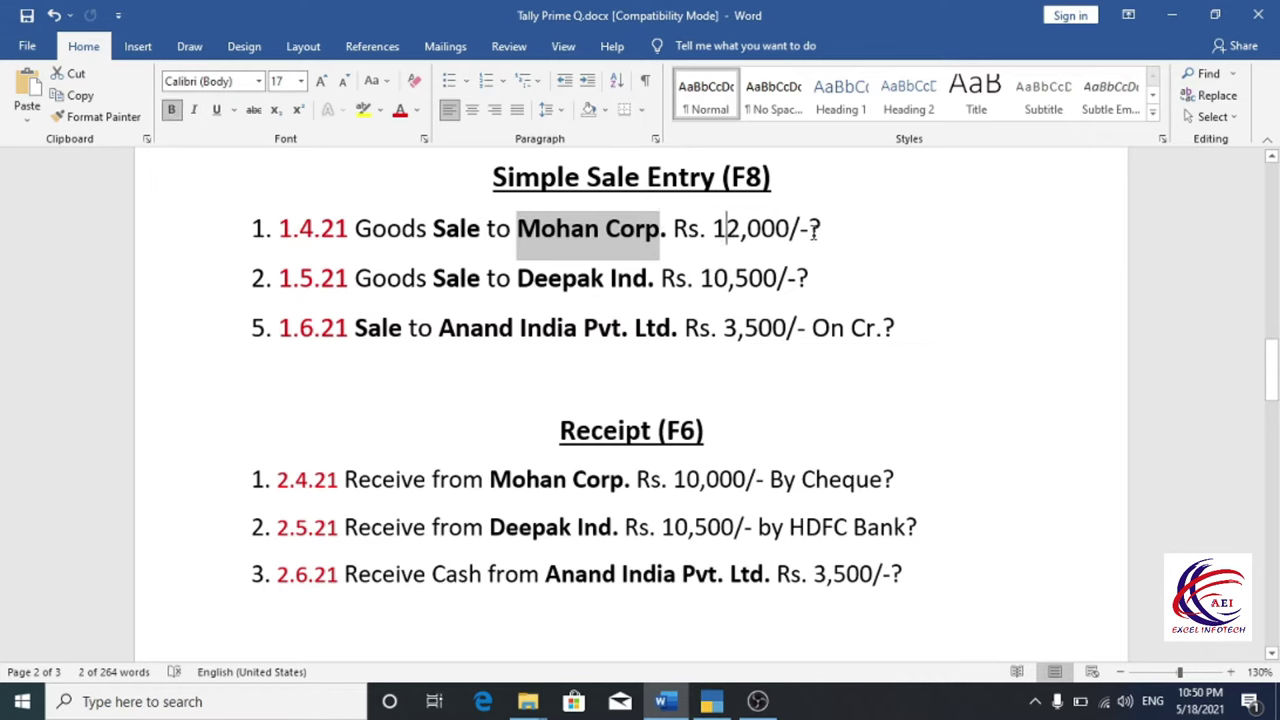
drag(816, 230, 714, 230)
click(727, 228)
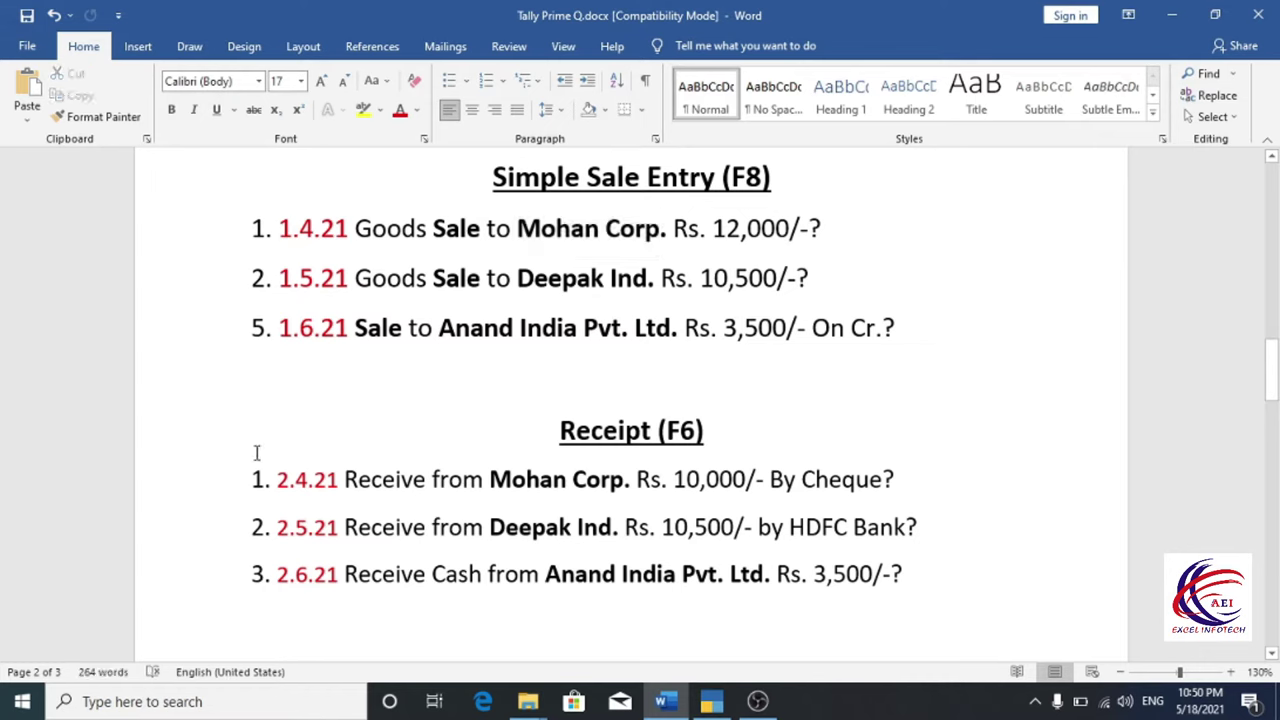
drag(279, 479, 341, 480)
drag(490, 480, 869, 477)
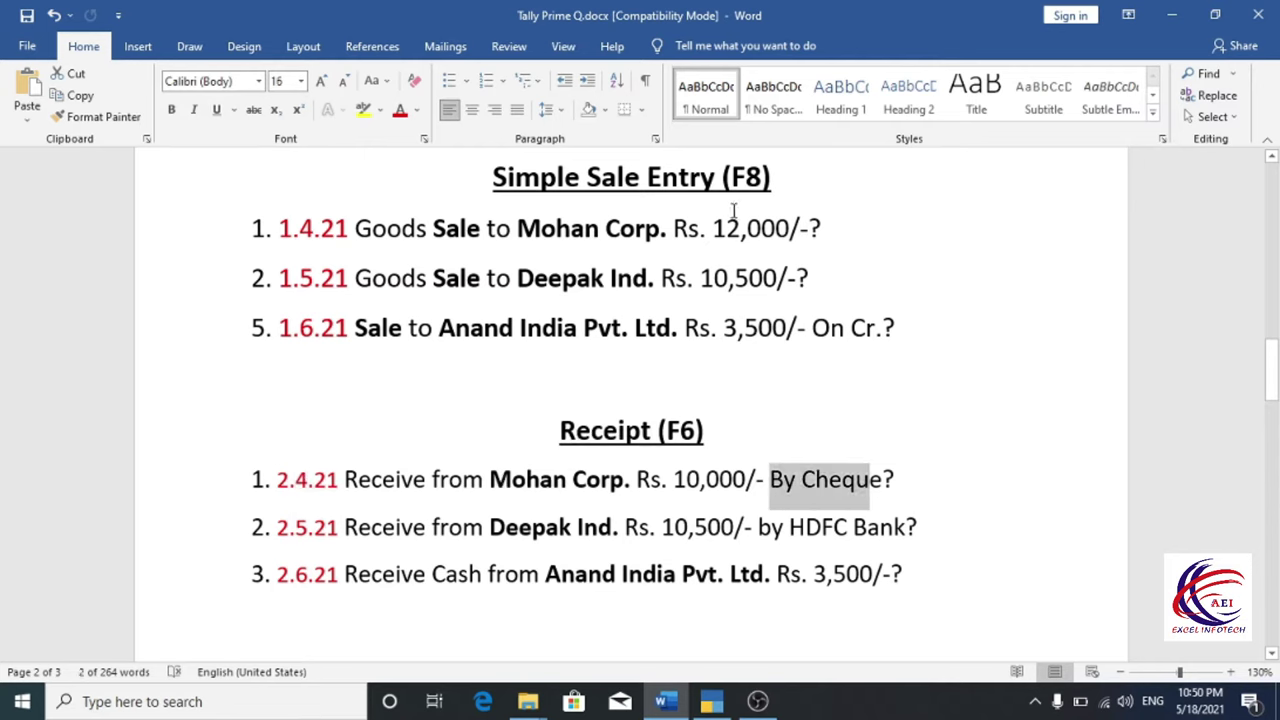
drag(713, 229, 772, 230)
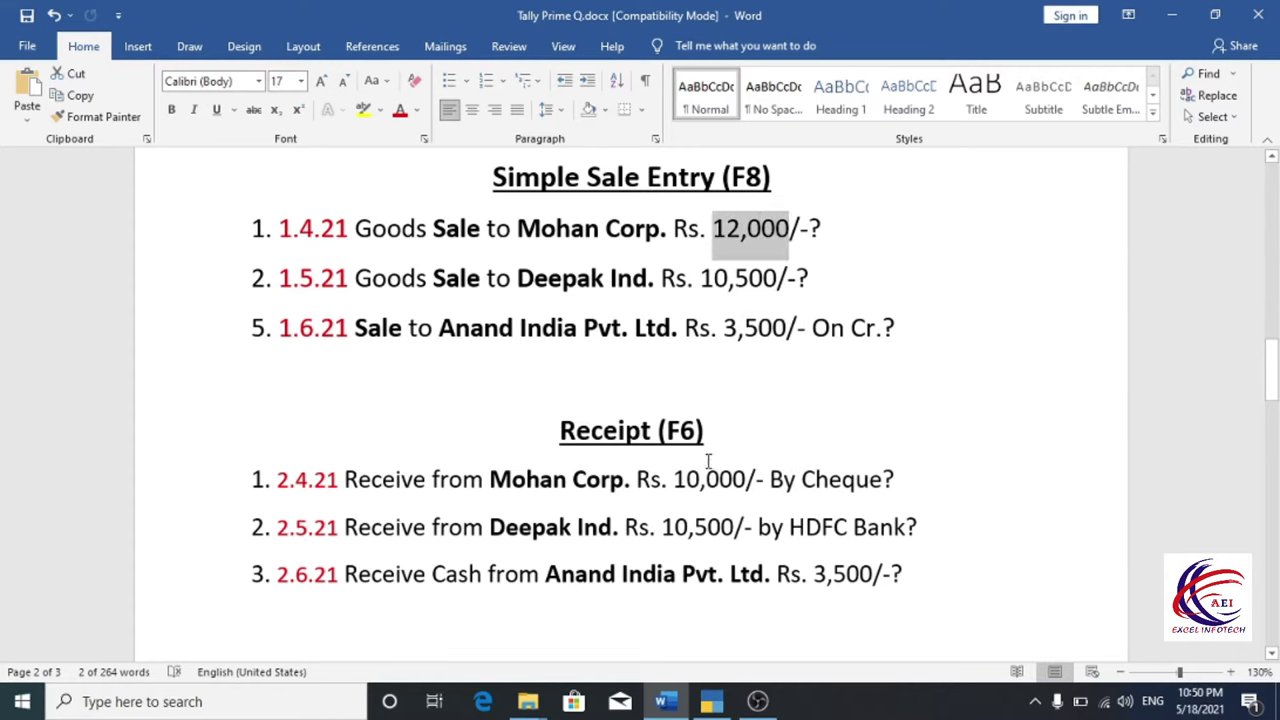
drag(674, 480, 751, 480)
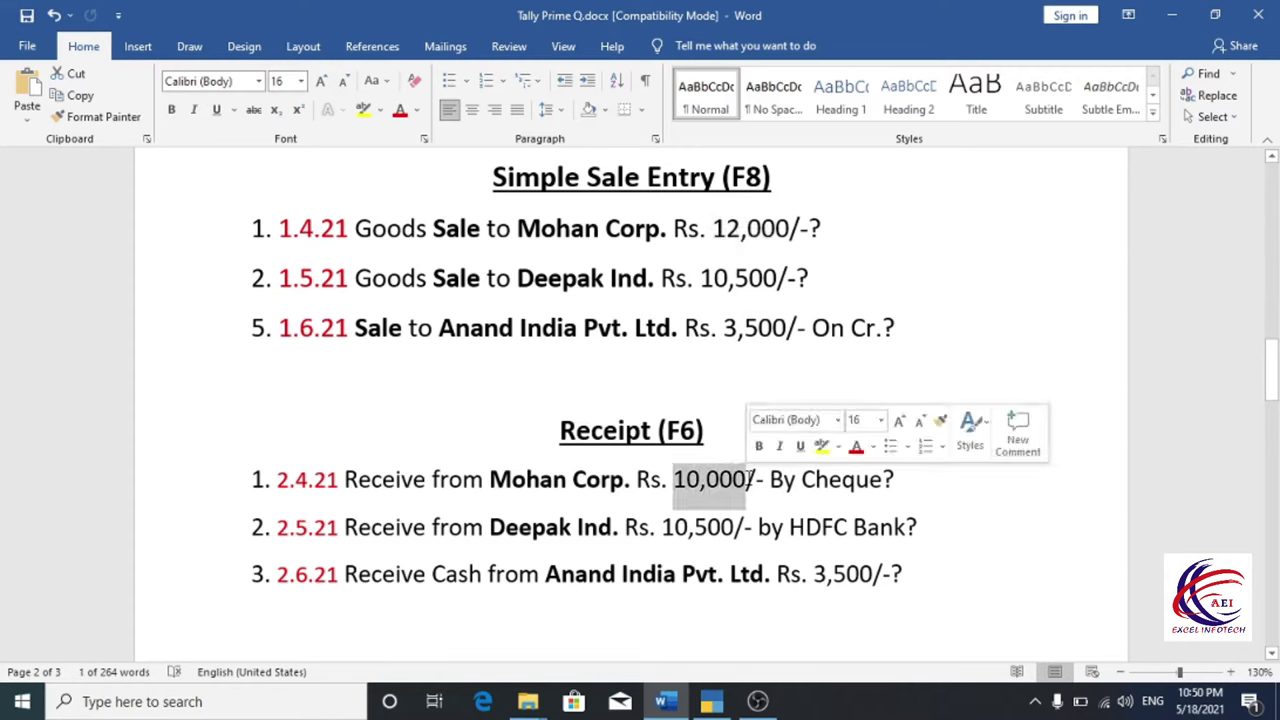
click(330, 382)
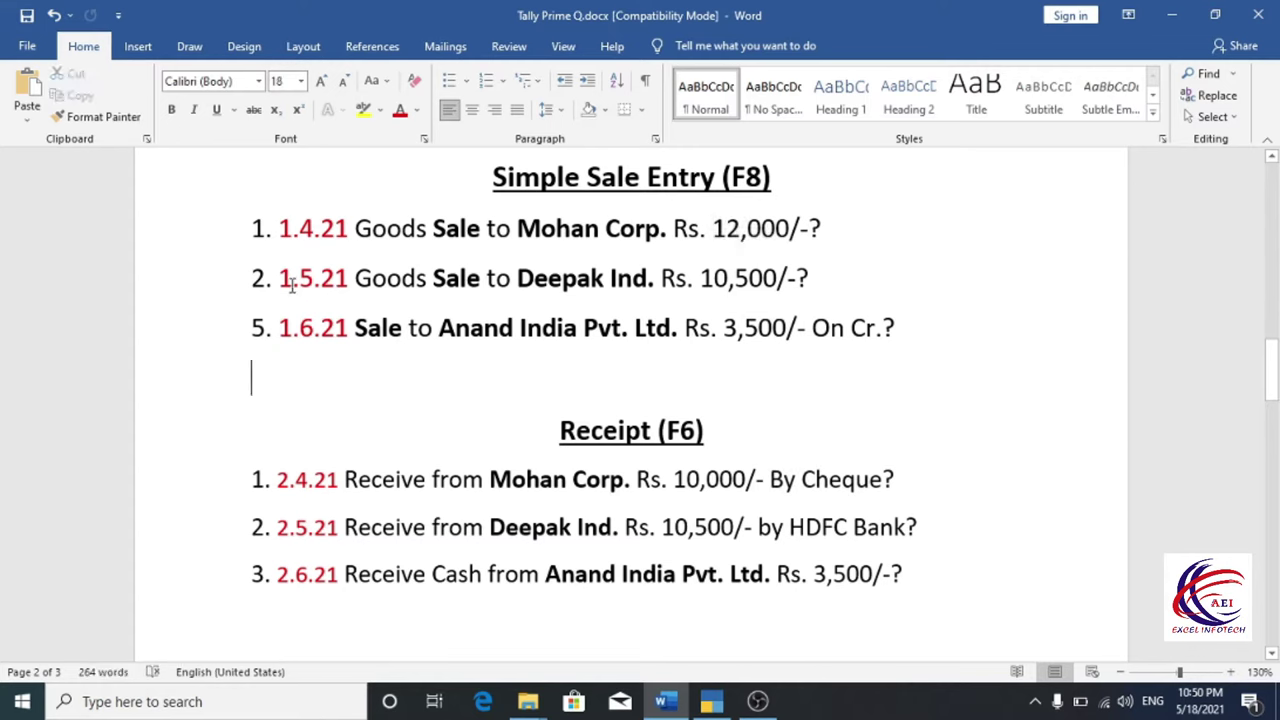
Highlight Deepak Ind.'s 1.5.21 sale and the 10,500 received by HDFC Bank on 2.5.21.
drag(278, 279, 352, 280)
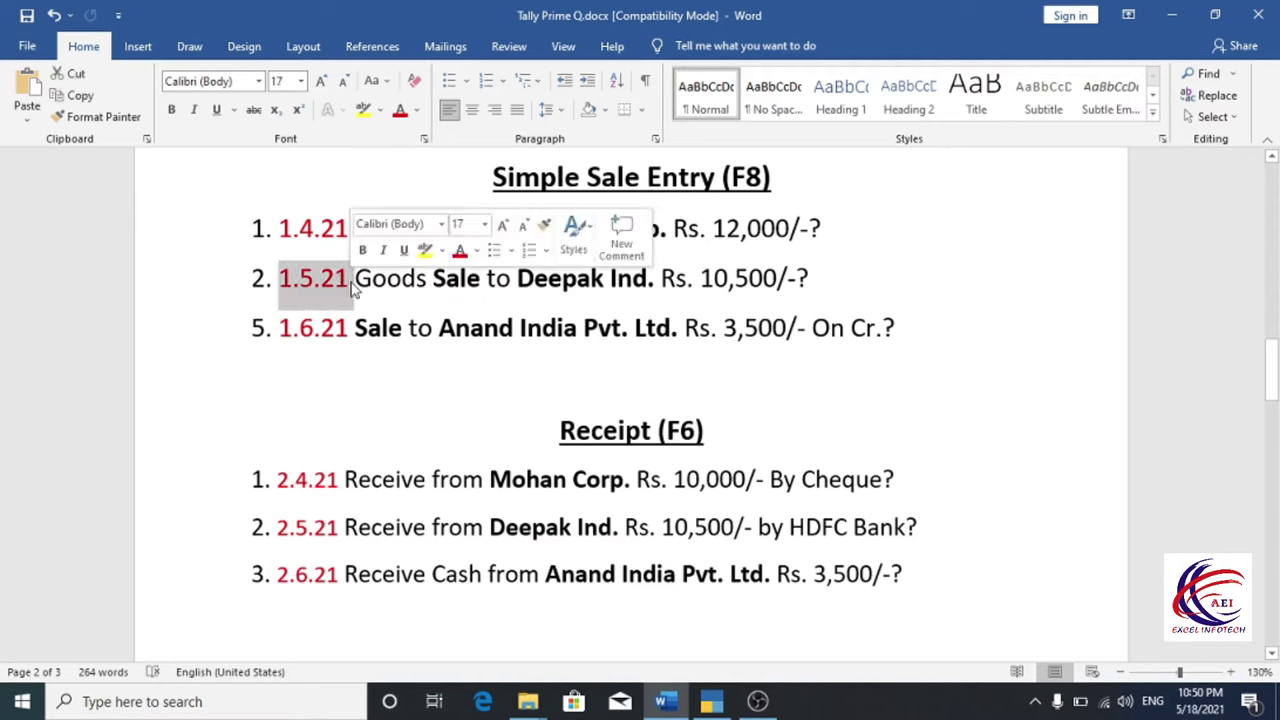
drag(518, 279, 790, 286)
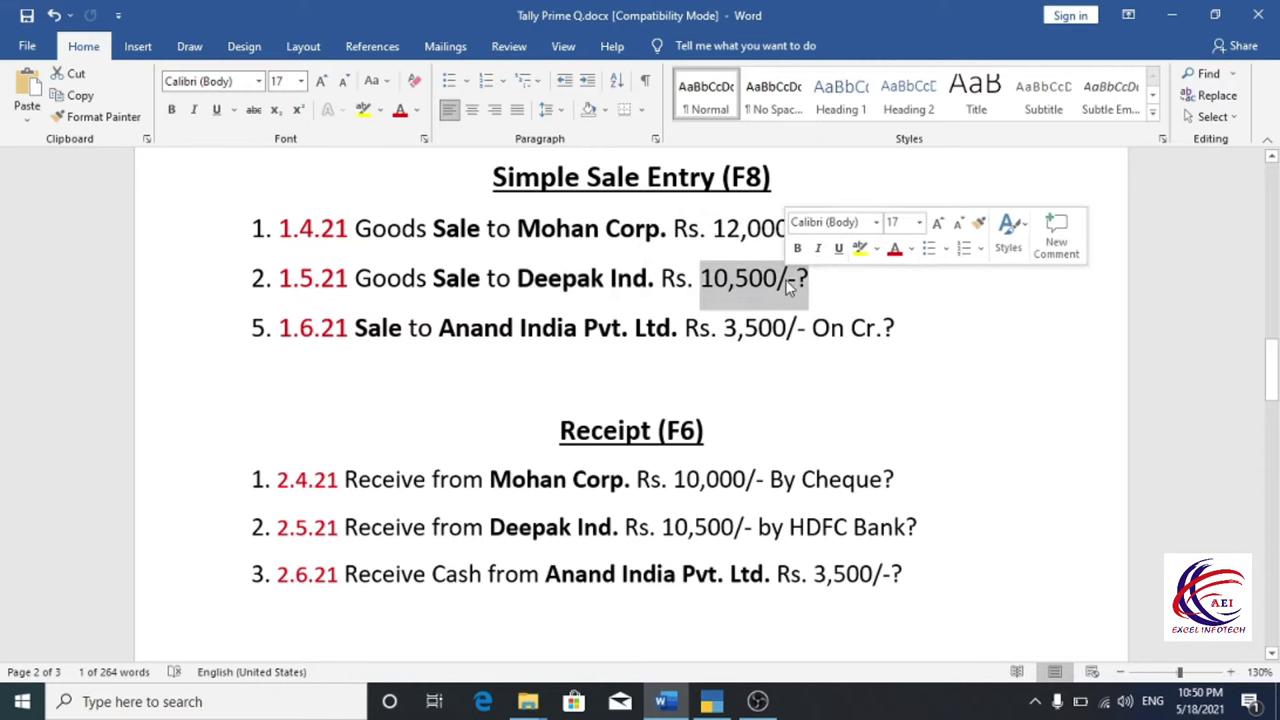
drag(663, 533, 898, 533)
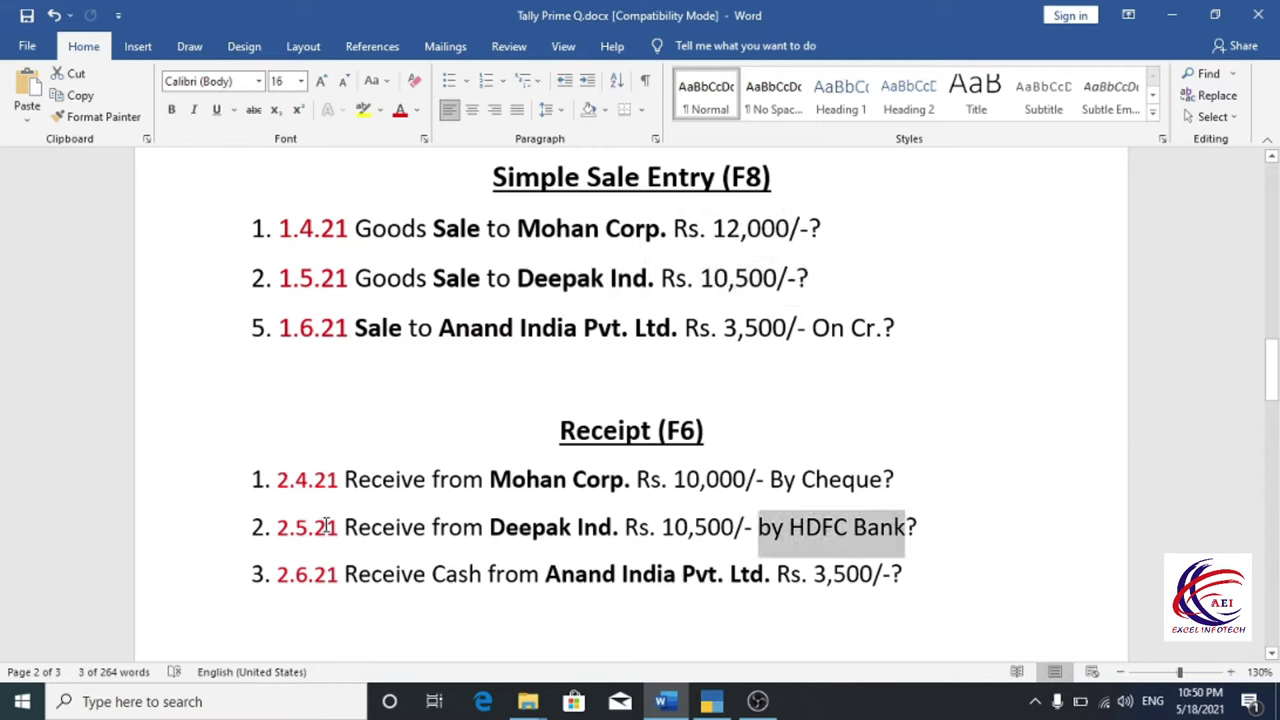
drag(278, 530, 342, 532)
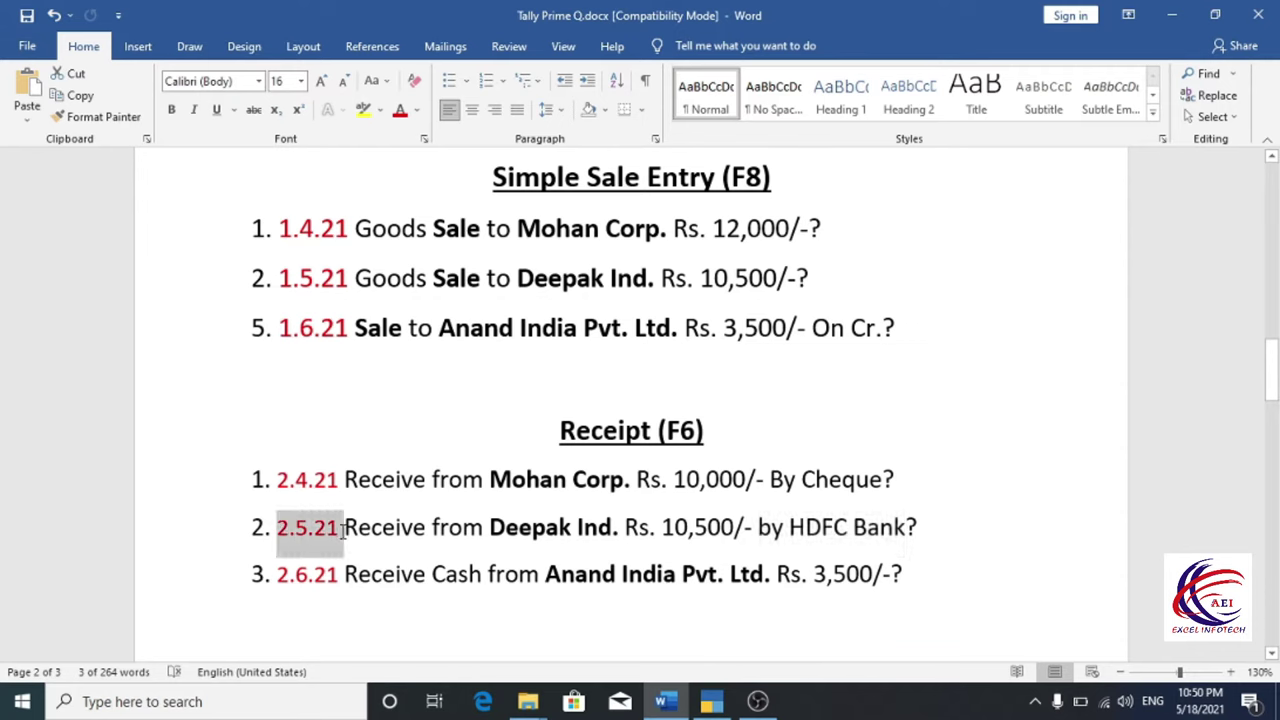
click(337, 386)
Highlight Anand India Pvt. Ltd.'s 3,500 sale on 1.6.21 and receipt on 2.6.21, then return to TallyPrime.
drag(282, 328, 352, 330)
drag(440, 330, 850, 330)
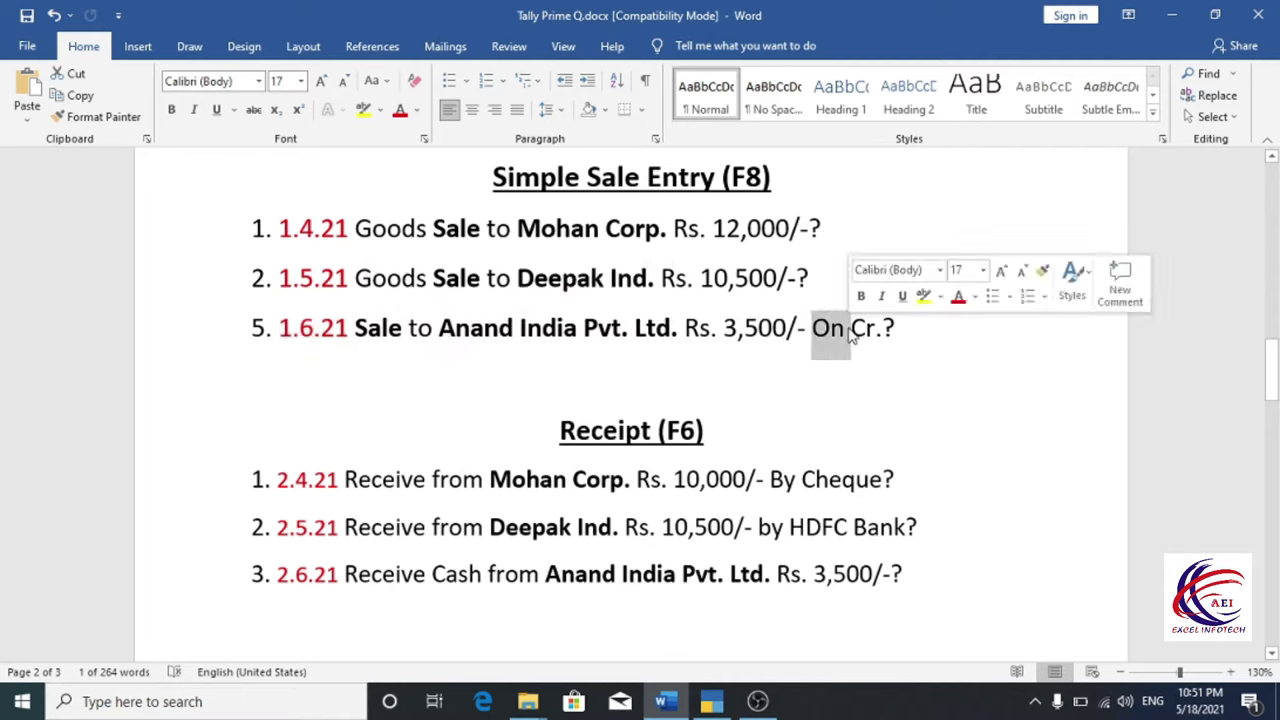
drag(278, 575, 340, 575)
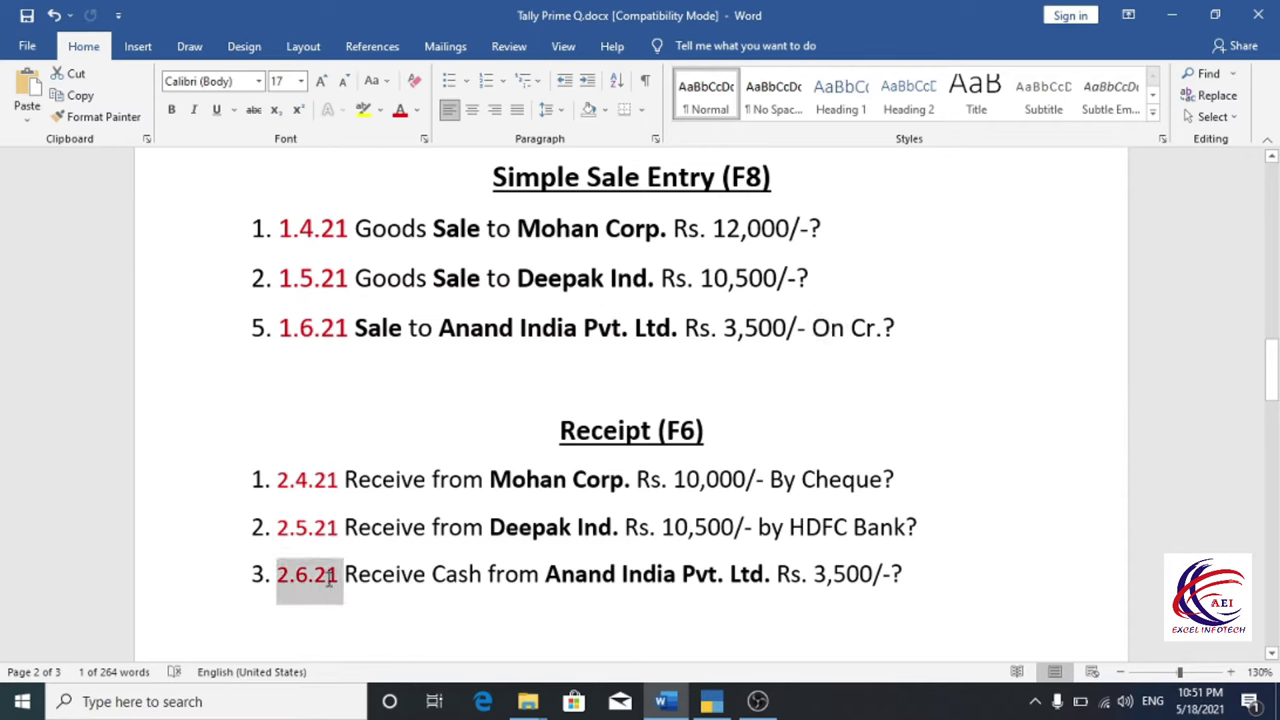
drag(545, 575, 912, 575)
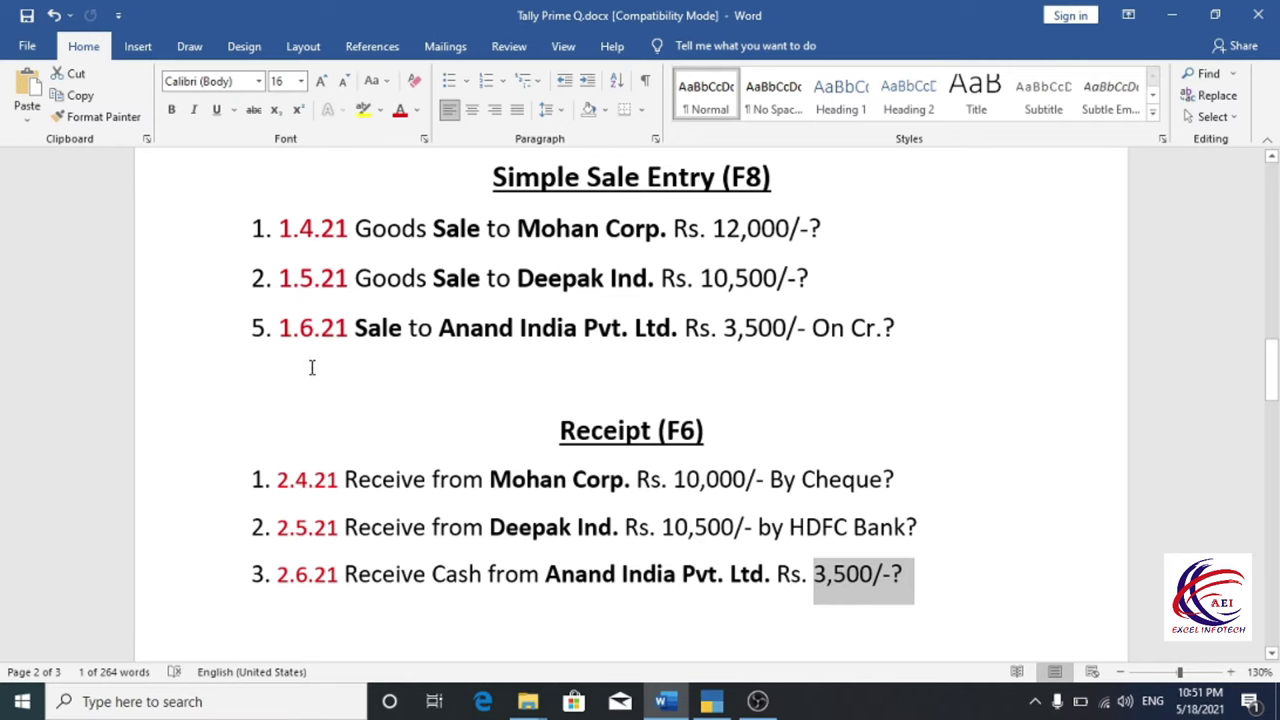
click(928, 485)
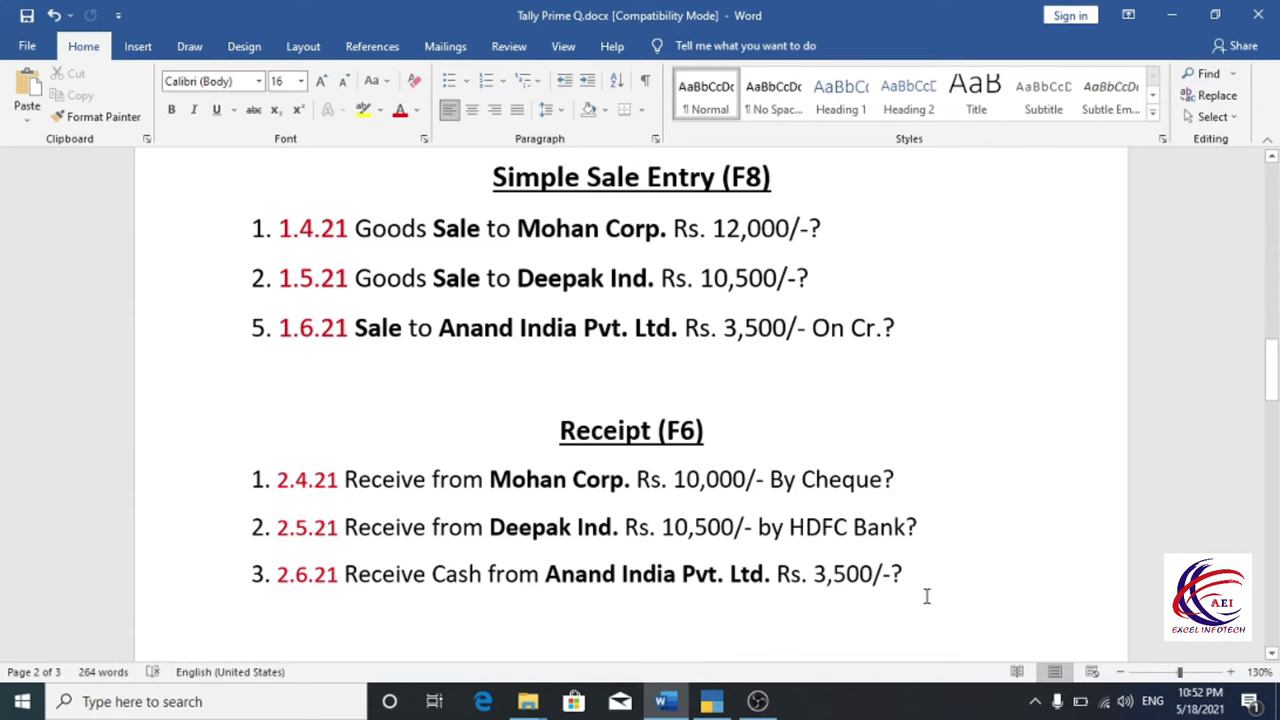
click(711, 700)
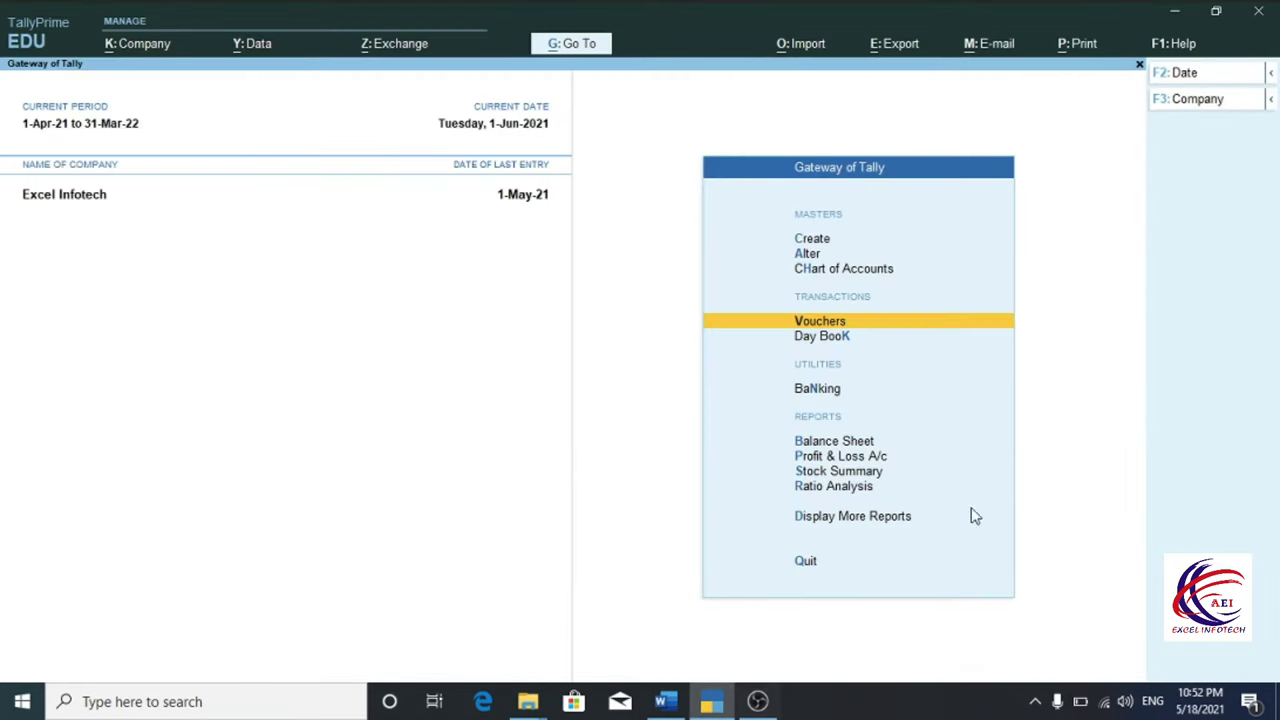
Drill from the Balance Sheet into Current Assets and Sundry Debtors, noting Deepak 10,500 and Mohan Corp 12,000.
click(819, 441)
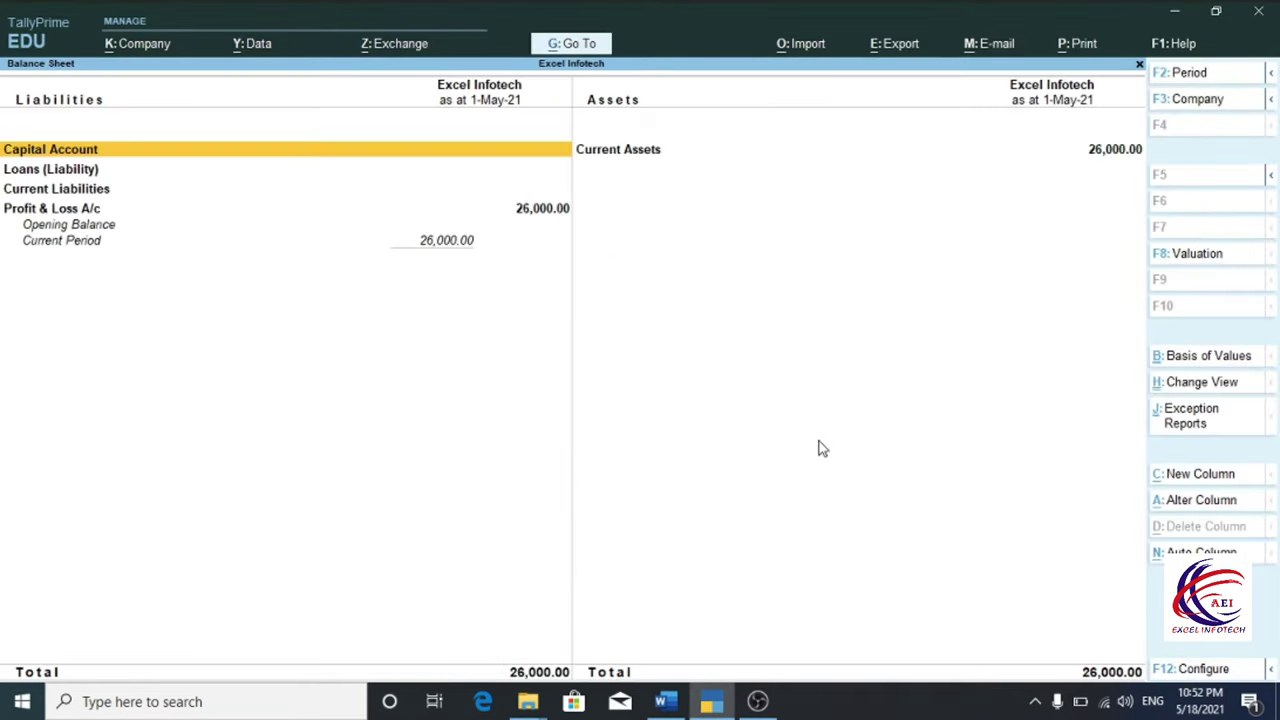
click(657, 152)
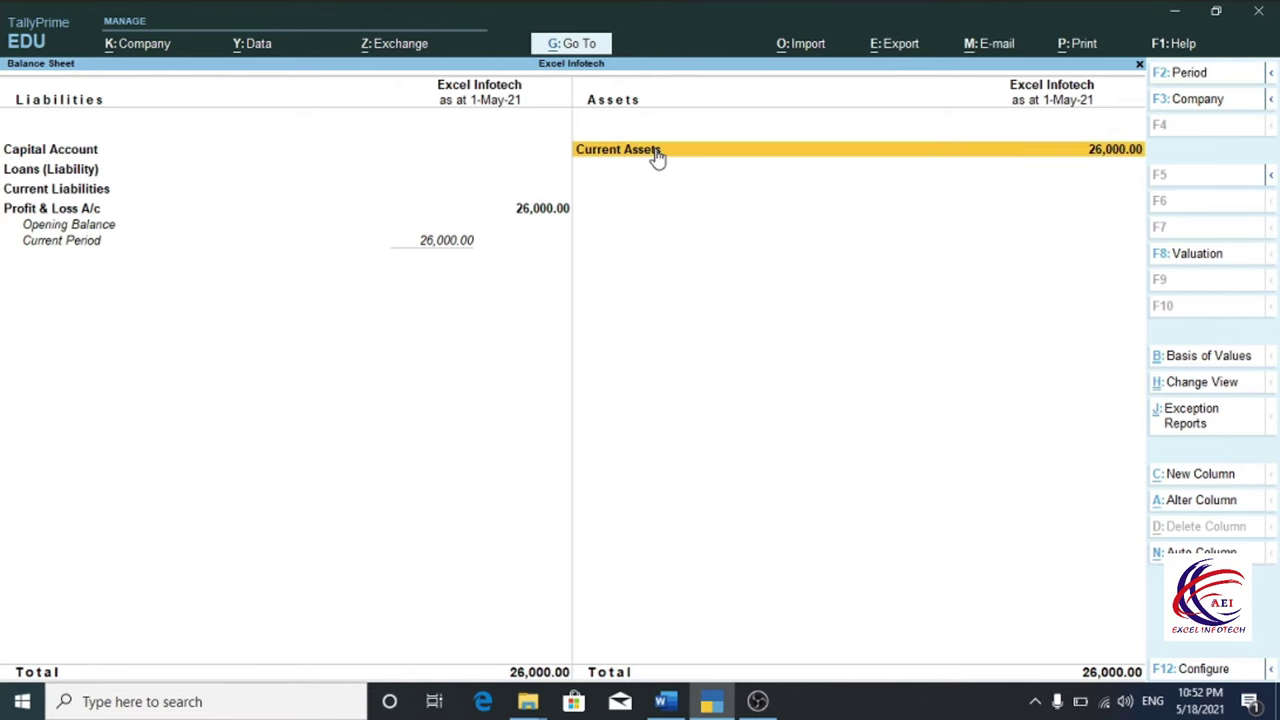
click(1063, 155)
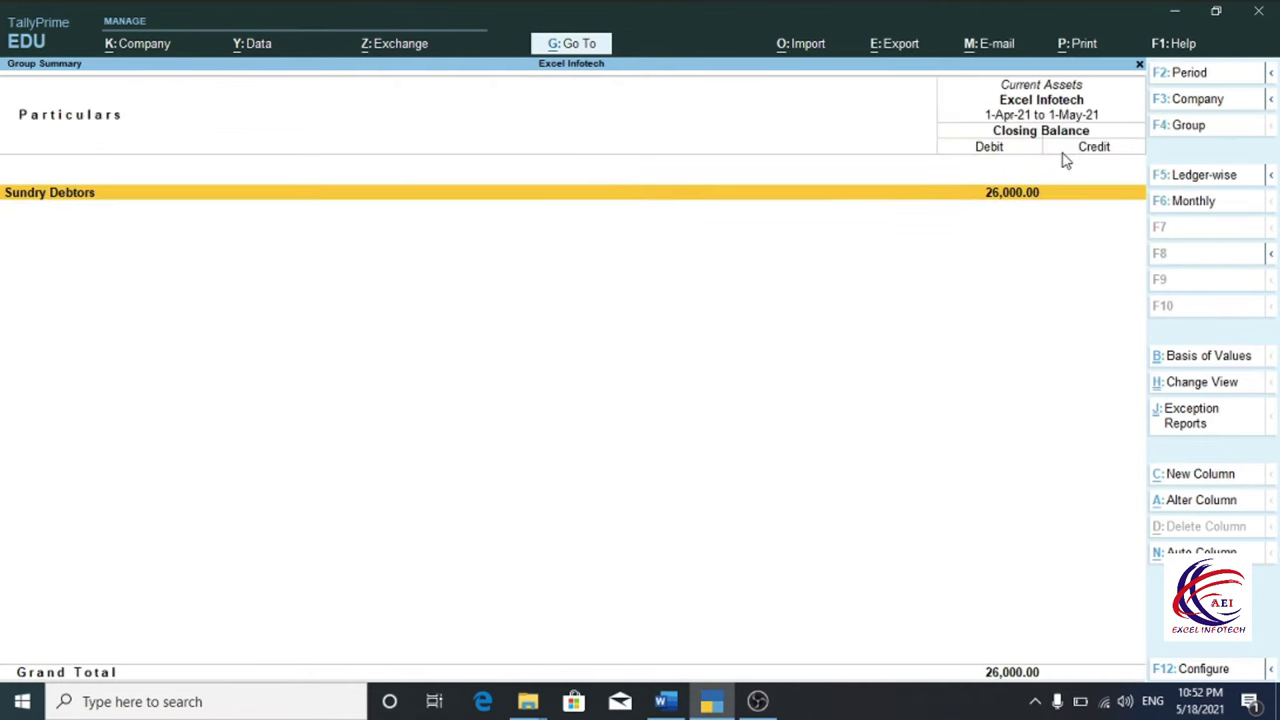
click(60, 196)
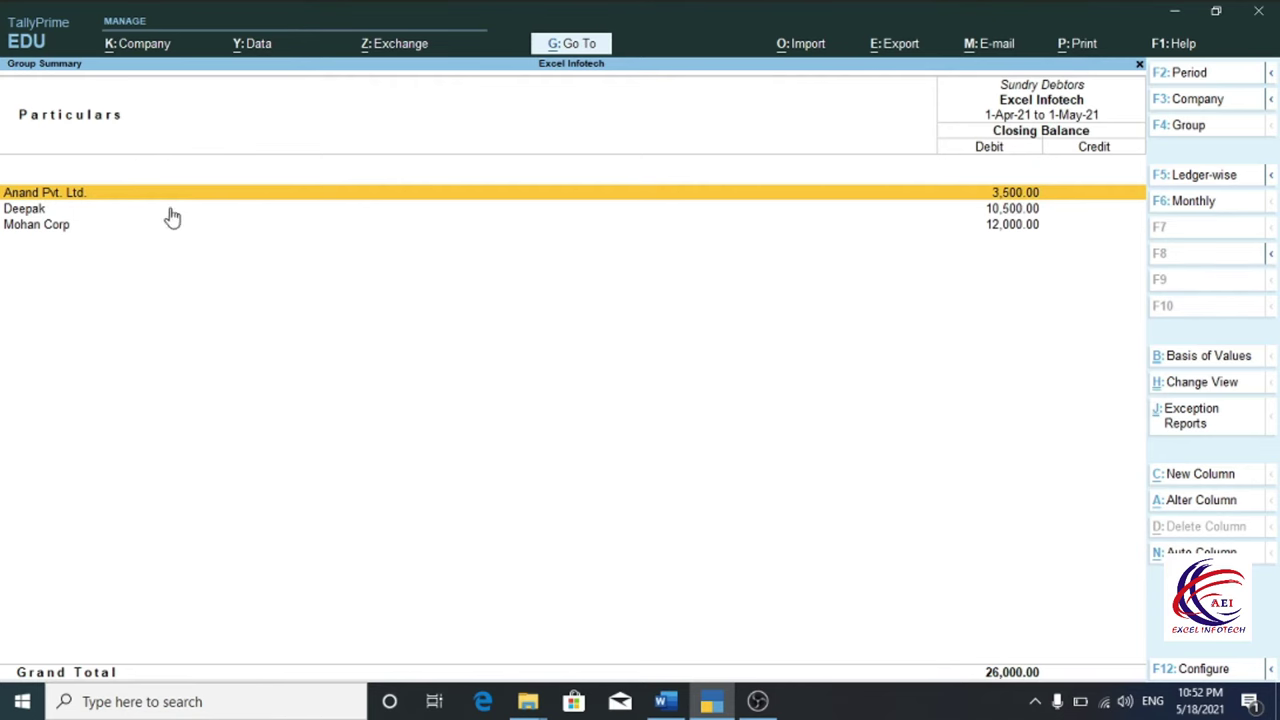
click(24, 210)
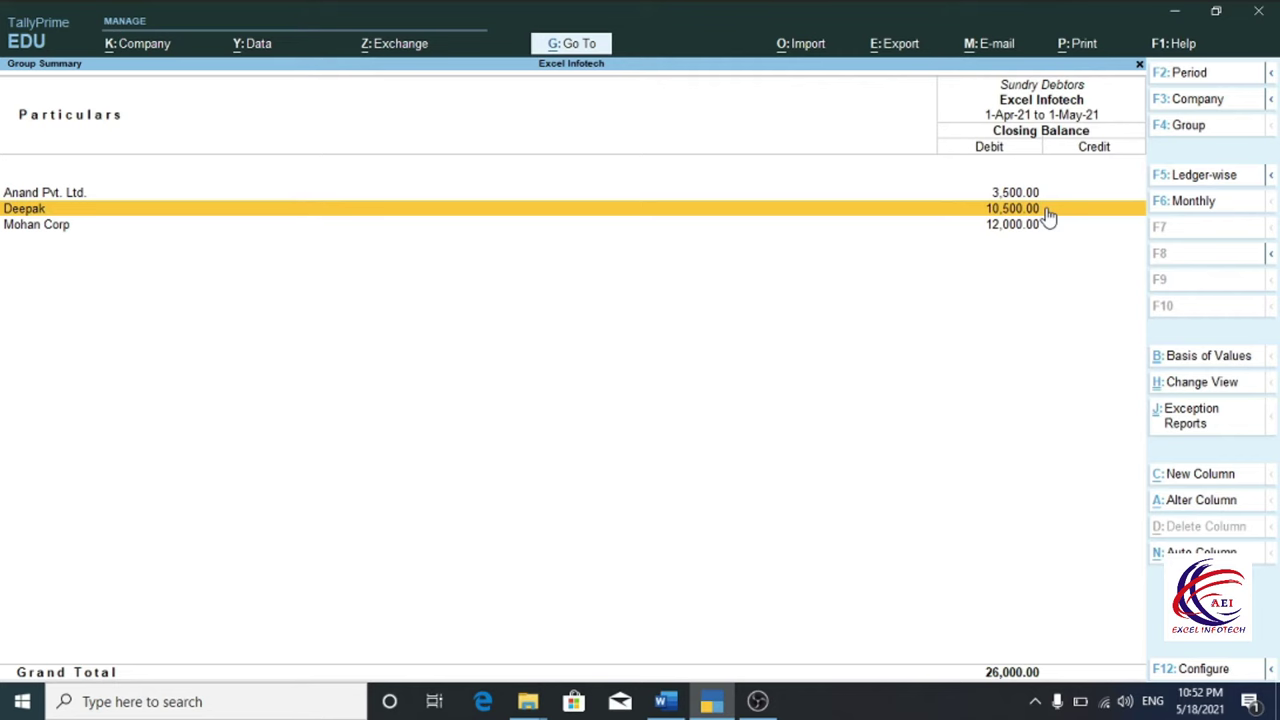
click(55, 226)
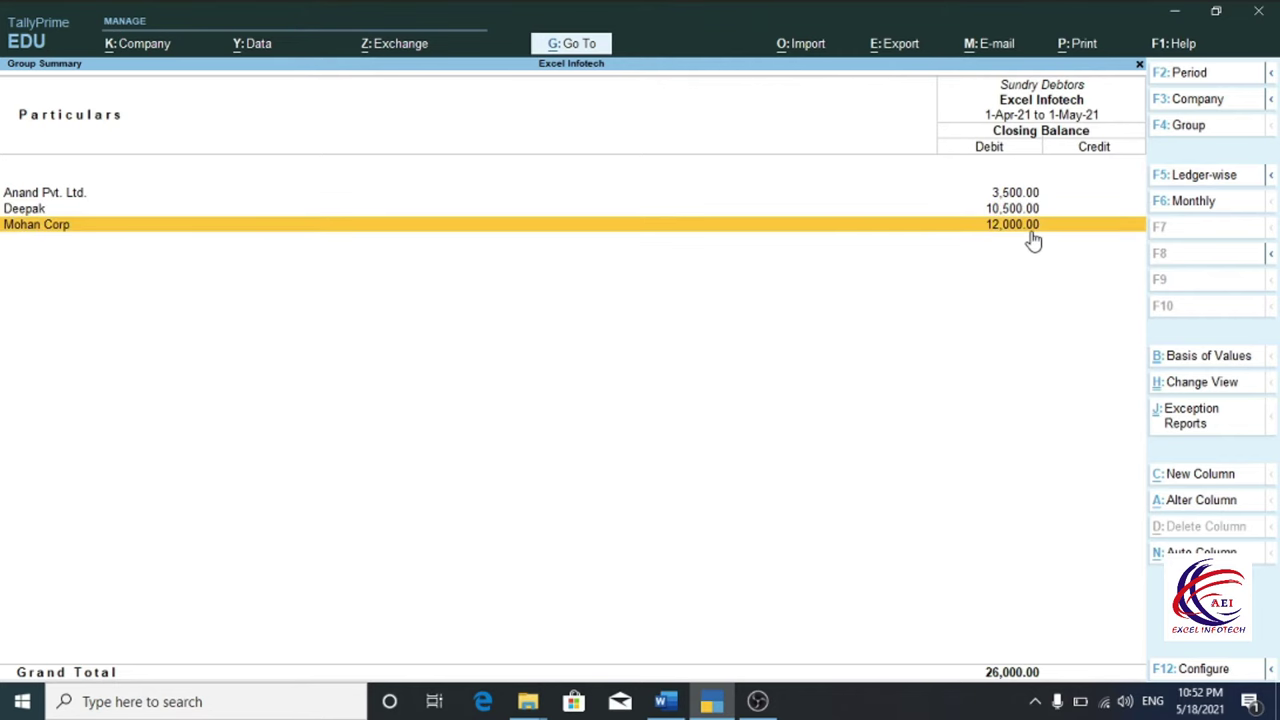
Compare the debtors with the receipt question in Word, then back out to the Balance Sheet.
key(alt+Tab)
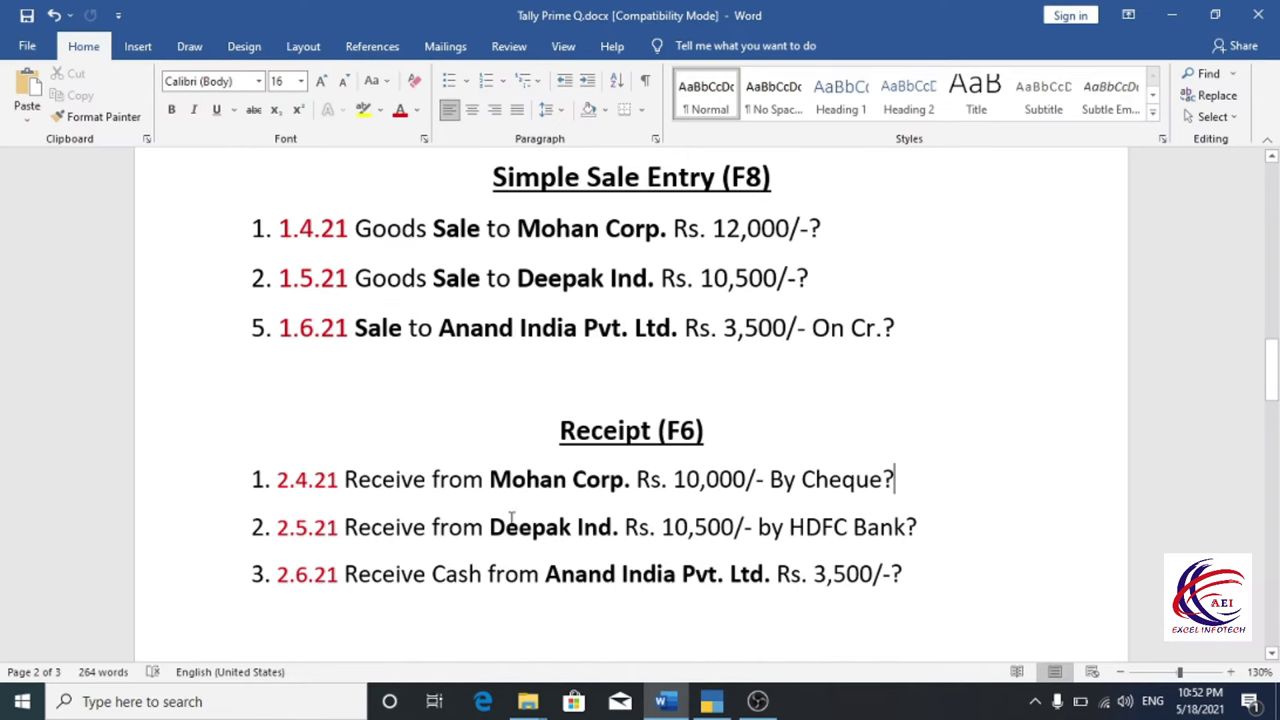
drag(303, 483, 848, 530)
key(alt+Tab)
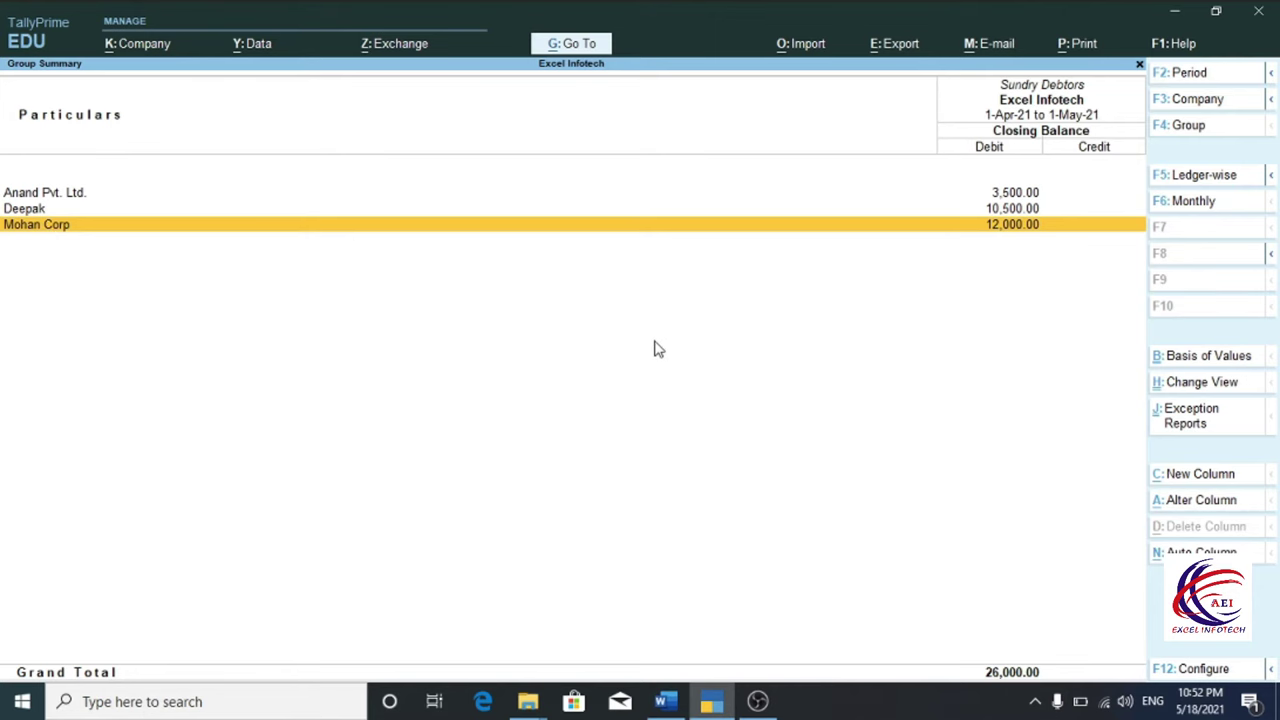
key(Escape)
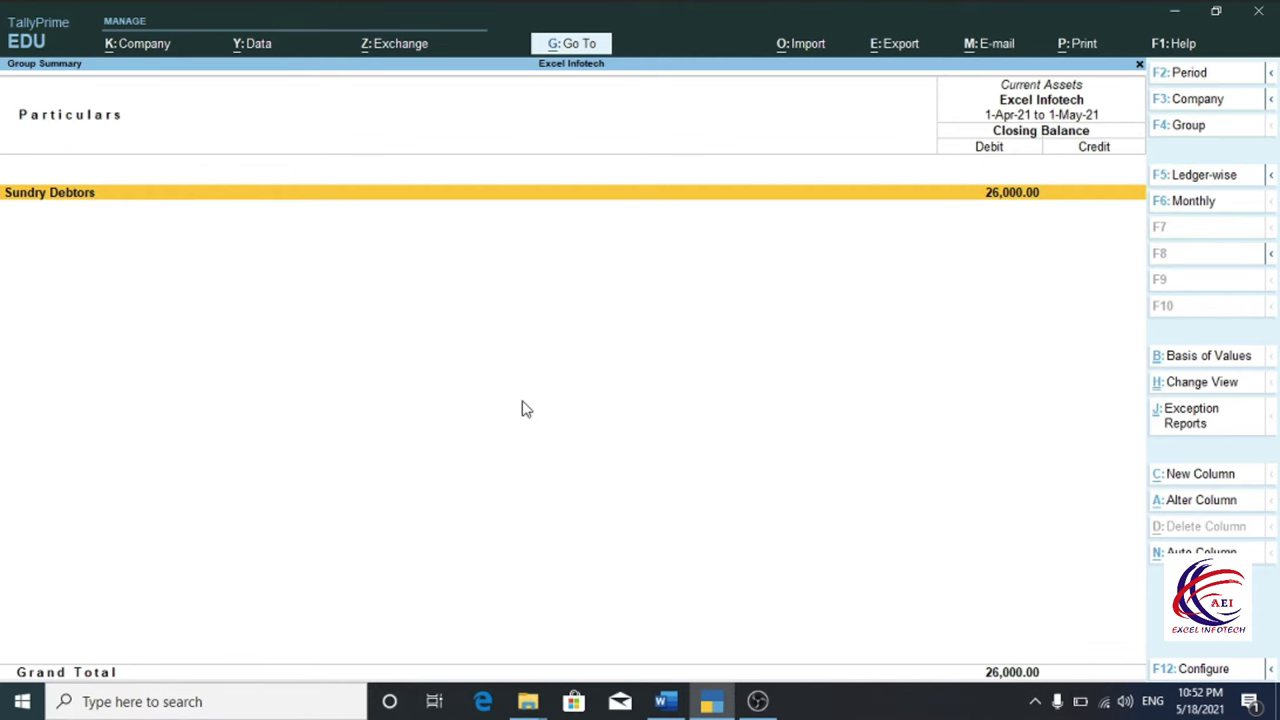
key(Escape)
key(Escape)
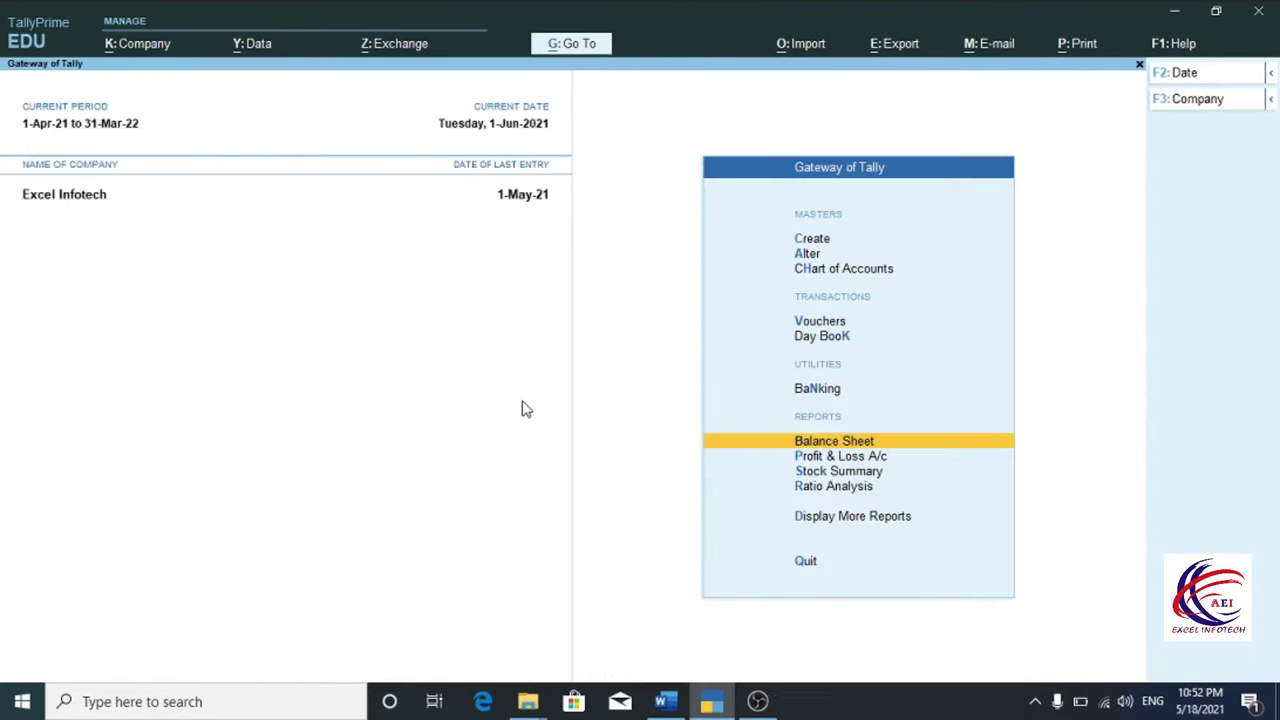
Open a new Receipt voucher (F6) and switch it to Single Entry mode.
click(814, 324)
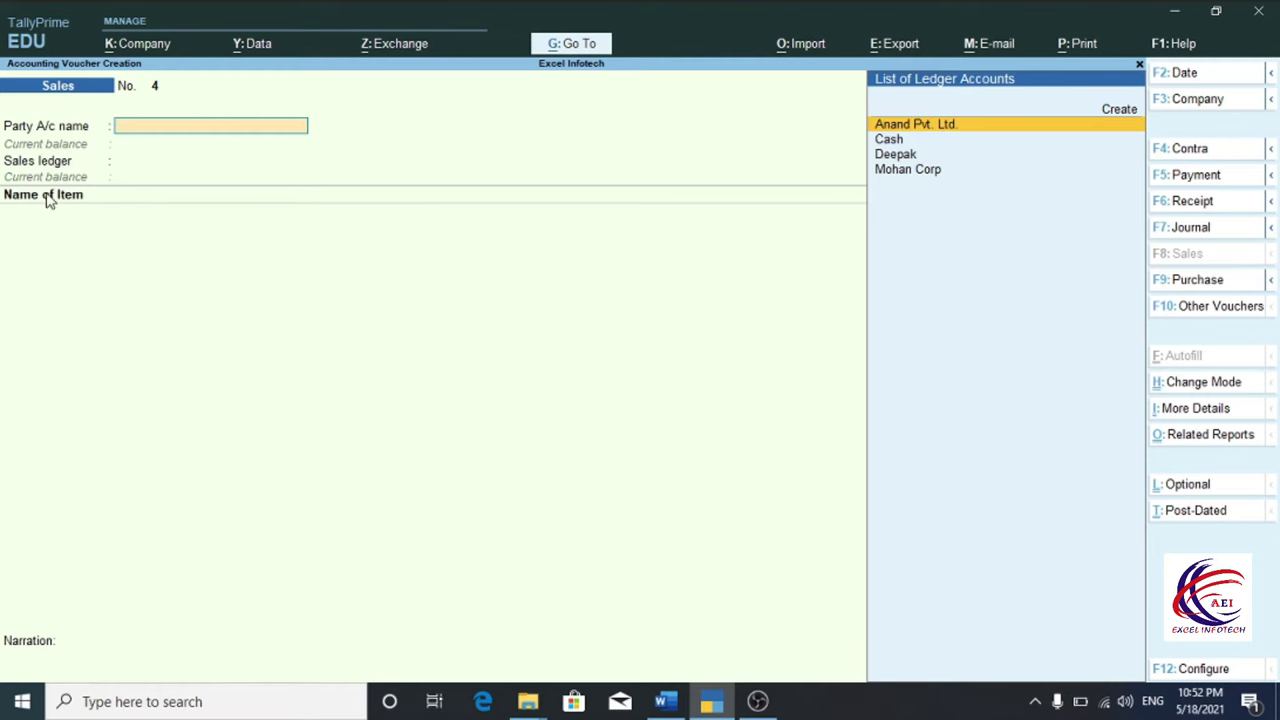
key(F6)
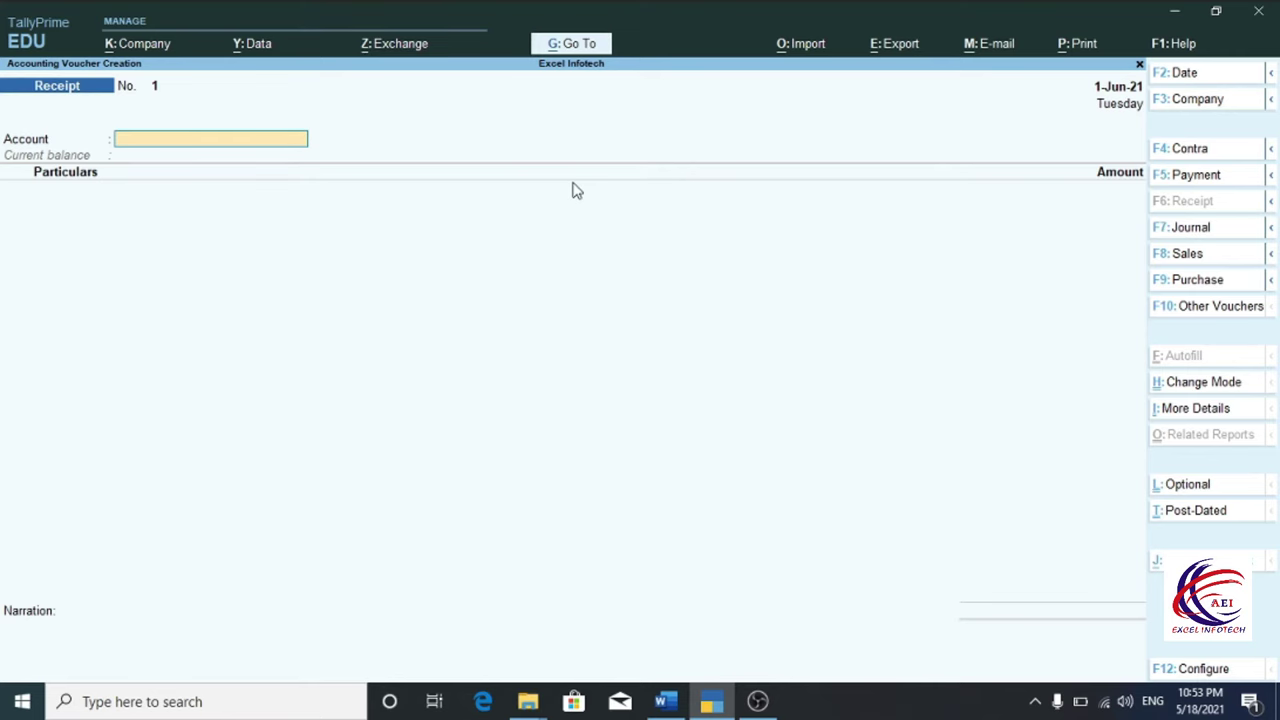
key(ctrl+h)
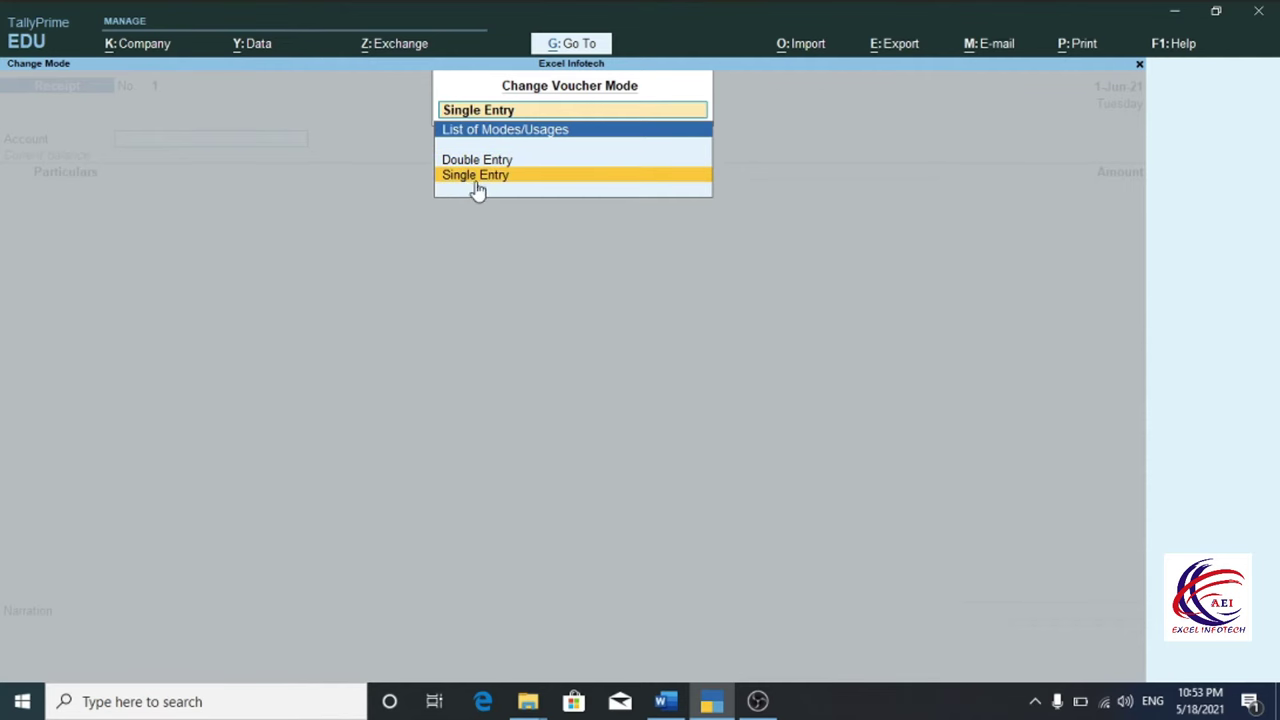
click(470, 174)
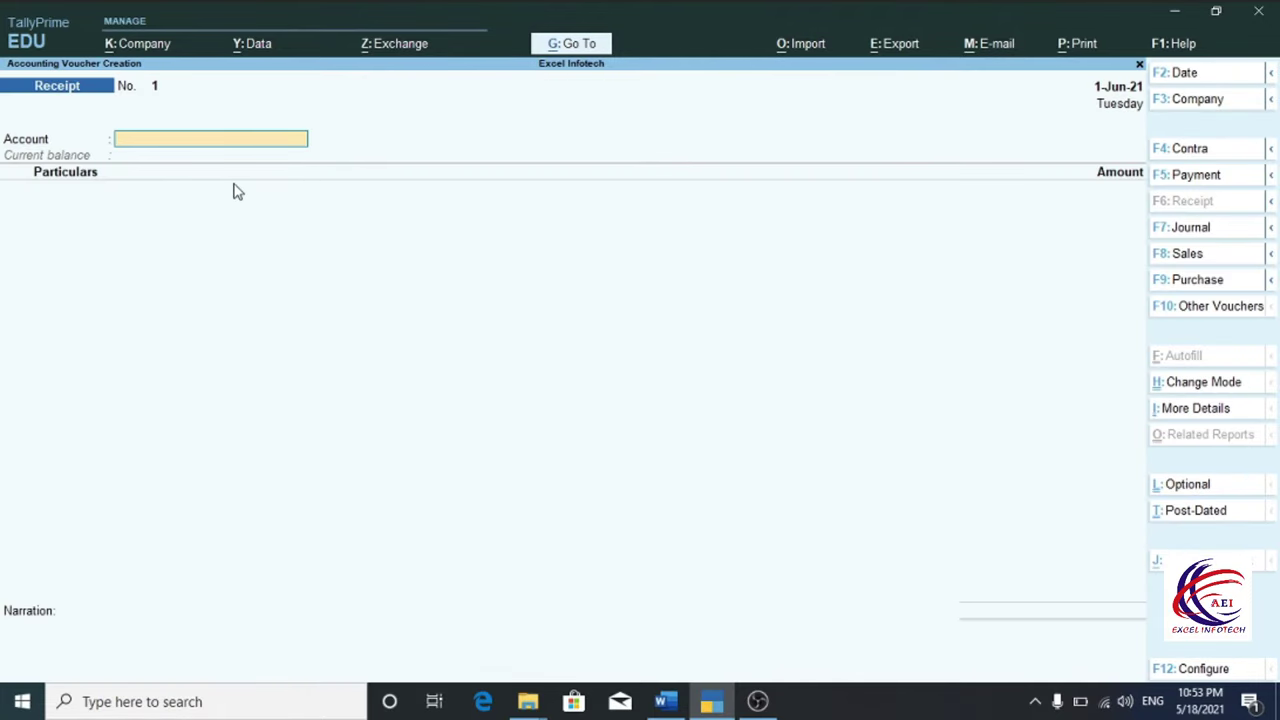
Check the Mohan Corp receipt question and date receipt voucher No. 1 as 2-4-21 (2-Apr-21).
click(665, 701)
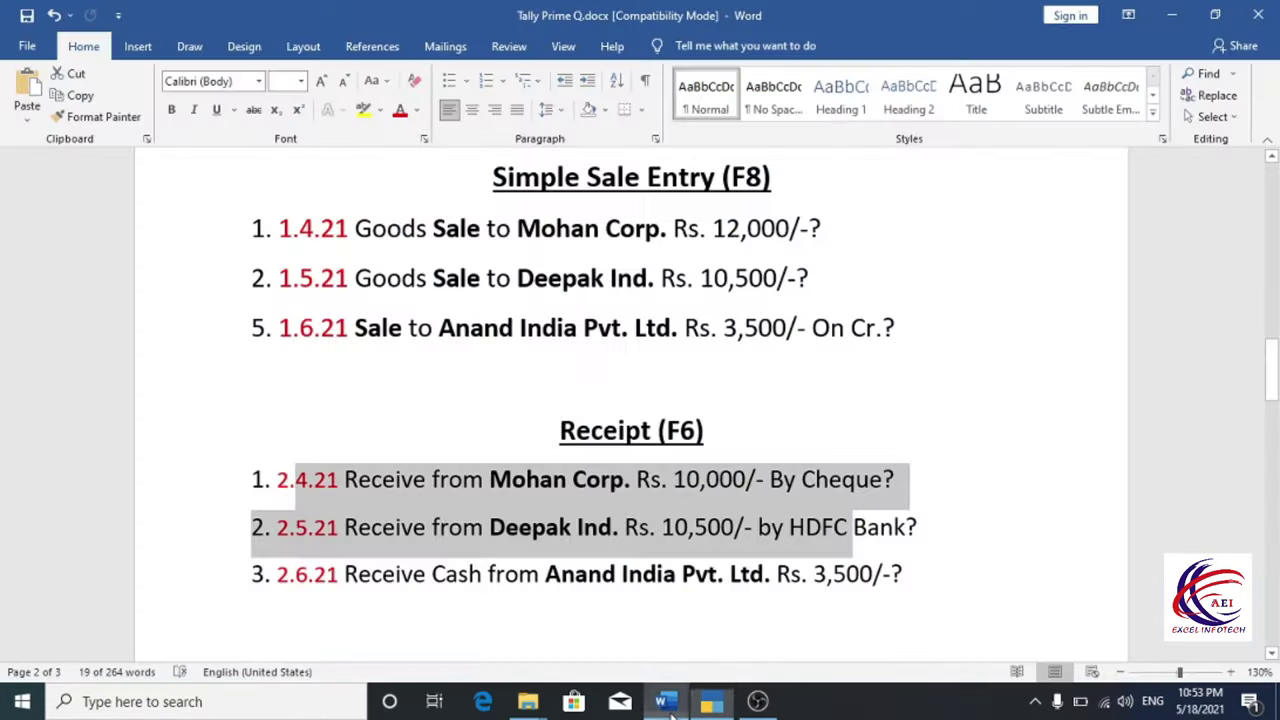
click(488, 492)
drag(296, 484, 746, 483)
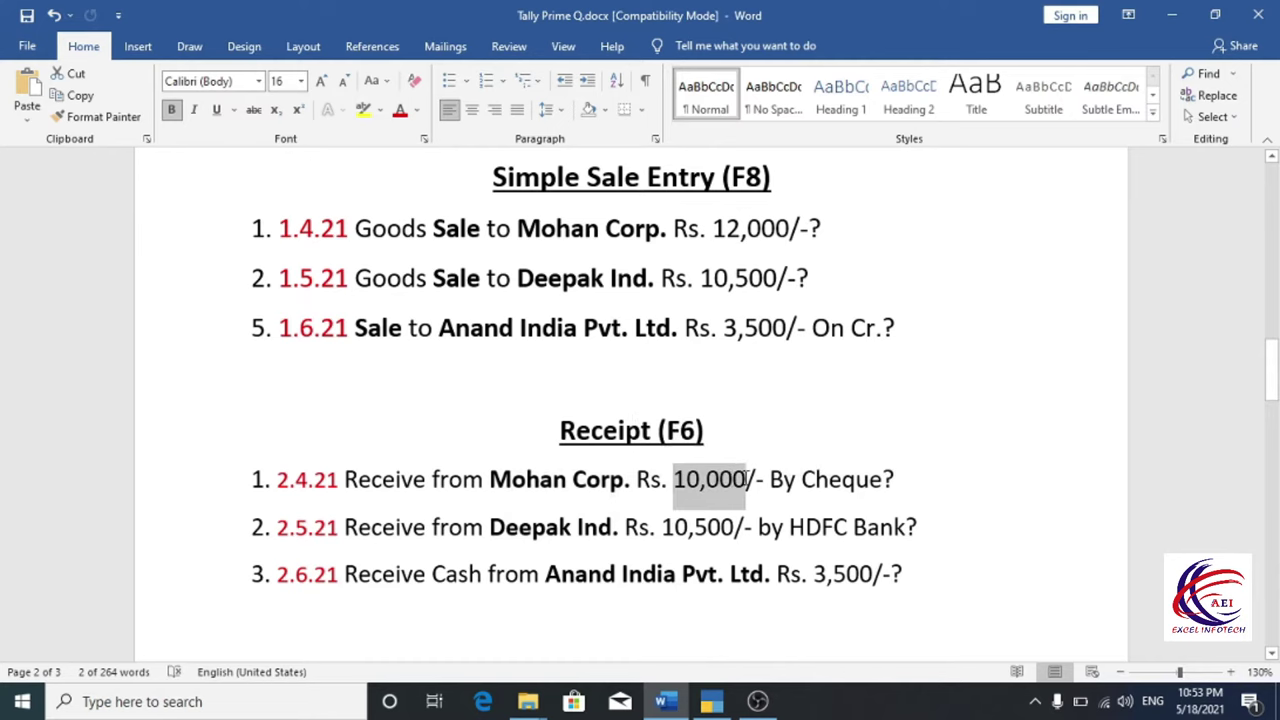
click(815, 480)
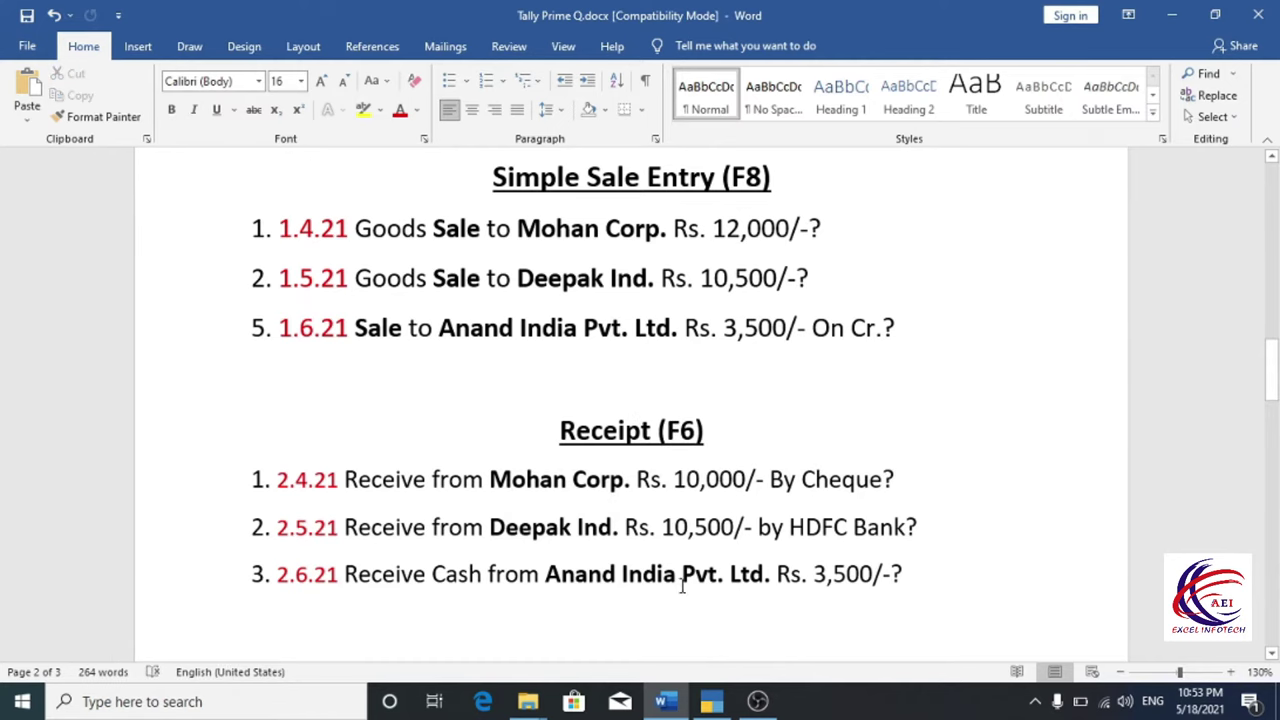
click(712, 705)
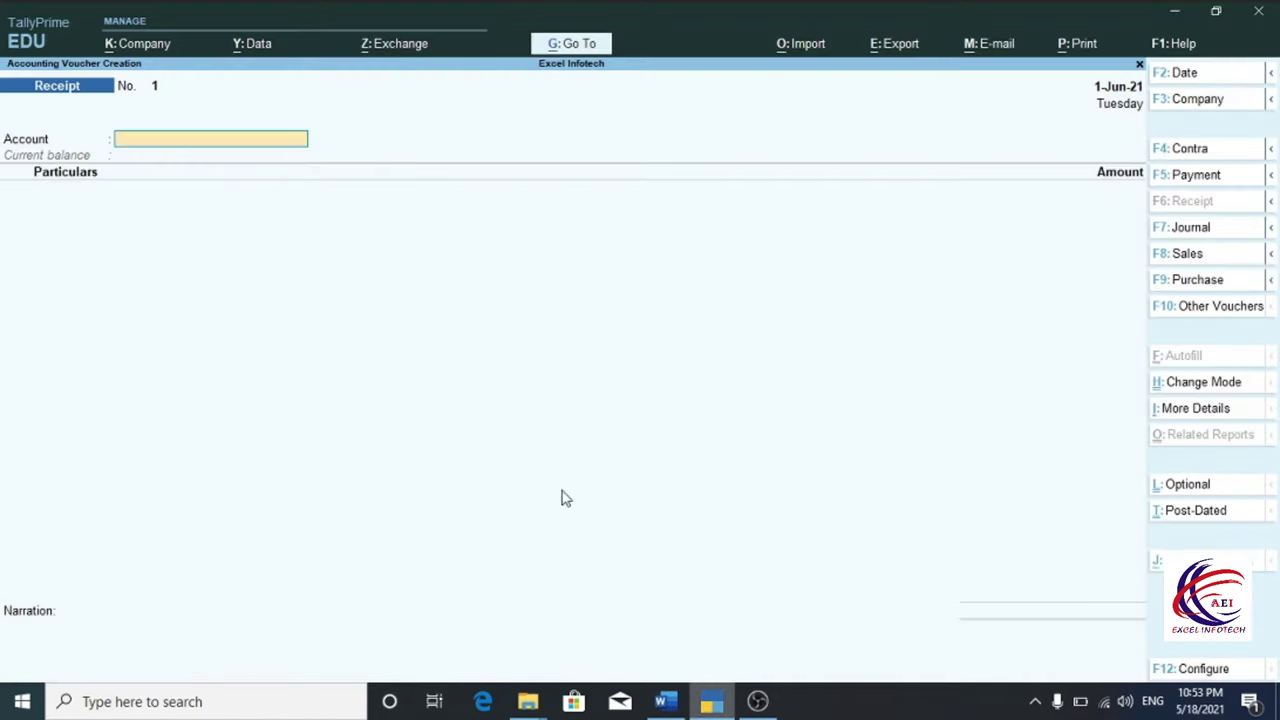
key(F2)
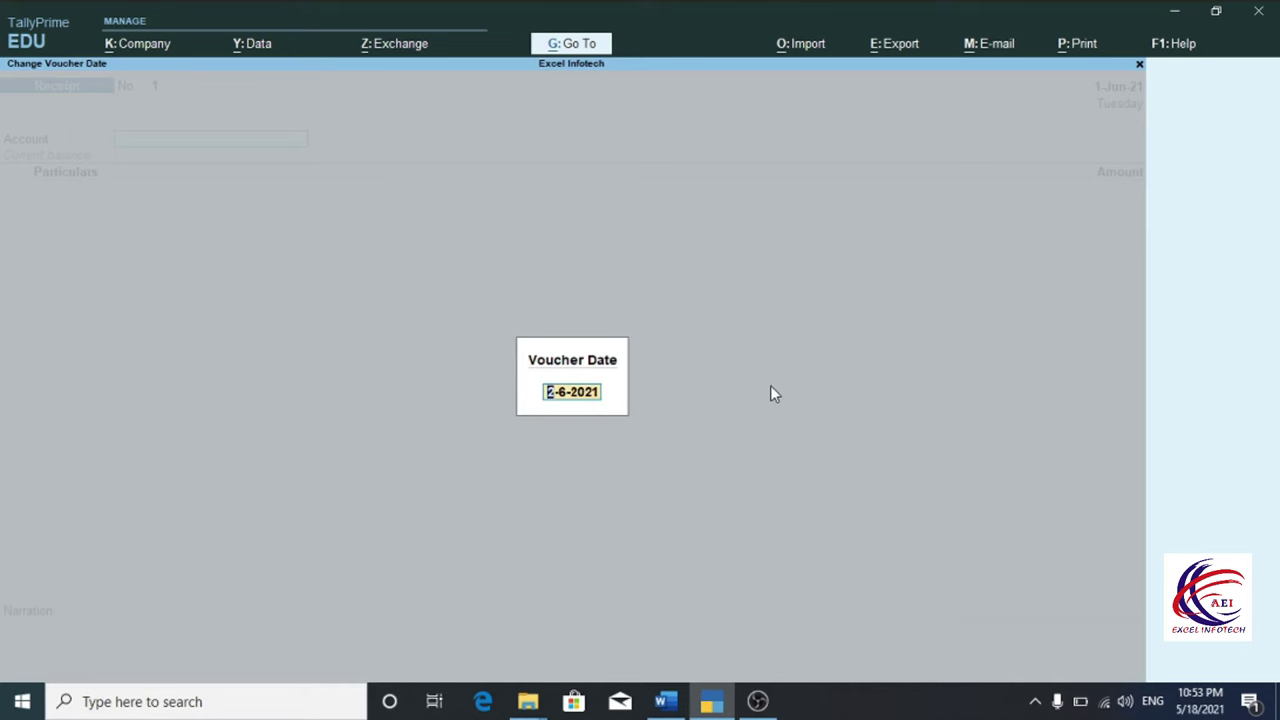
text(2-4-21)
key(Return)
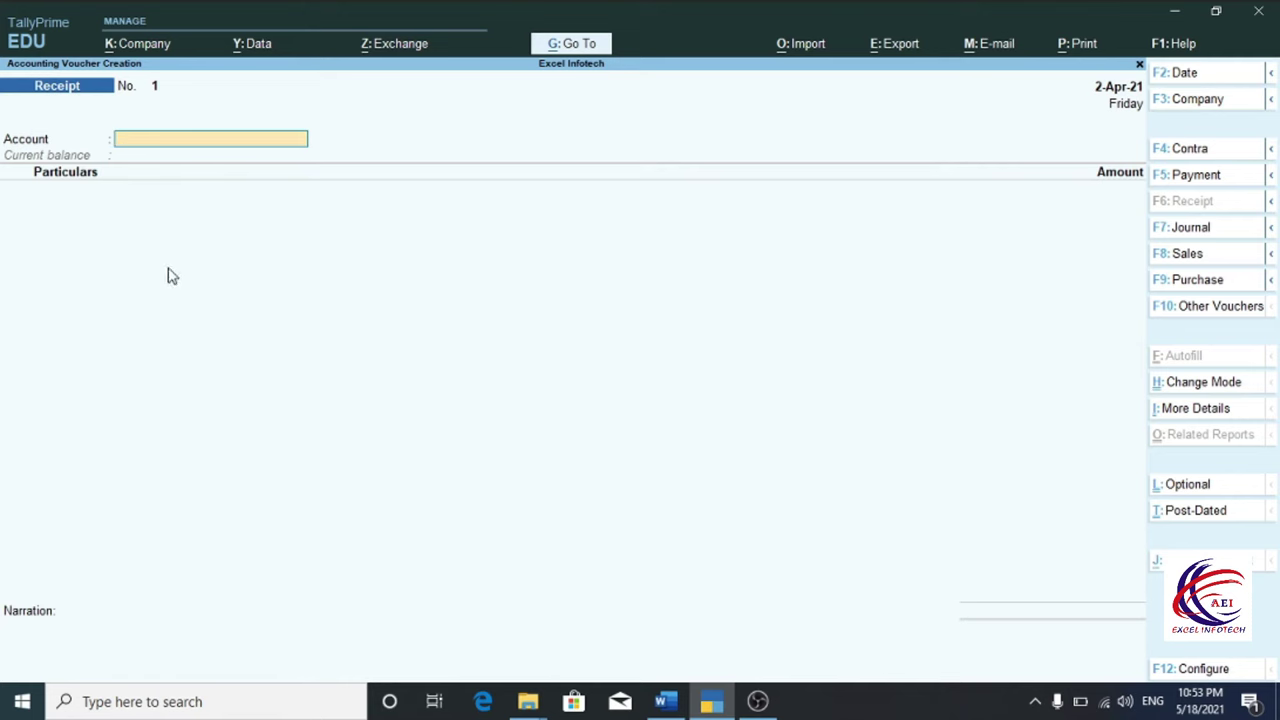
click(665, 701)
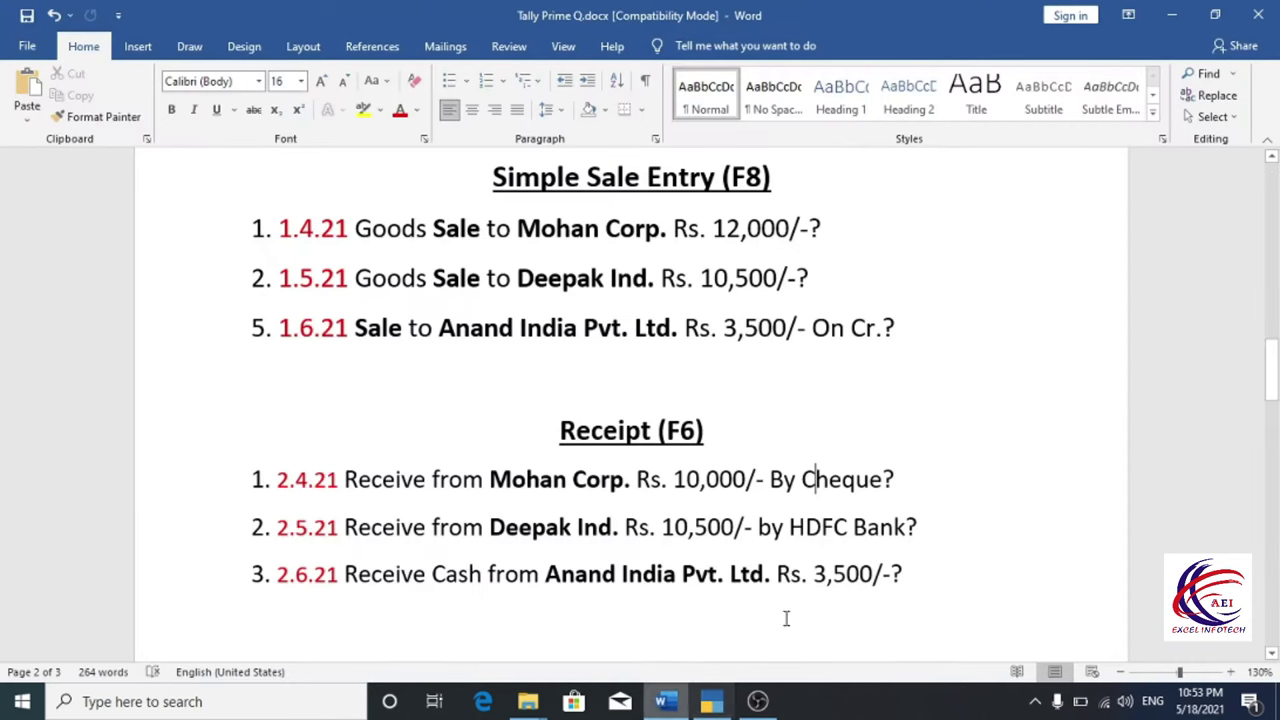
double_click(840, 479)
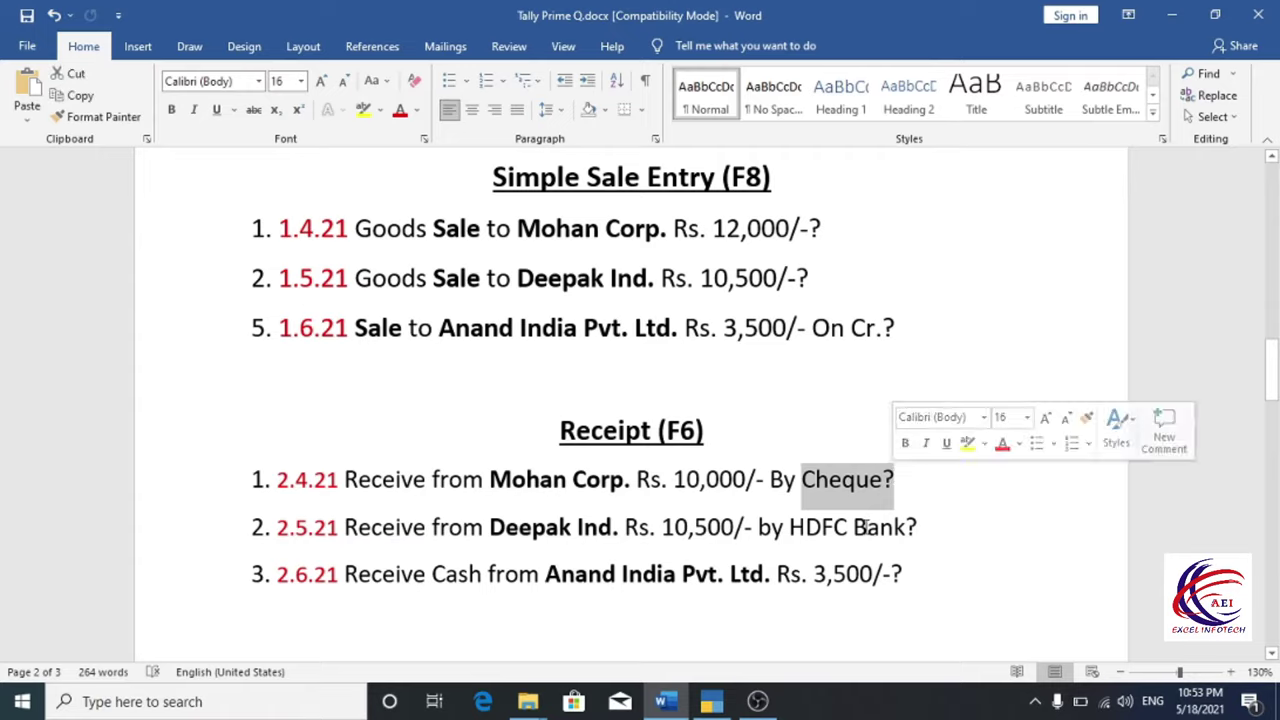
key(alt+Tab)
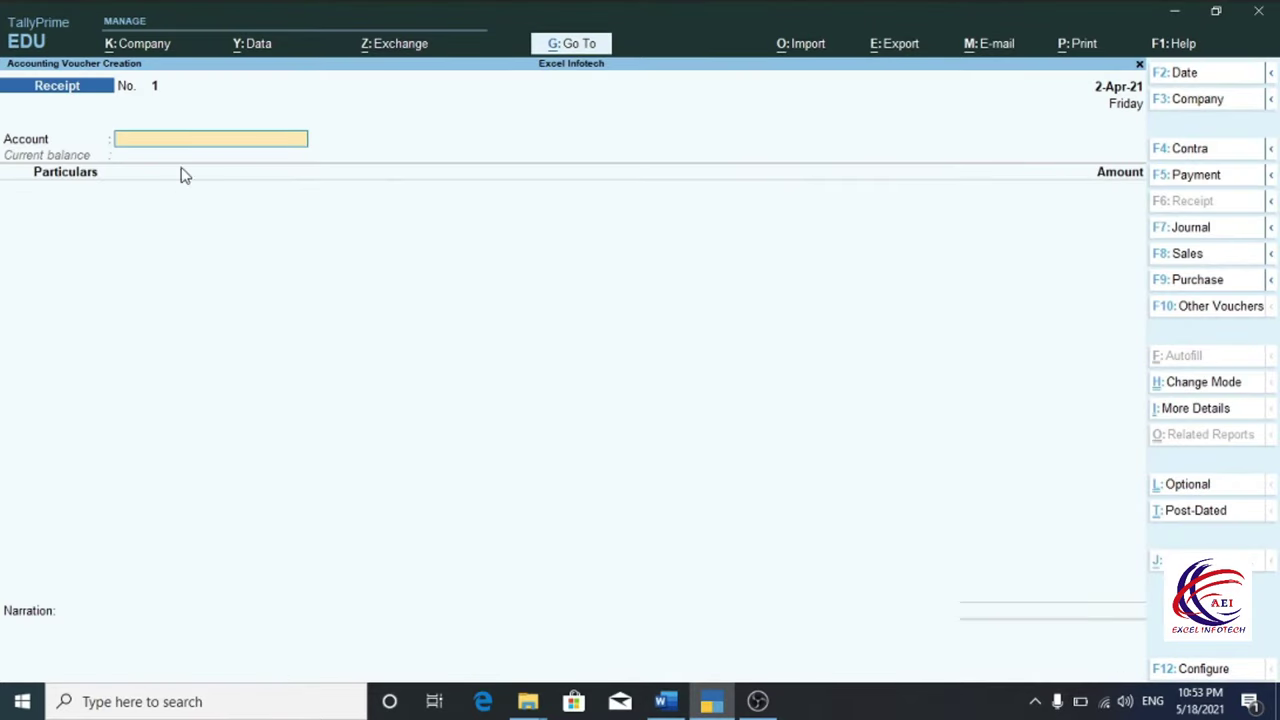
Create a Cheque ledger under Bank Accounts with its account number, leaving IFS and SWIFT codes blank.
key(alt+c)
text(Cheque)
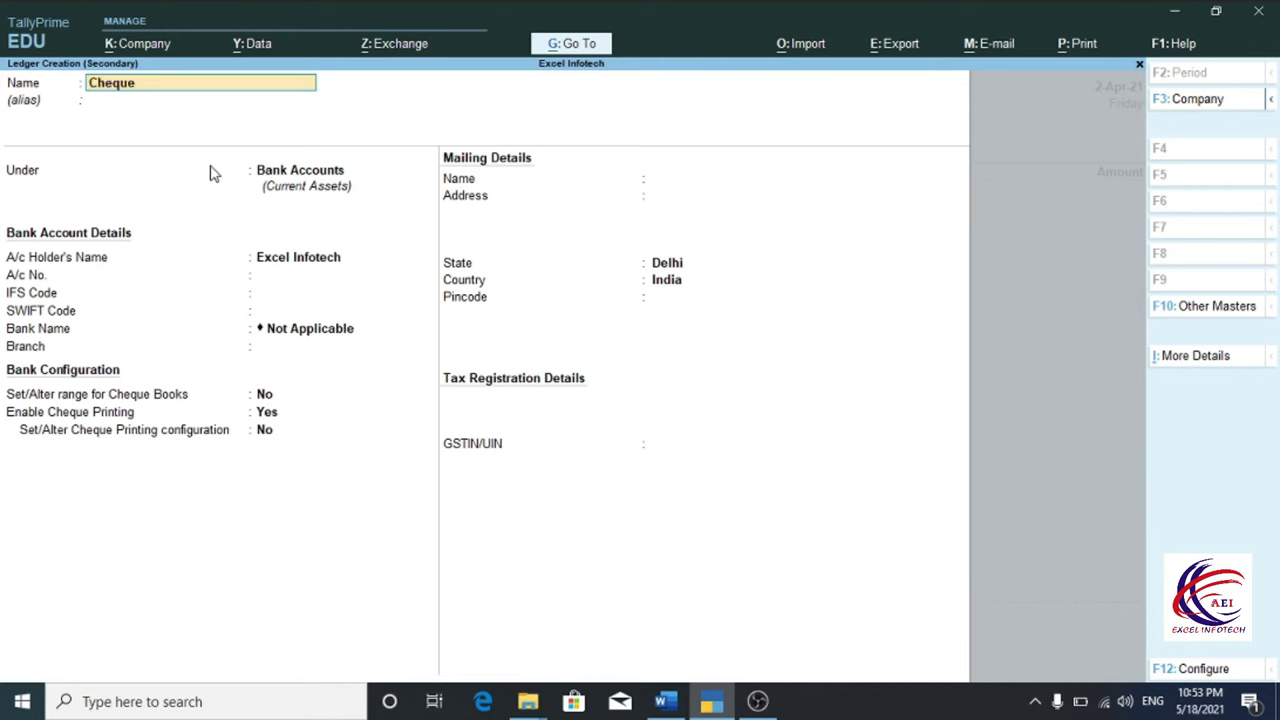
key(Return)
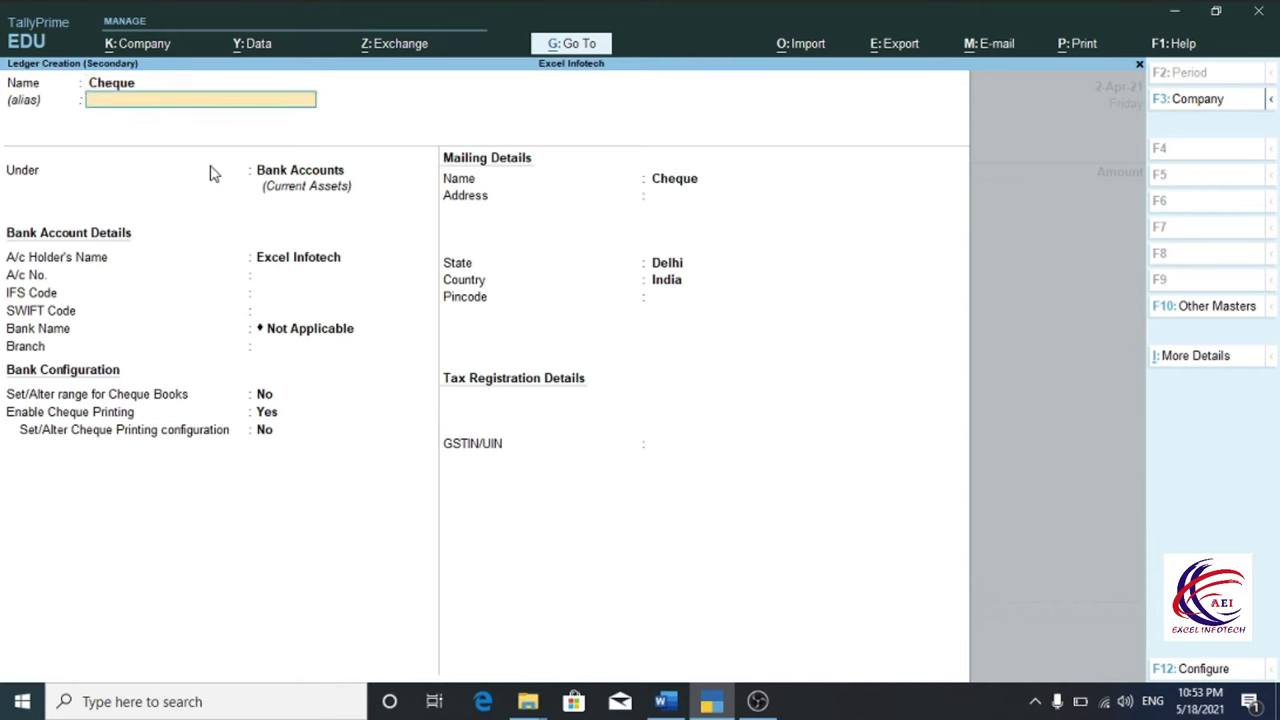
key(Return)
key(Return)
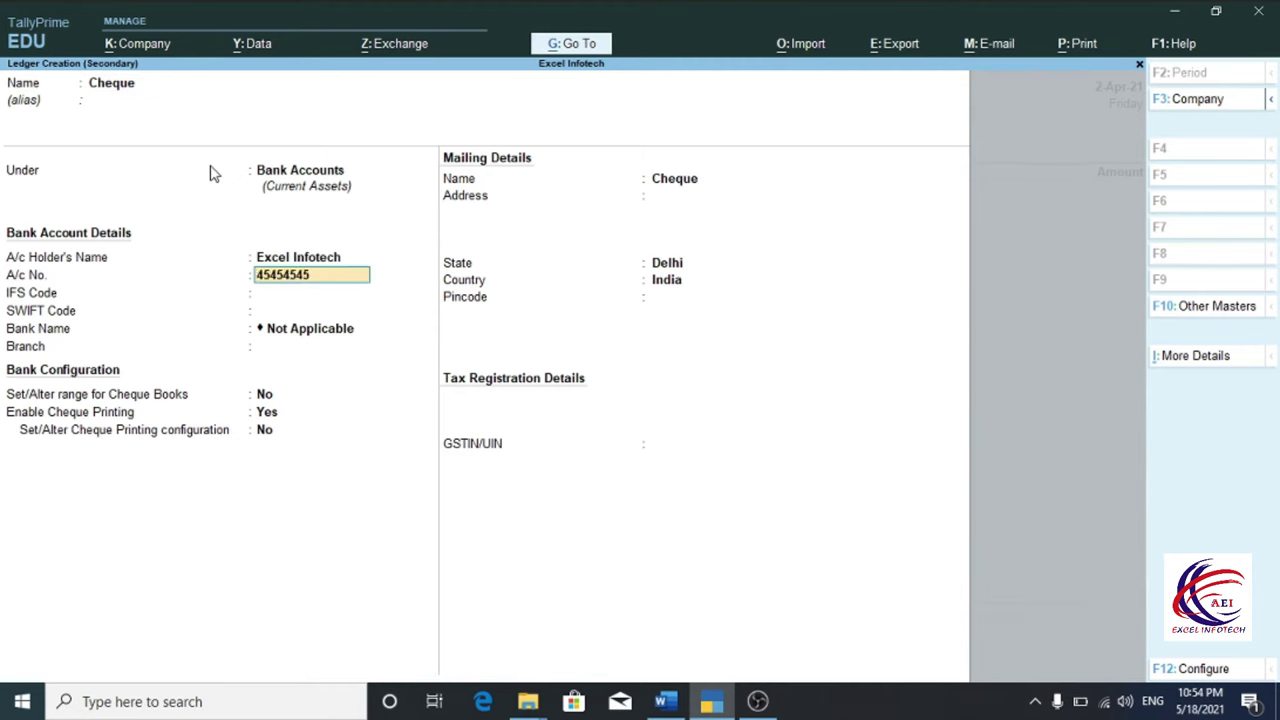
key(Return)
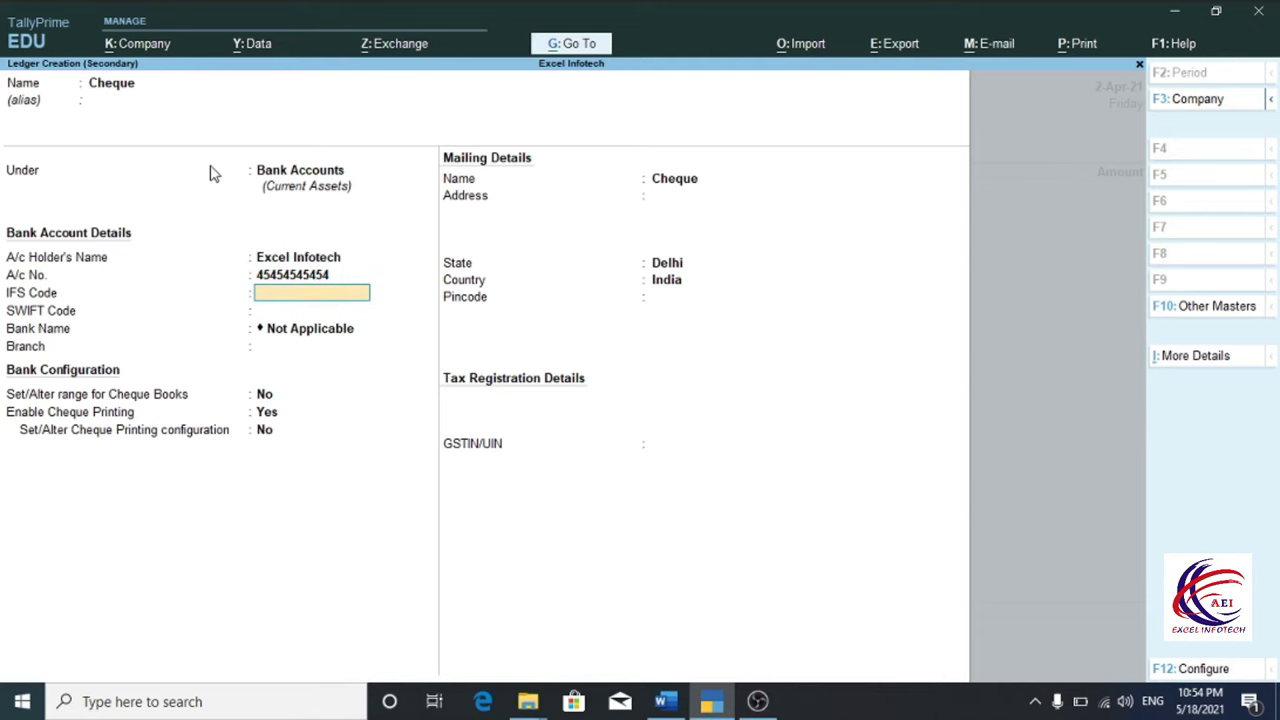
key(Return)
key(Return)
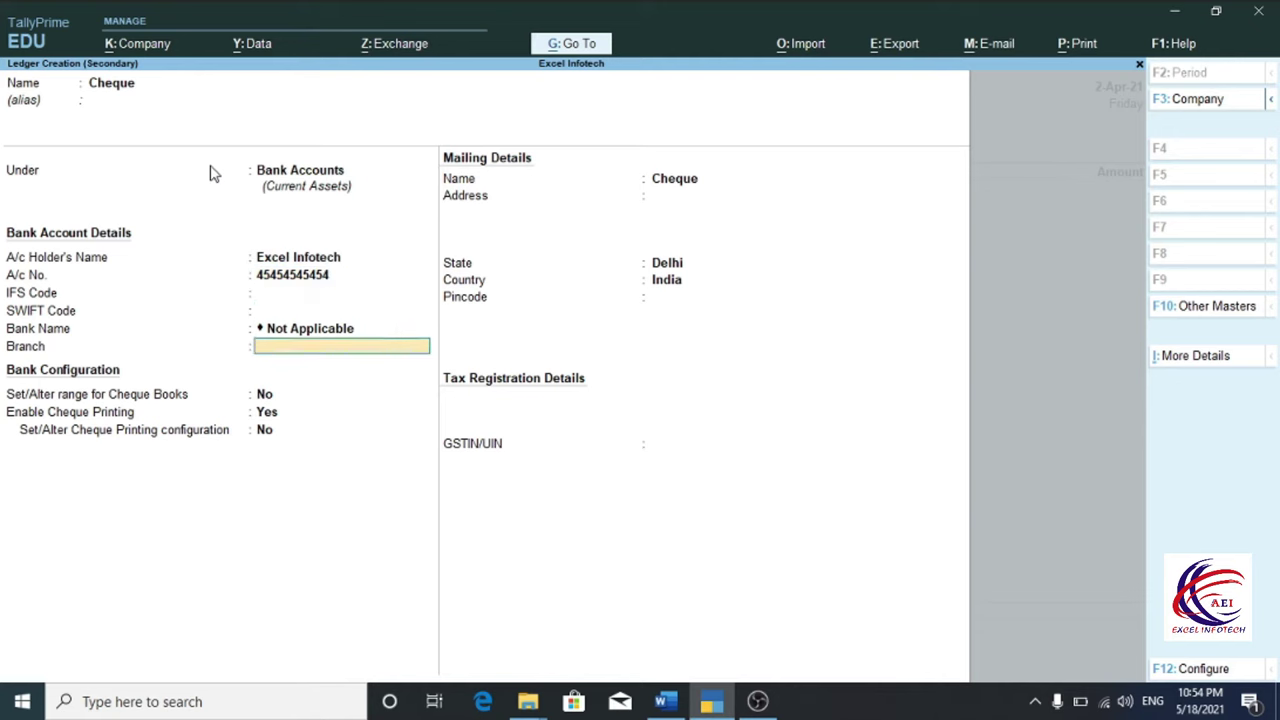
key(Return)
key(Return)
key(Return)
key(Return)
key(Return)
key(Return)
key(Return)
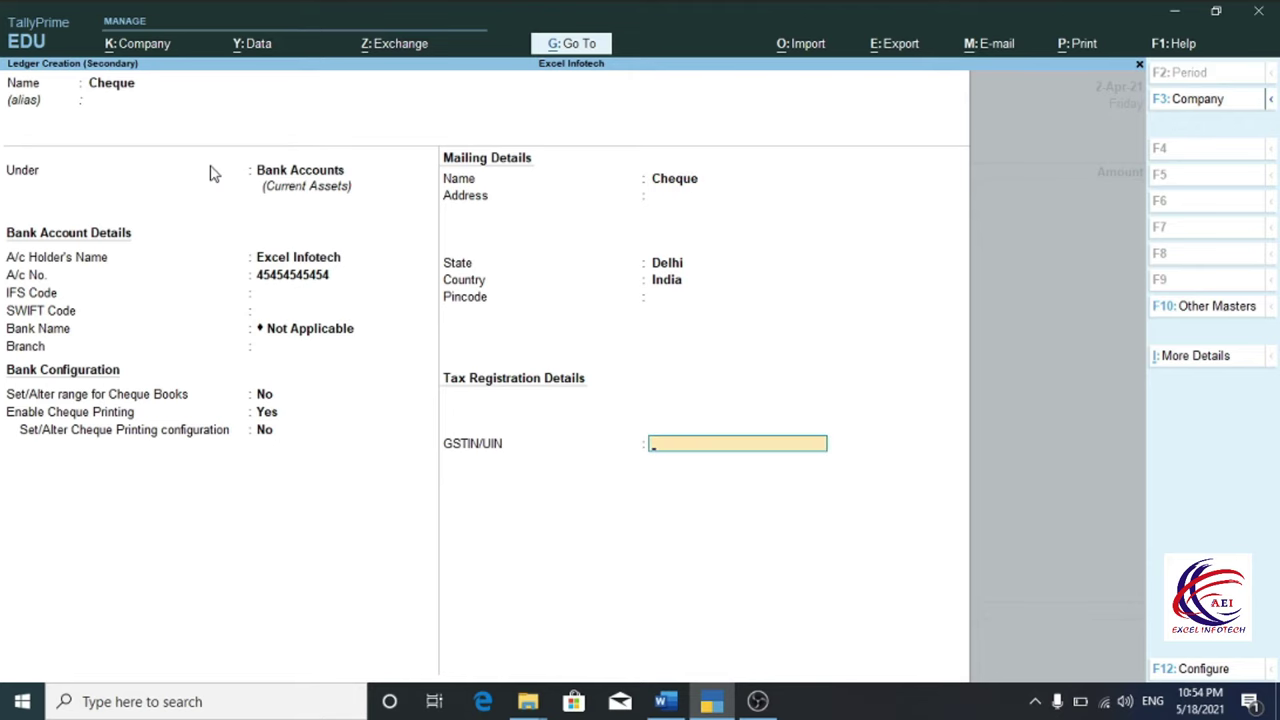
key(ctrl+a)
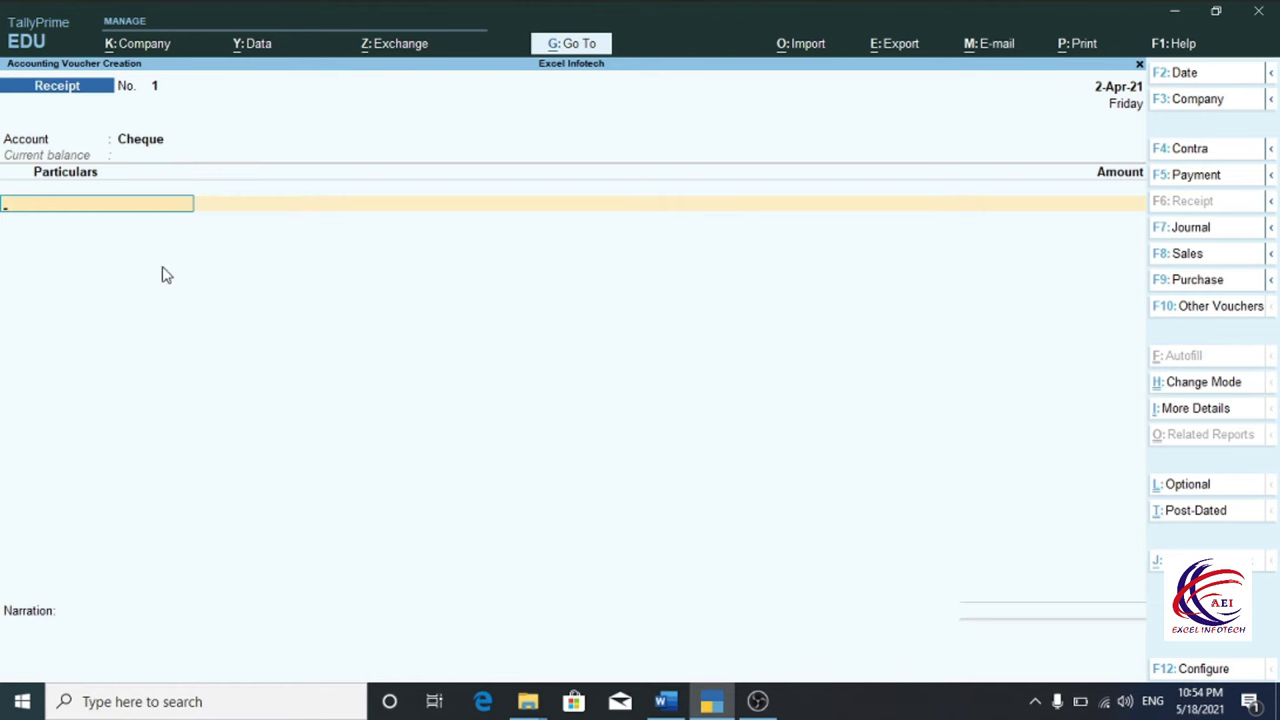
Enter Mohan Corp as the paying party with an amount of 10,000 against the Cheque account.
key(alt+Tab)
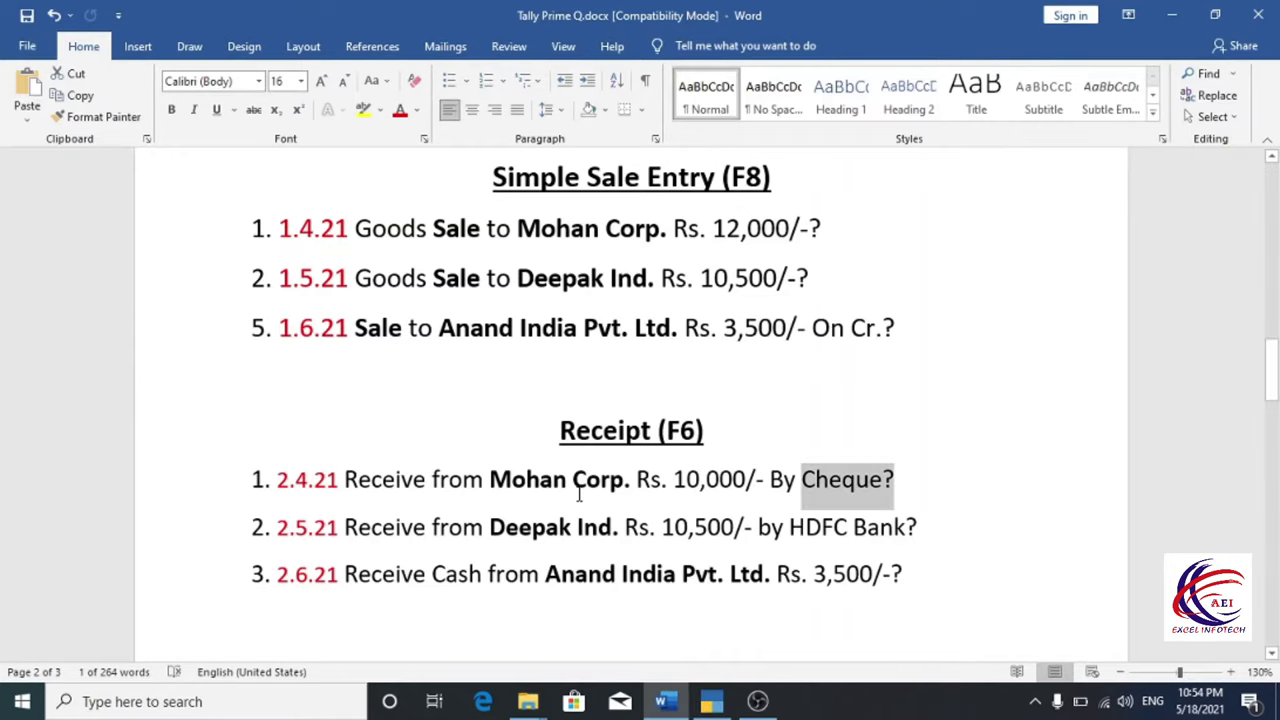
key(alt+Tab)
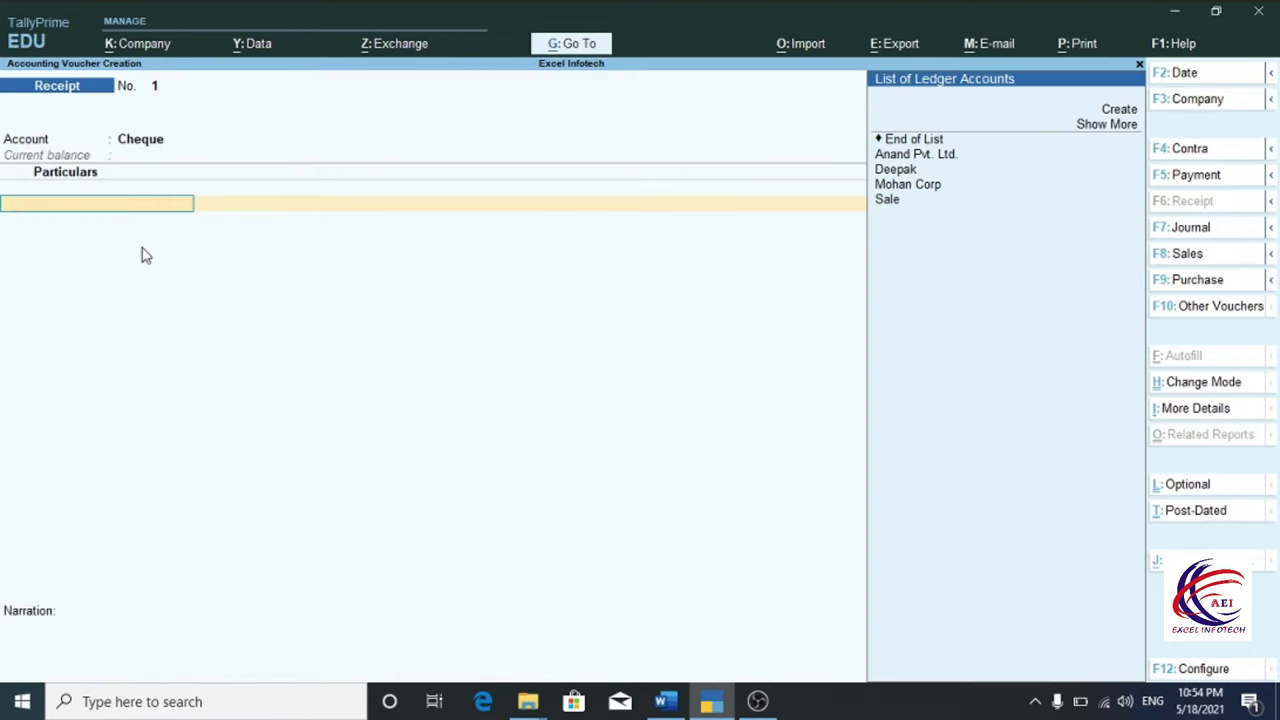
click(900, 186)
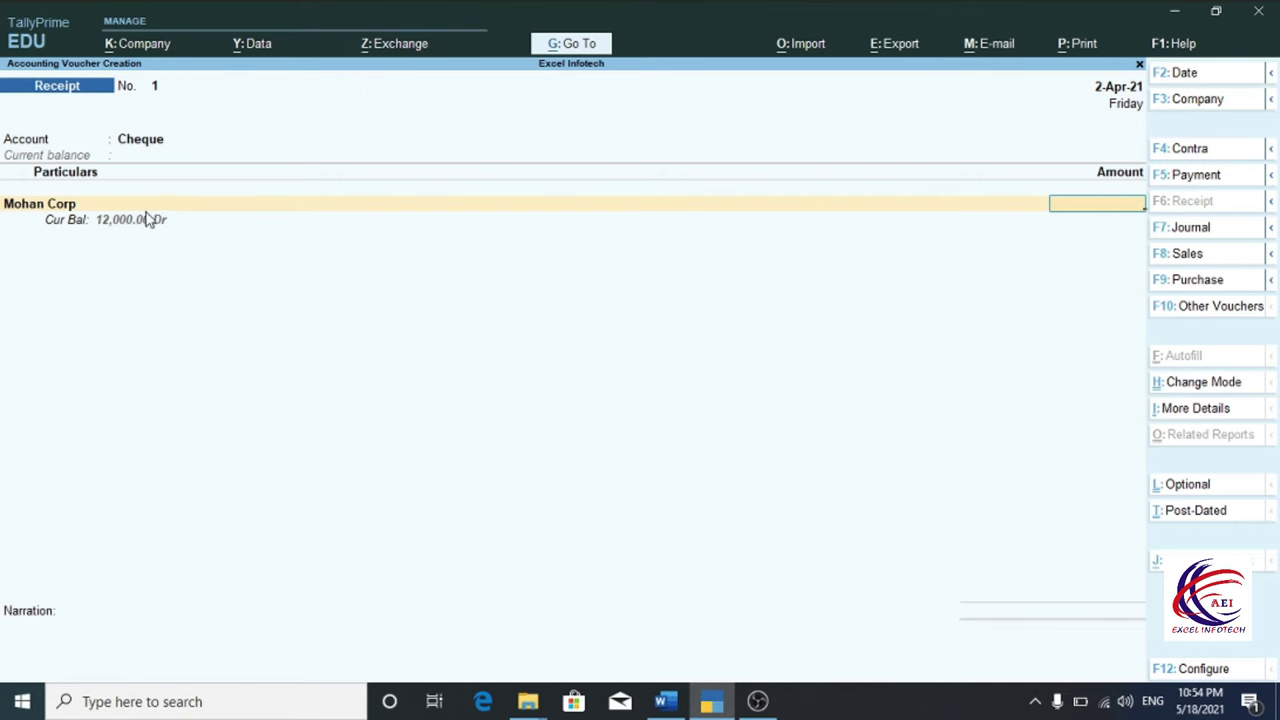
key(ctrl)
key(alt+Tab)
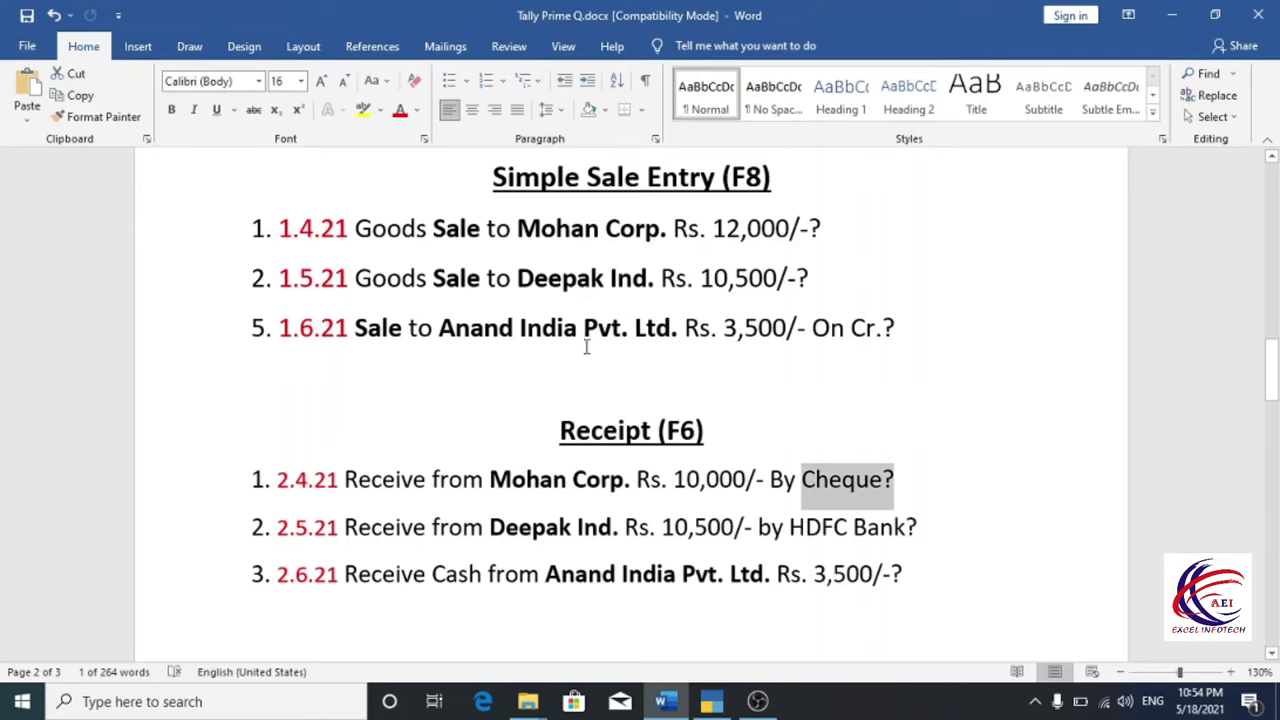
key(alt+Tab)
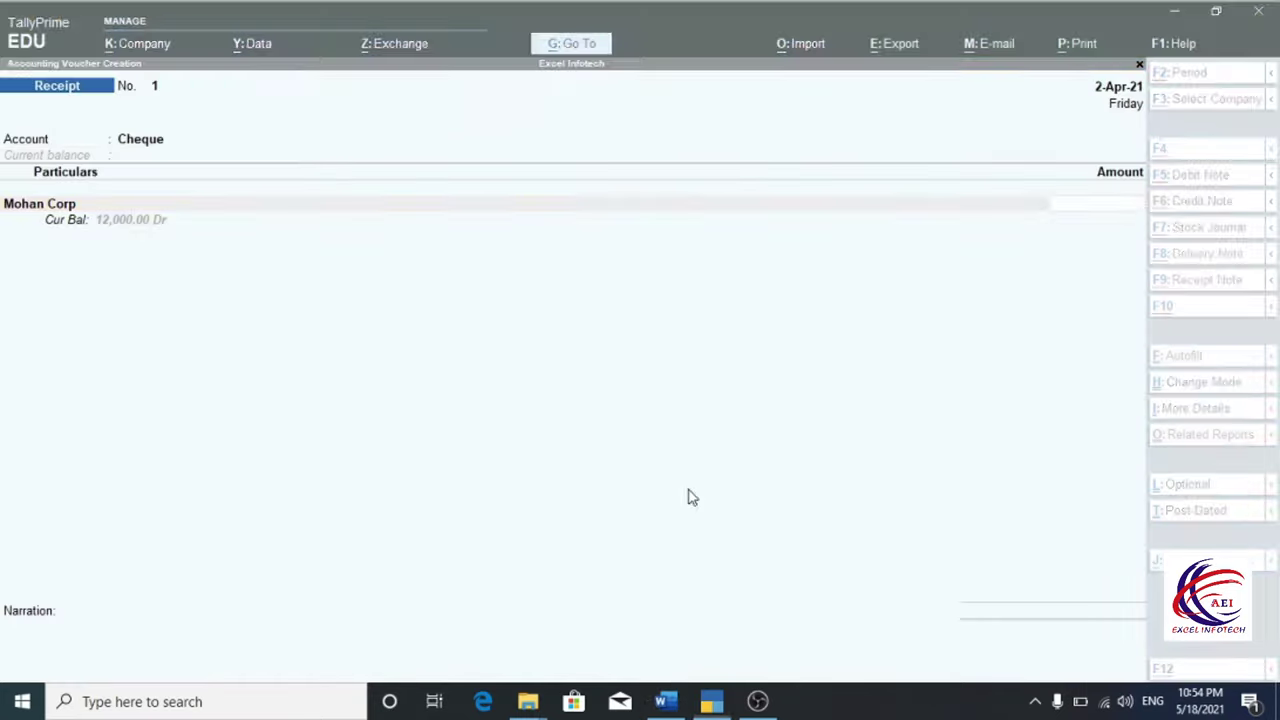
text(1)
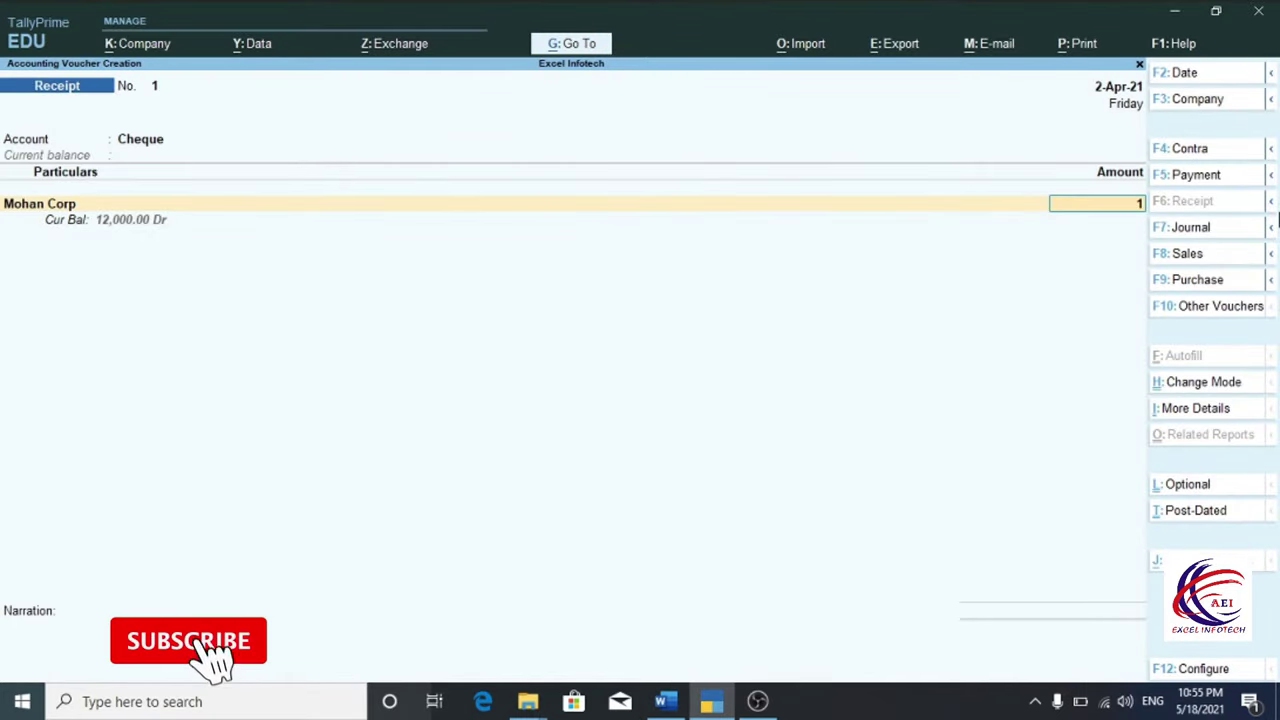
text(0000)
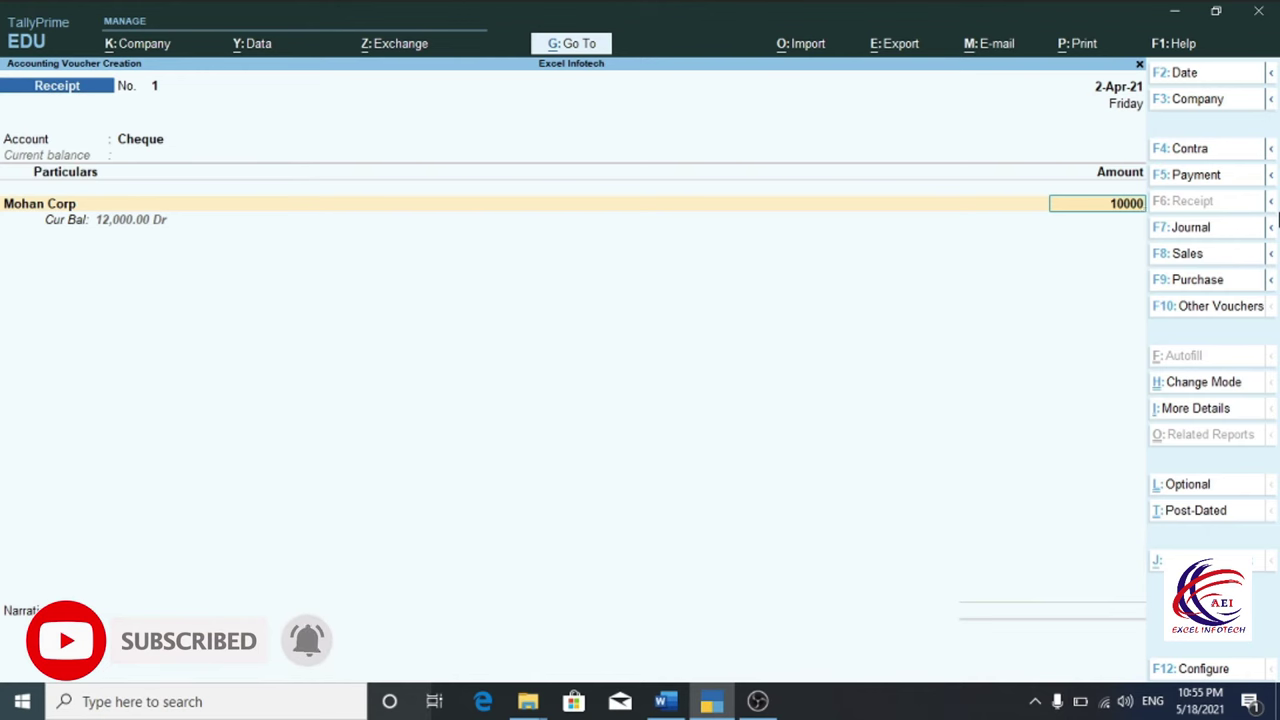
key(Return)
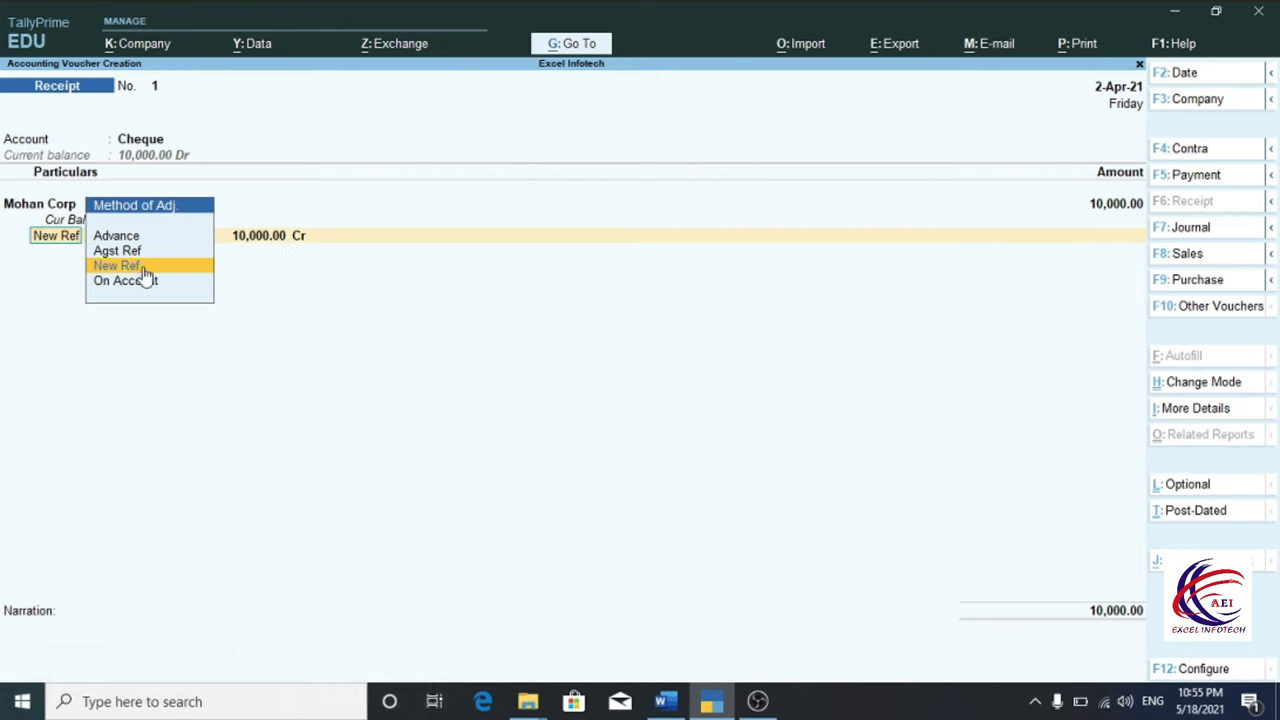
Allocate the 10,000 as New Ref 1 and record HDFC as the cheque's bank name.
click(144, 268)
key(Return)
key(Return)
key(Return)
key(Return)
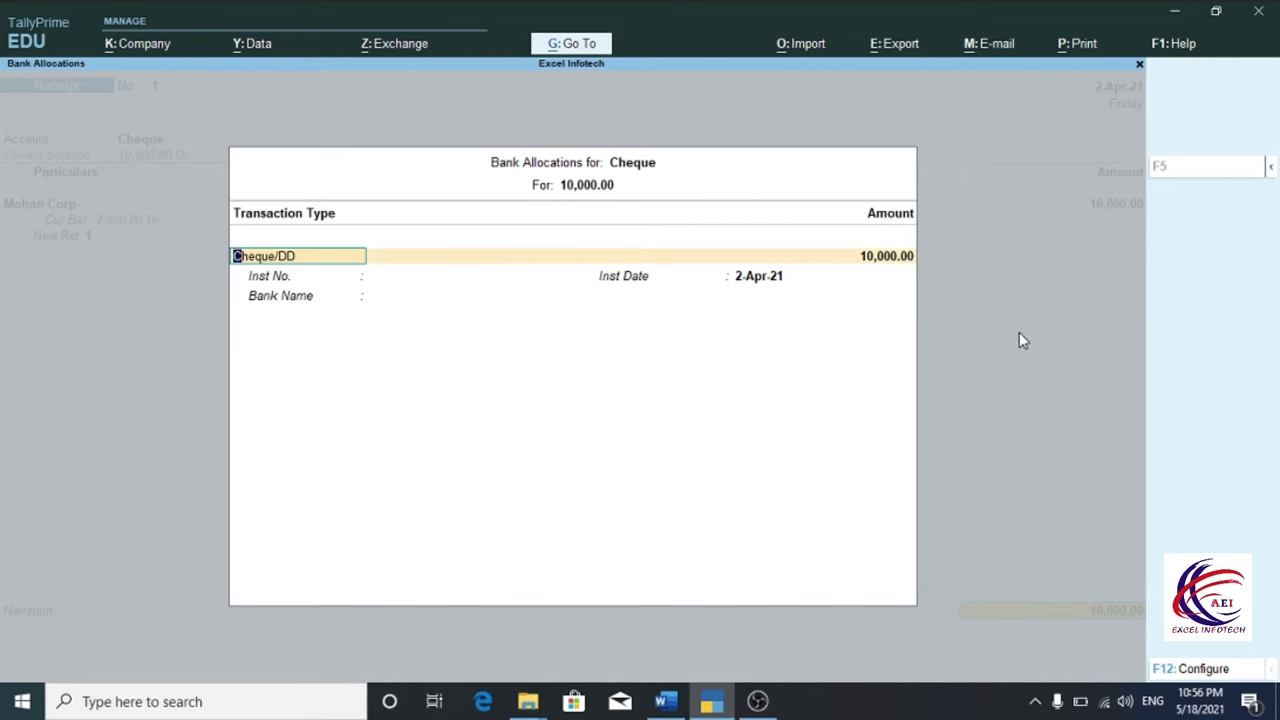
key(Return)
key(Return)
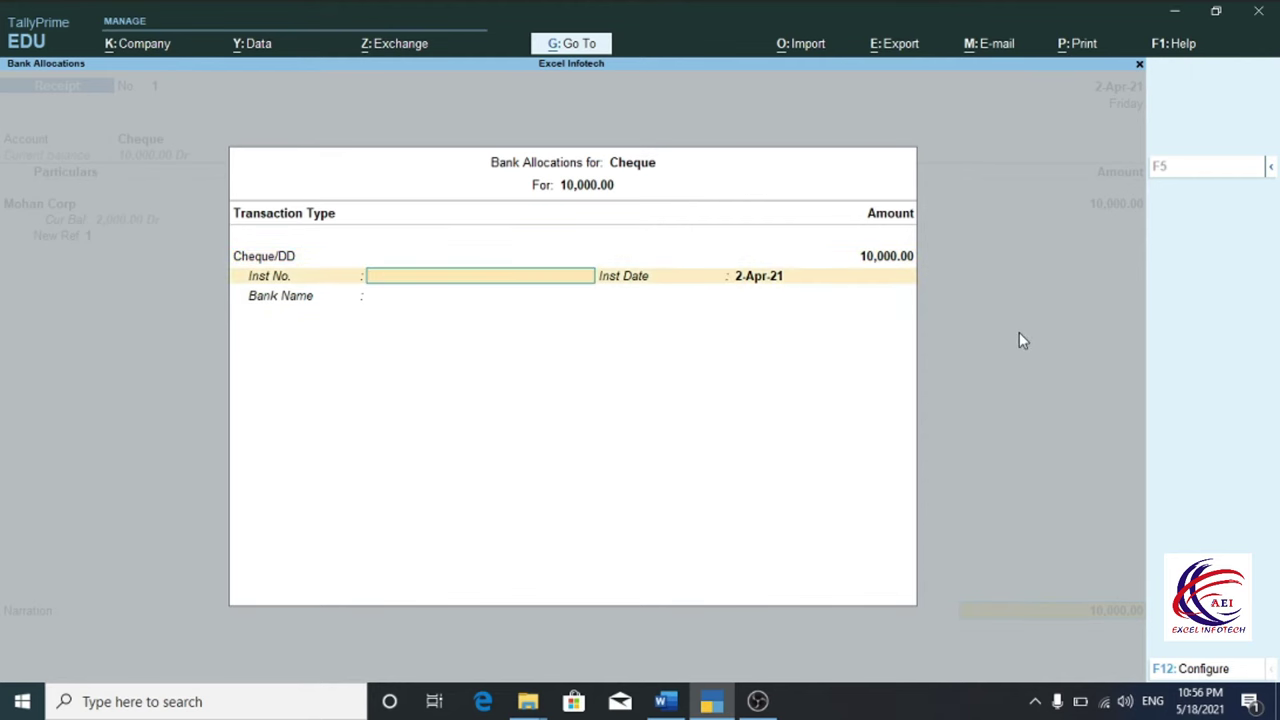
key(Return)
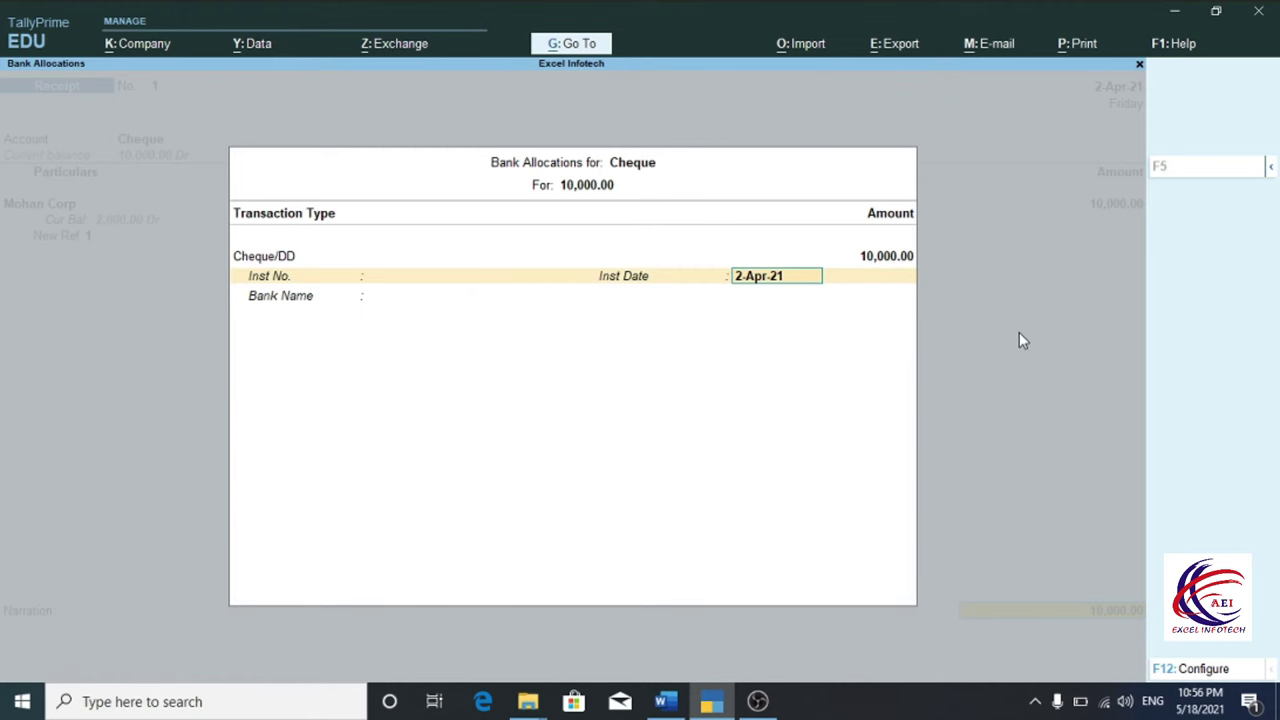
key(Return)
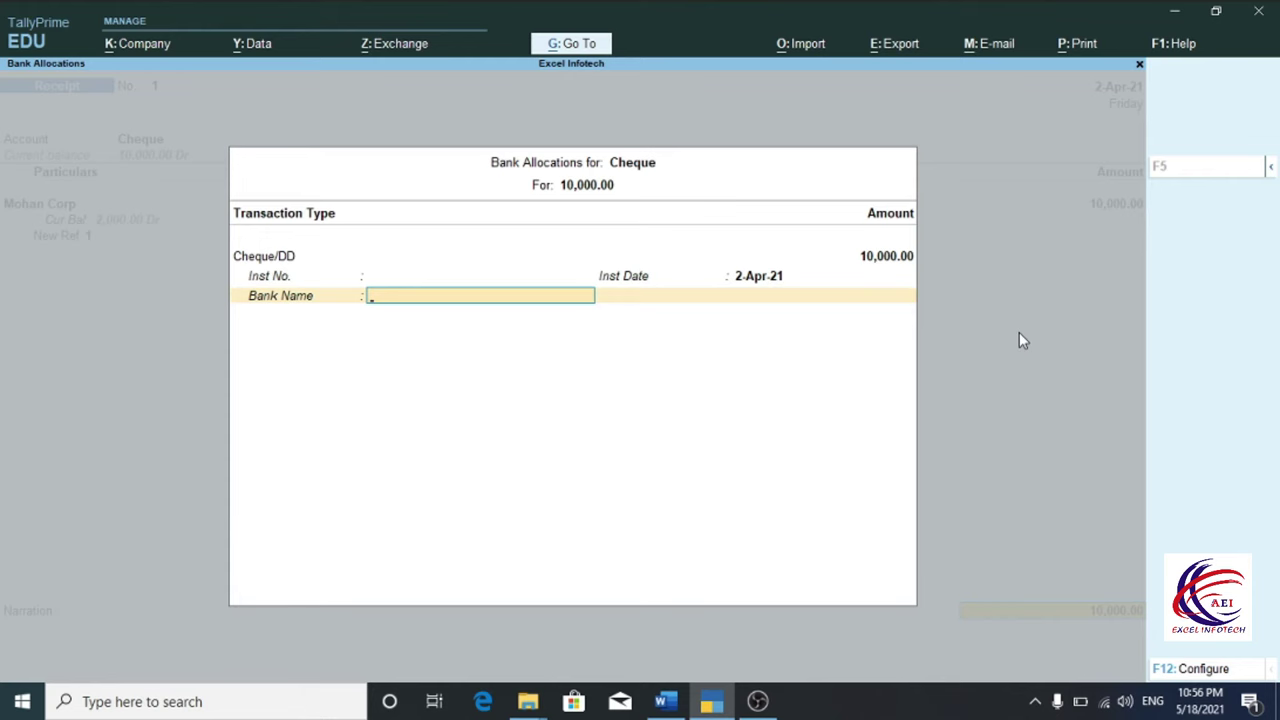
key(Down)
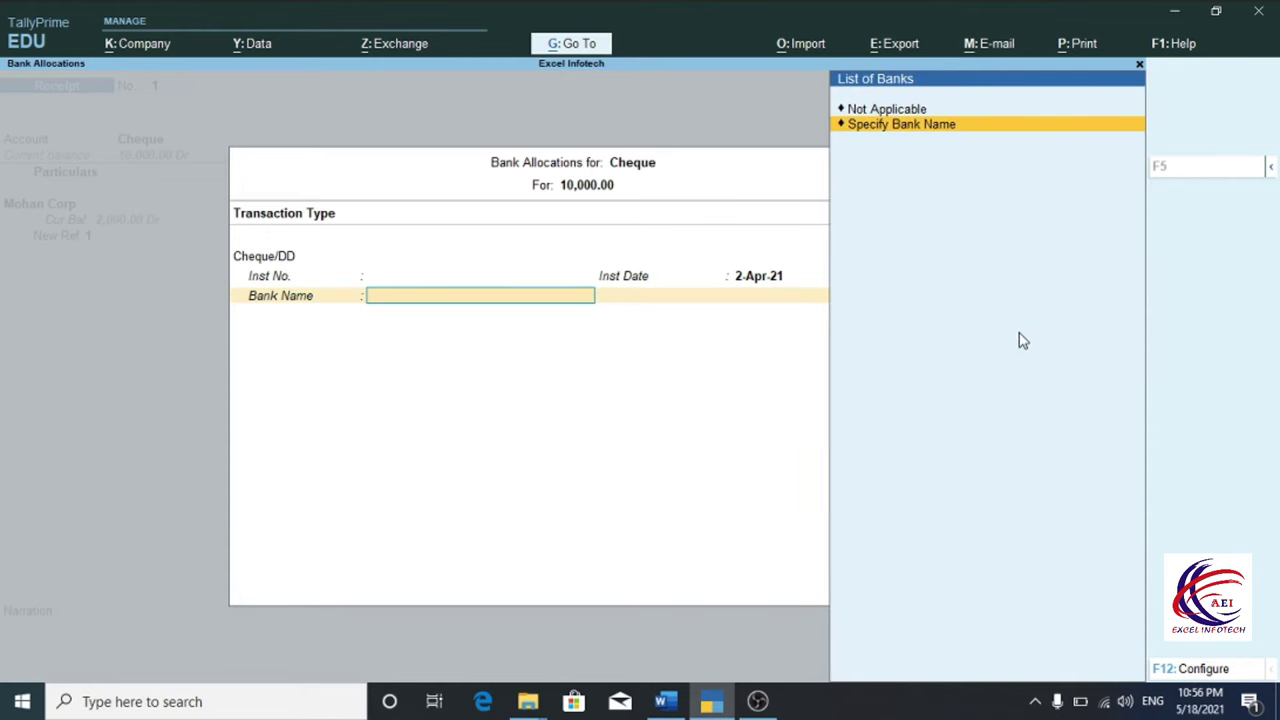
key(Return)
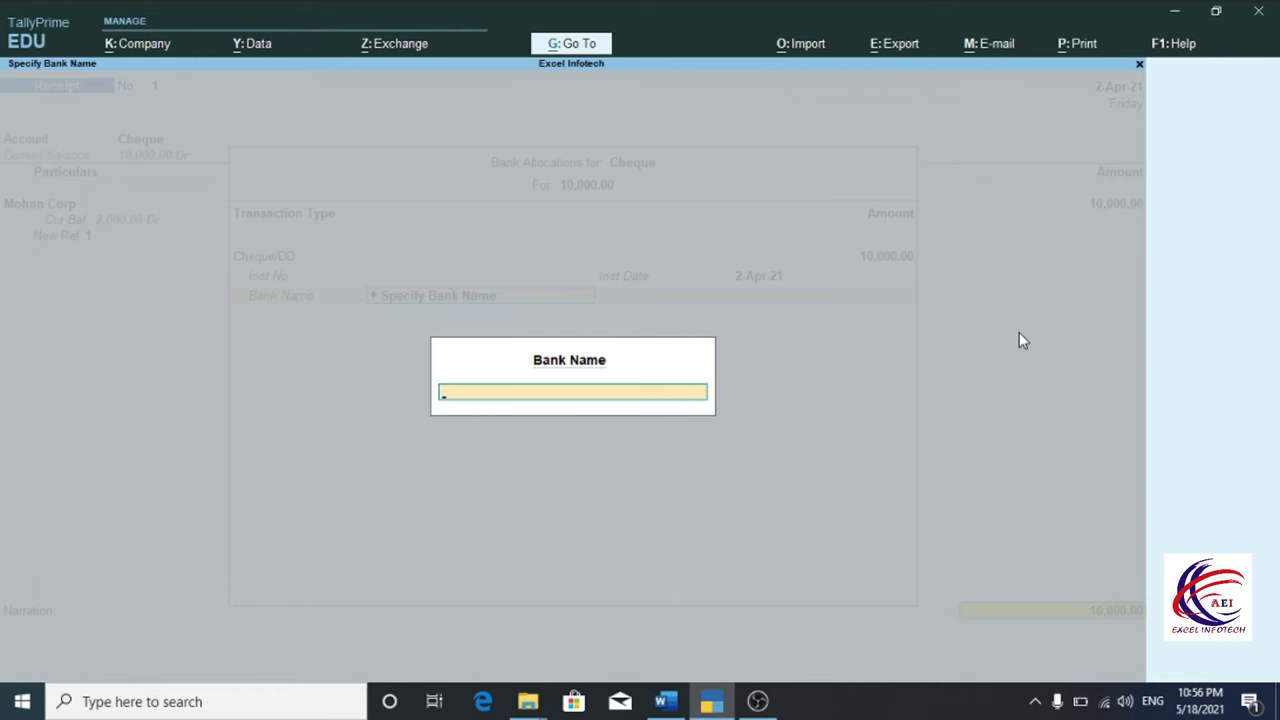
text(HDFC)
key(Return)
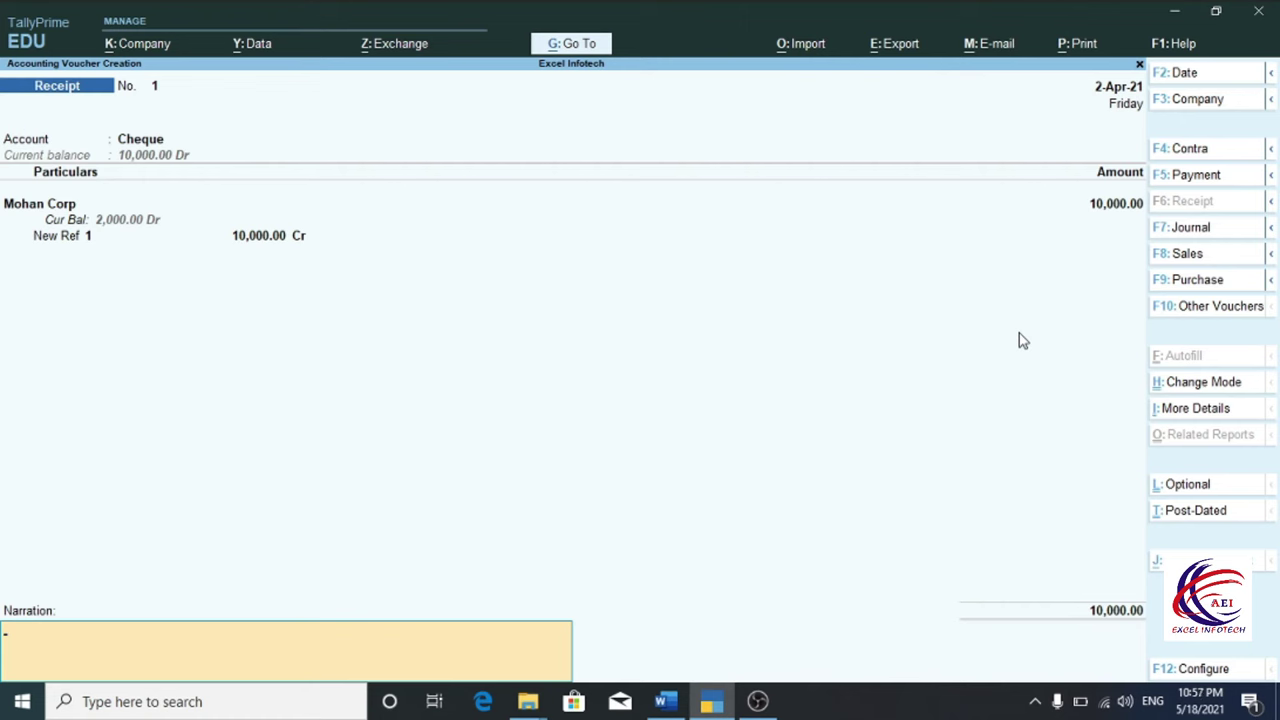
Save receipt 1, switch receipt No. 2 to Double Entry mode and review the F12 configuration.
key(Return)
key(Return)
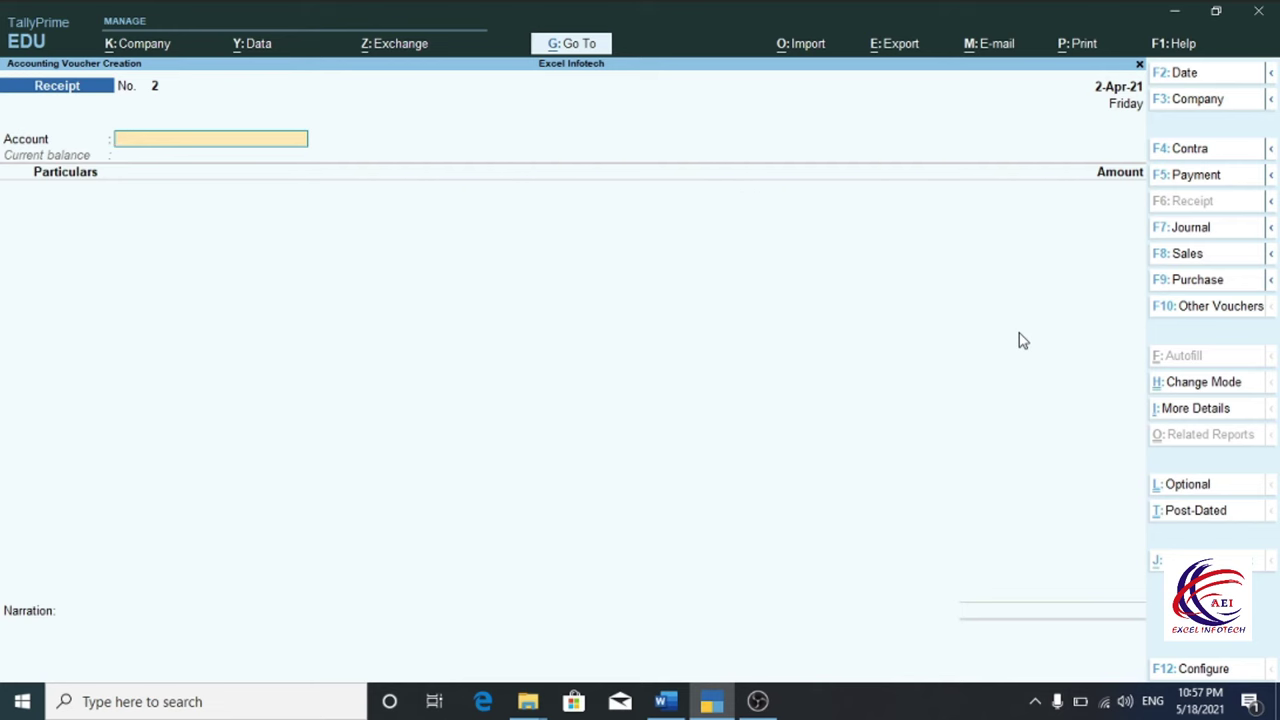
key(ctrl+h)
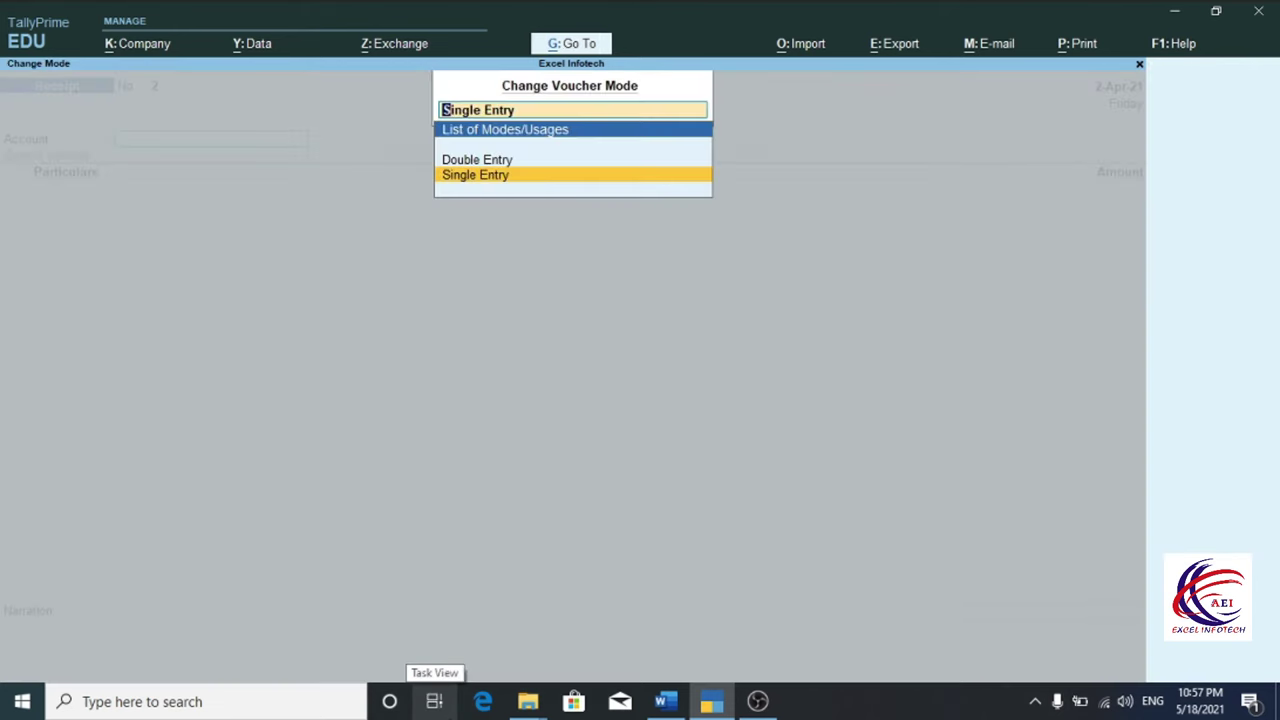
key(Up)
key(Return)
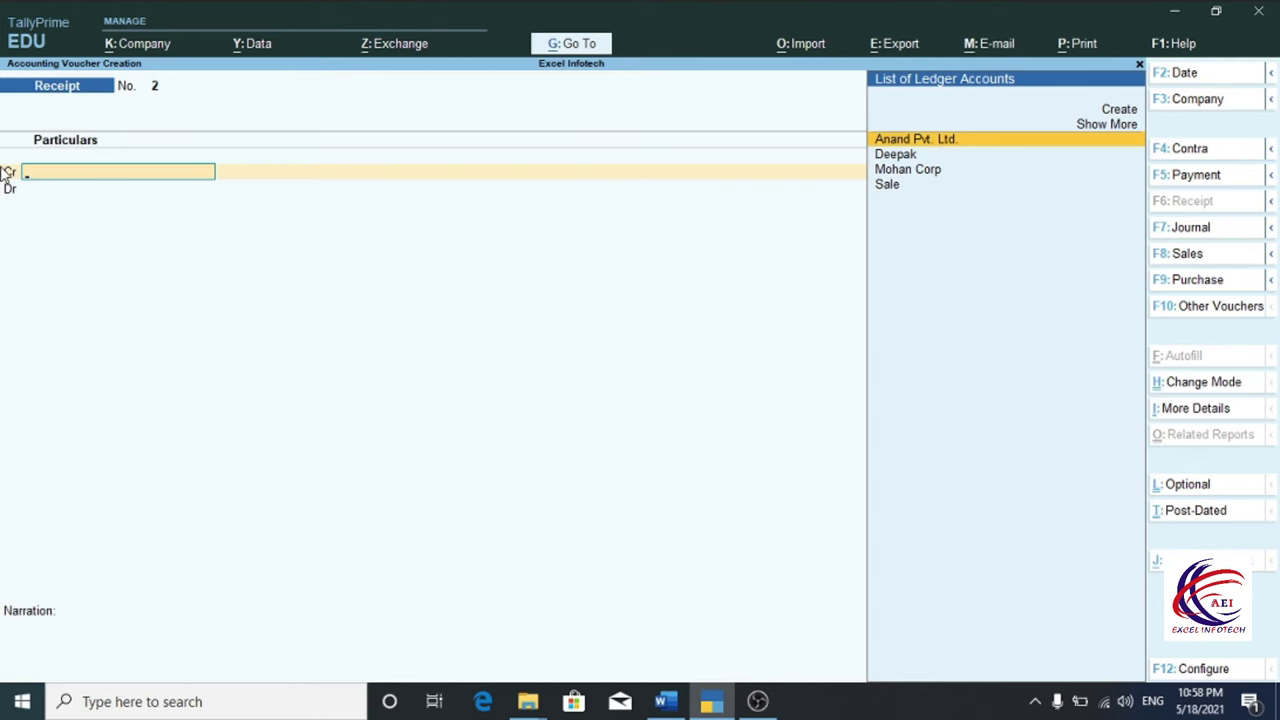
key(F12)
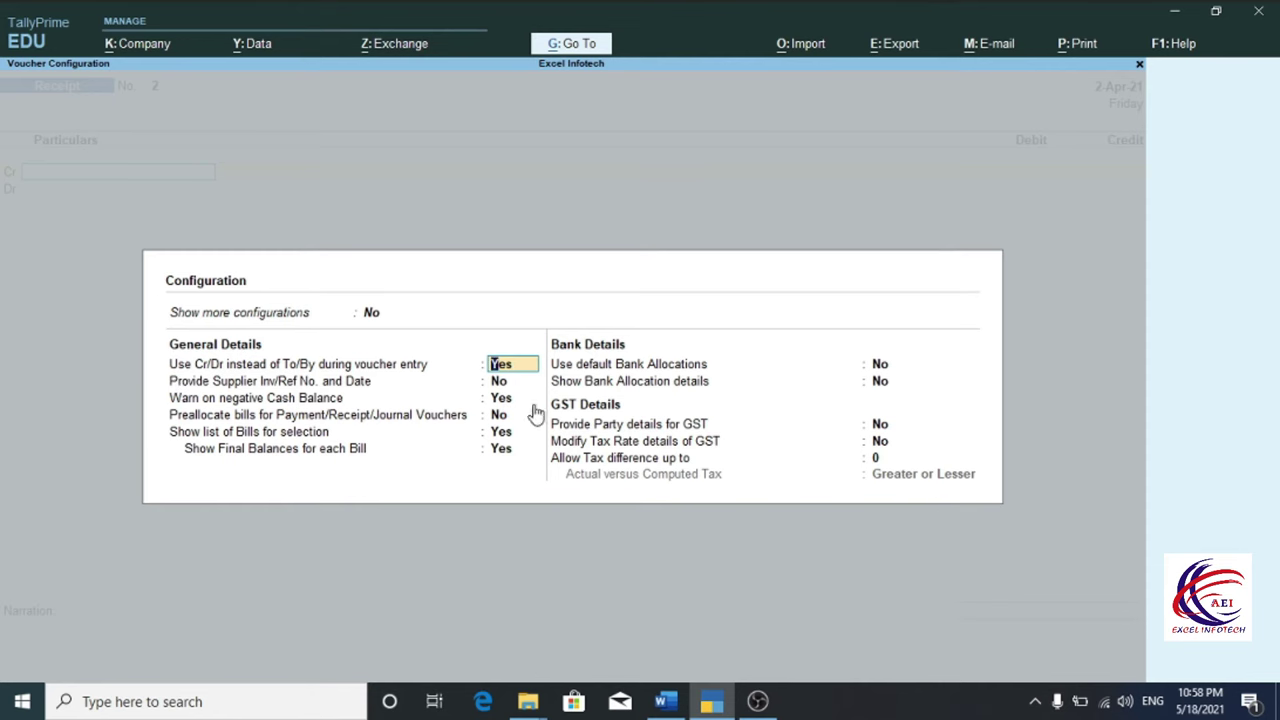
key(ctrl+a)
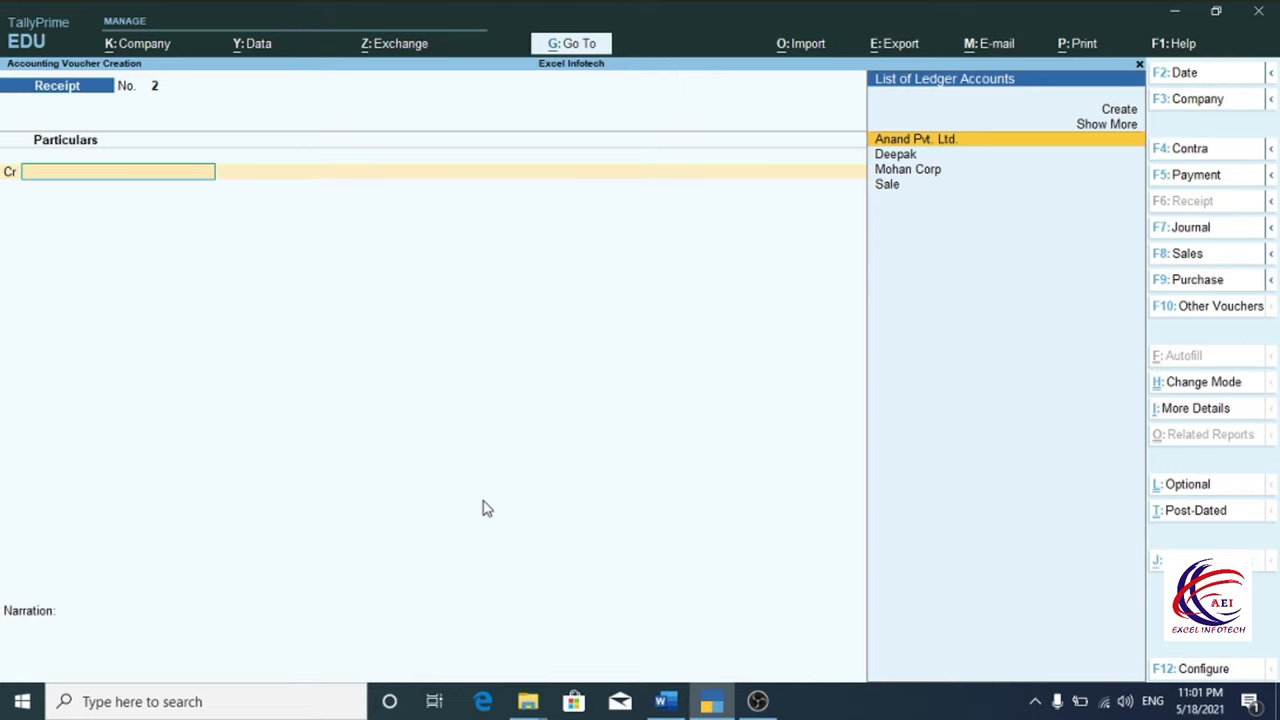
key(alt+Tab)
click(418, 540)
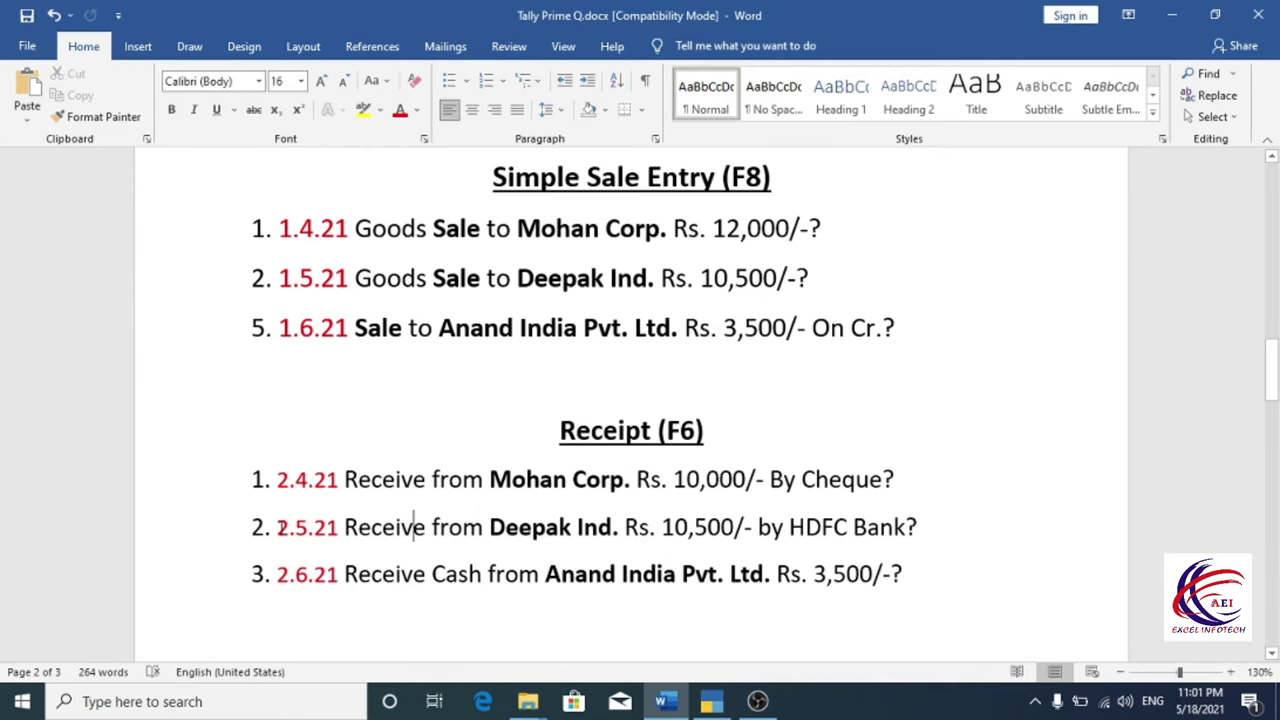
drag(281, 527, 346, 527)
drag(489, 527, 610, 533)
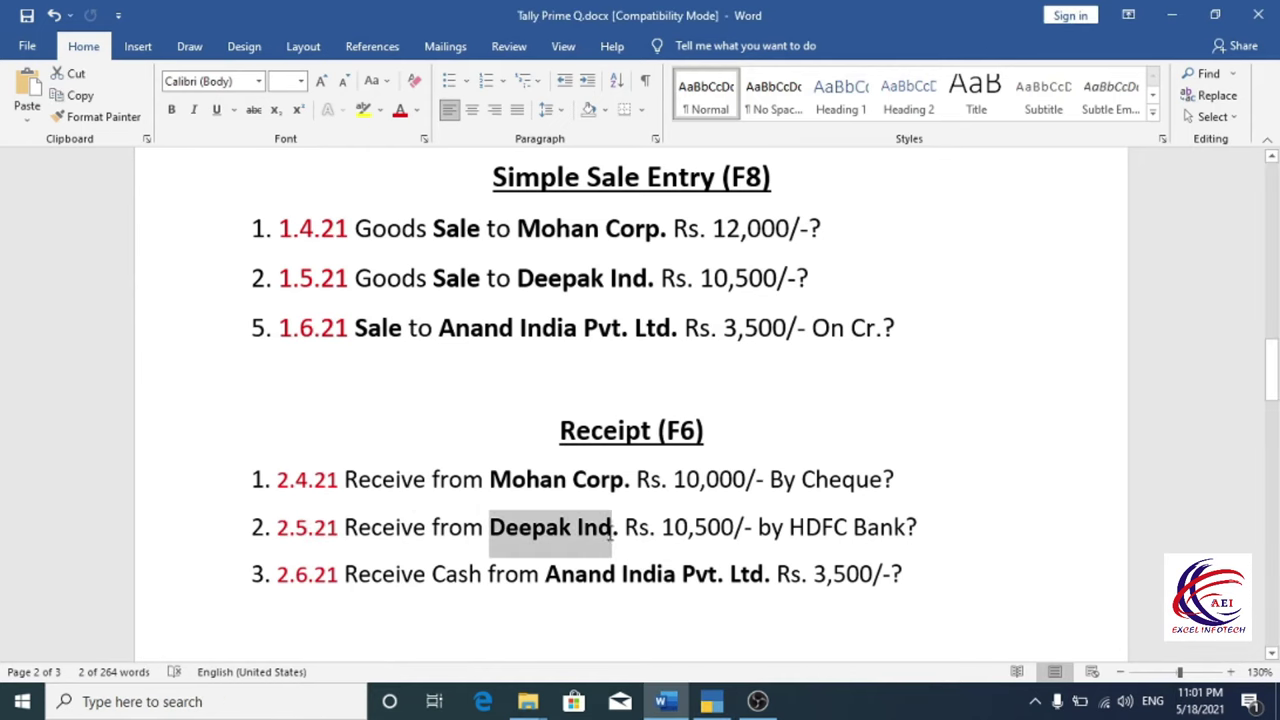
double_click(680, 528)
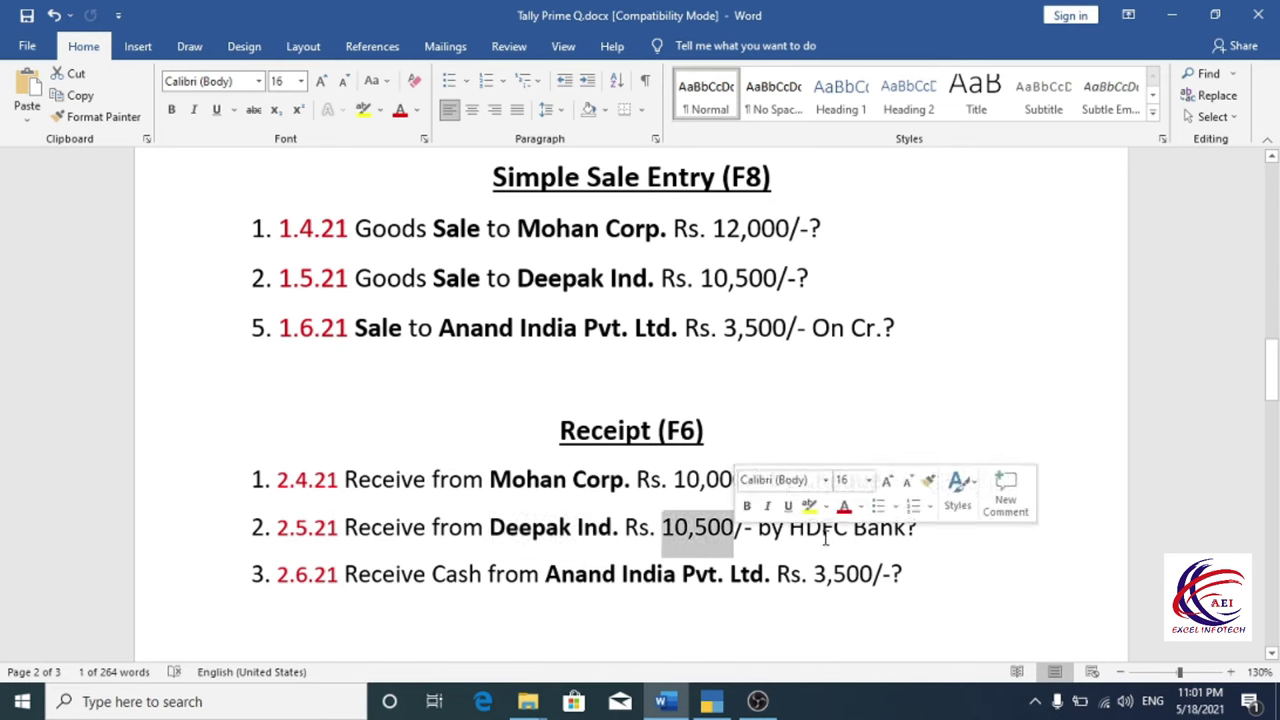
drag(790, 528, 917, 530)
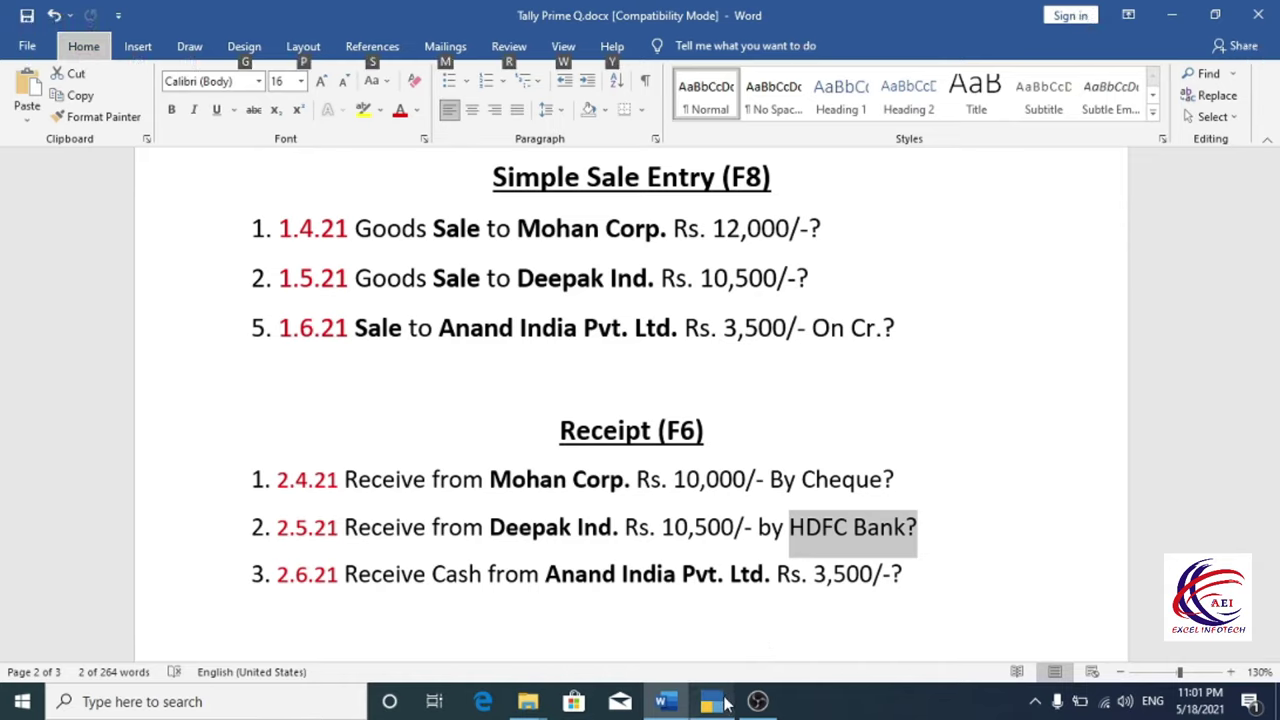
key(alt+Tab)
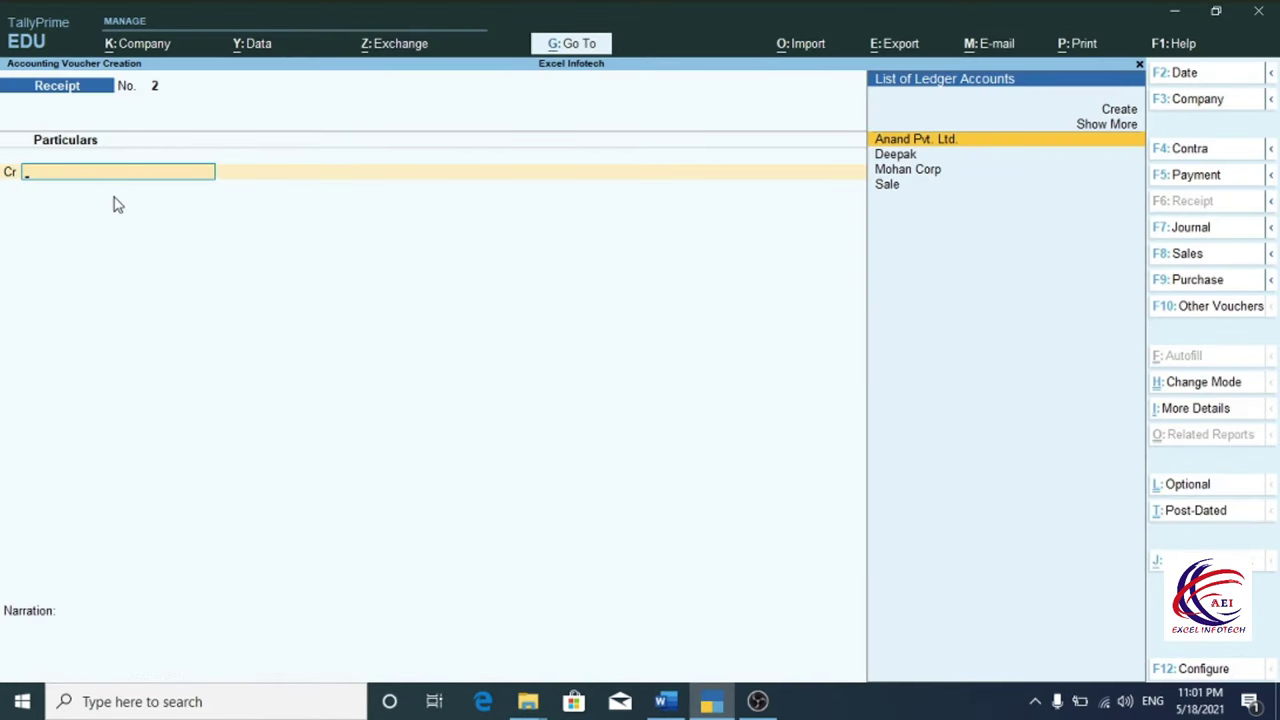
Credit Deepak with 10,500 in receipt No. 2, allocated On Account.
click(886, 157)
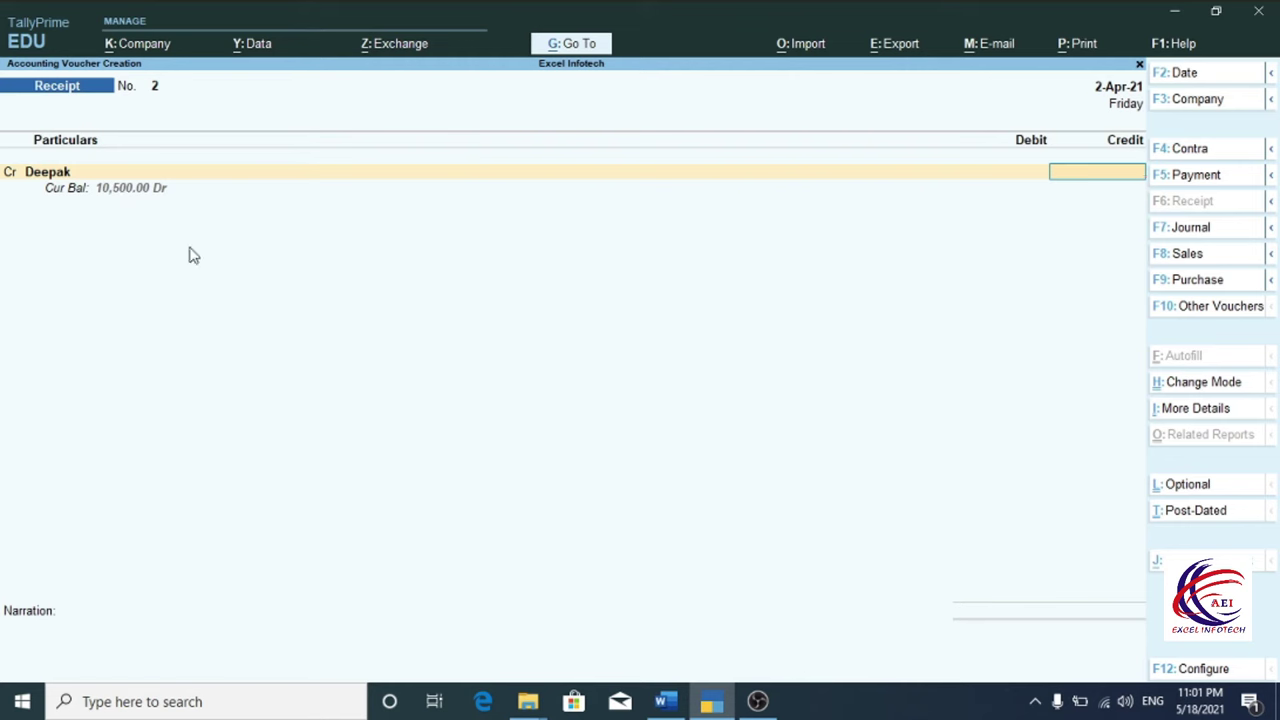
text(10500)
key(Return)
key(Return)
key(Return)
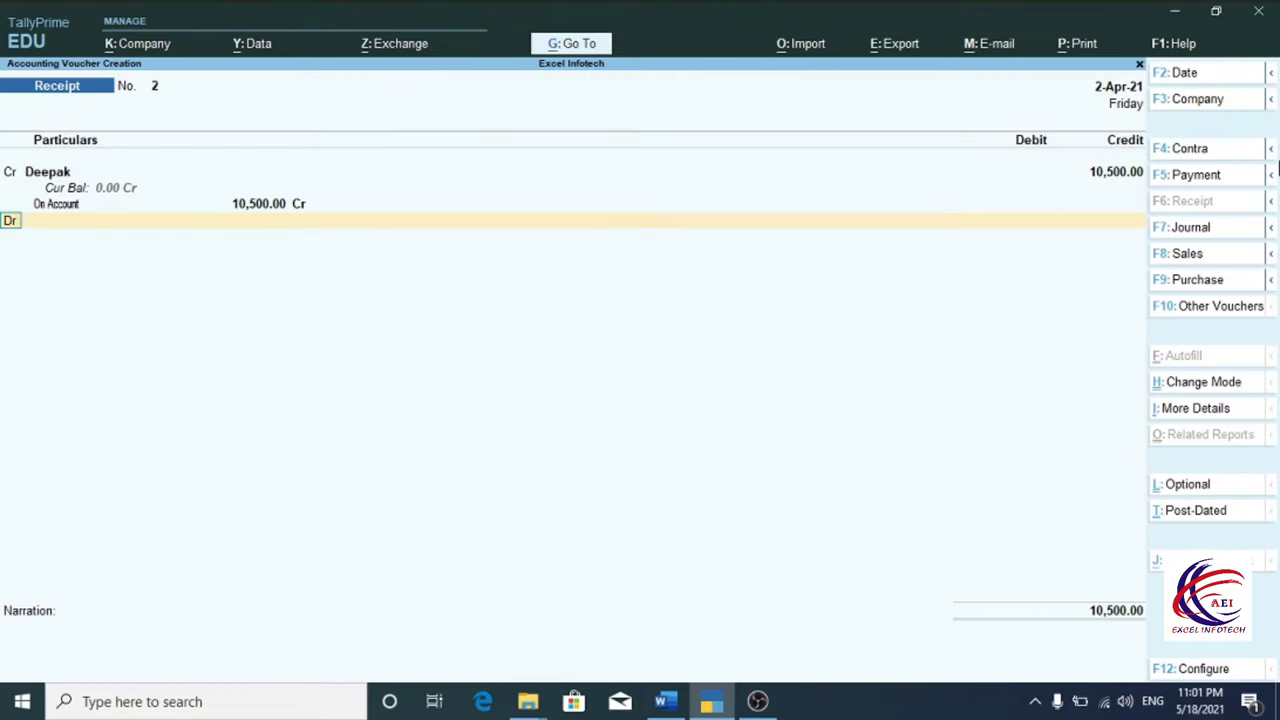
key(Return)
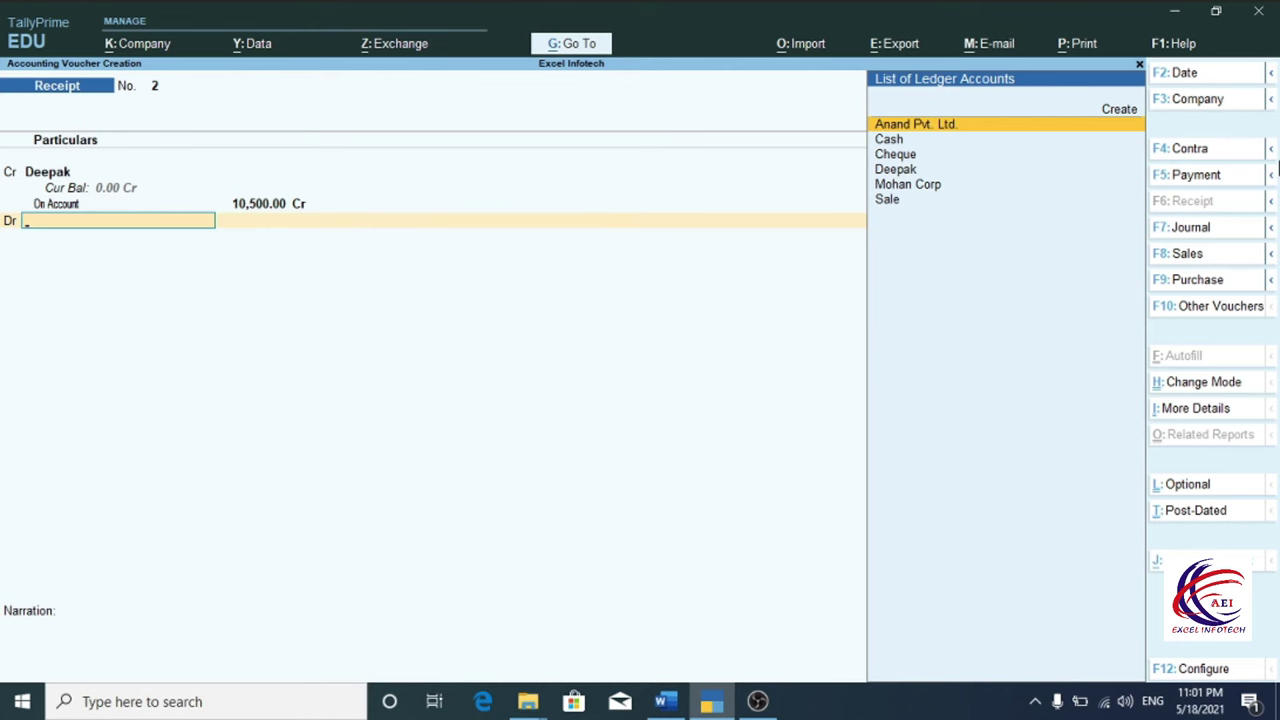
Create ledger HDFC under Bank Accounts from the voucher, enter its account number, and save it.
key(alt+c)
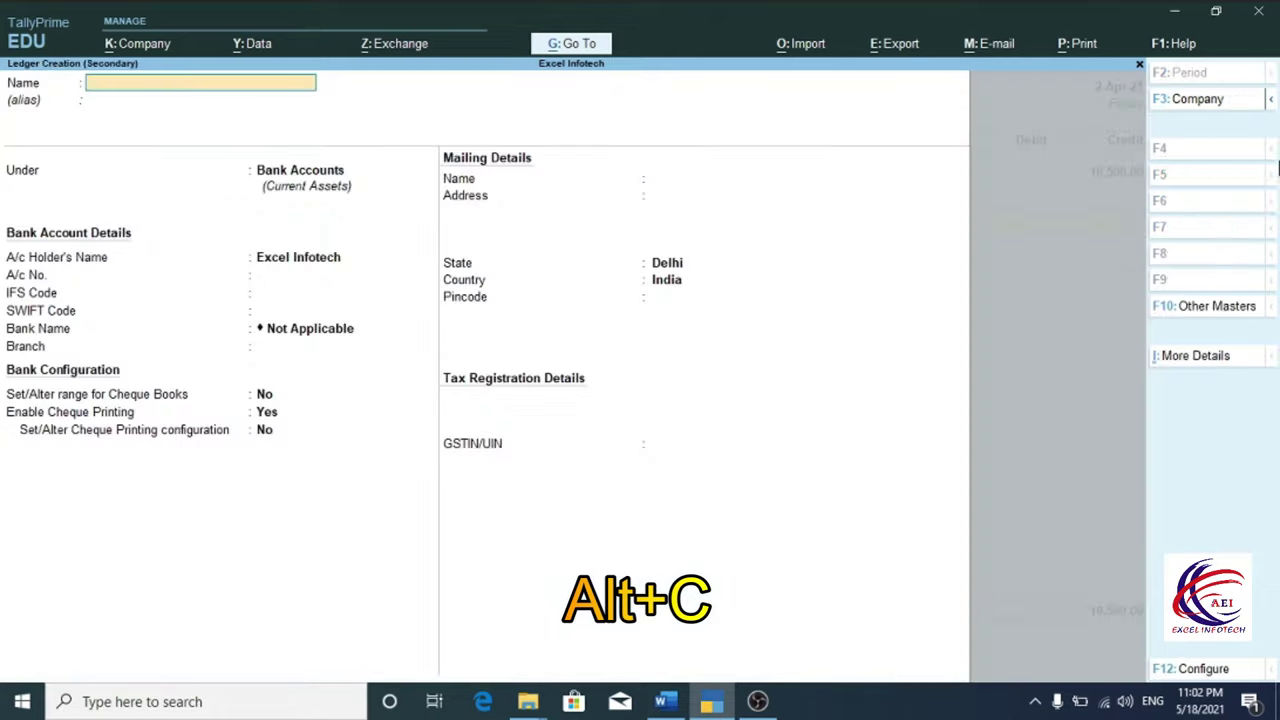
key(Return)
key(Return)
key(Return)
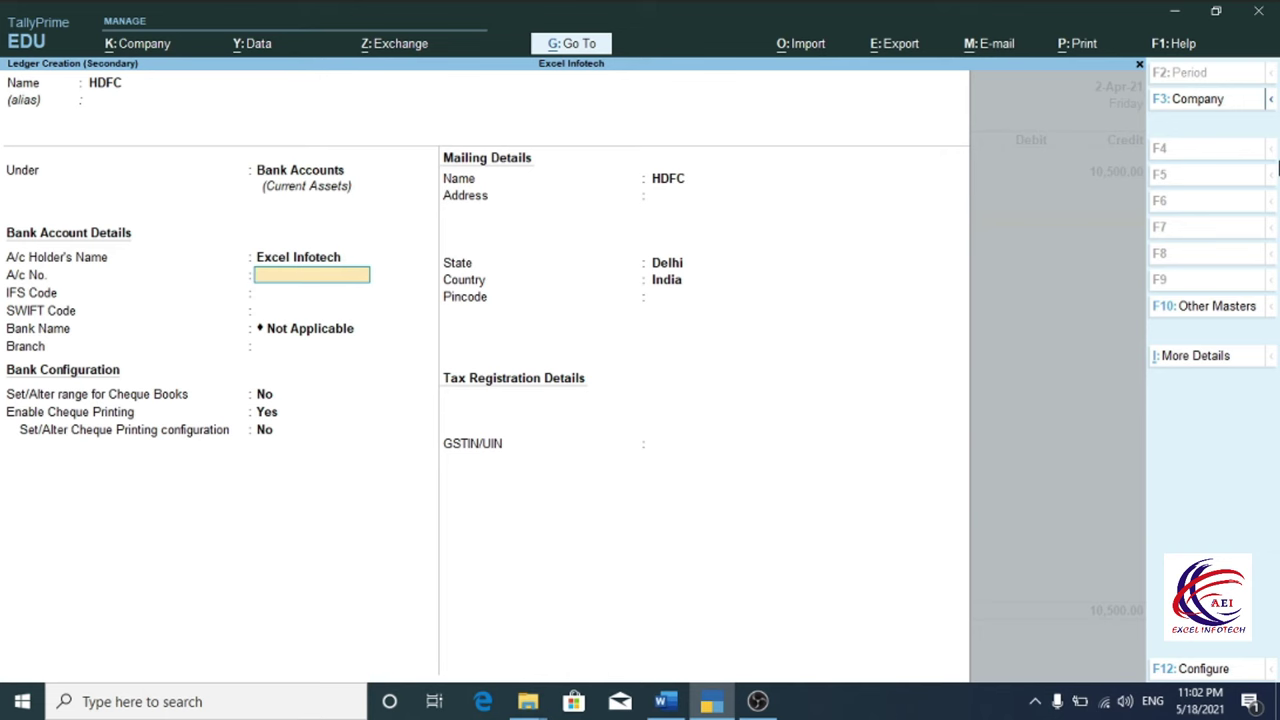
key(Return)
key(Return)
key(Return)
key(Return)
key(Return)
key(Return)
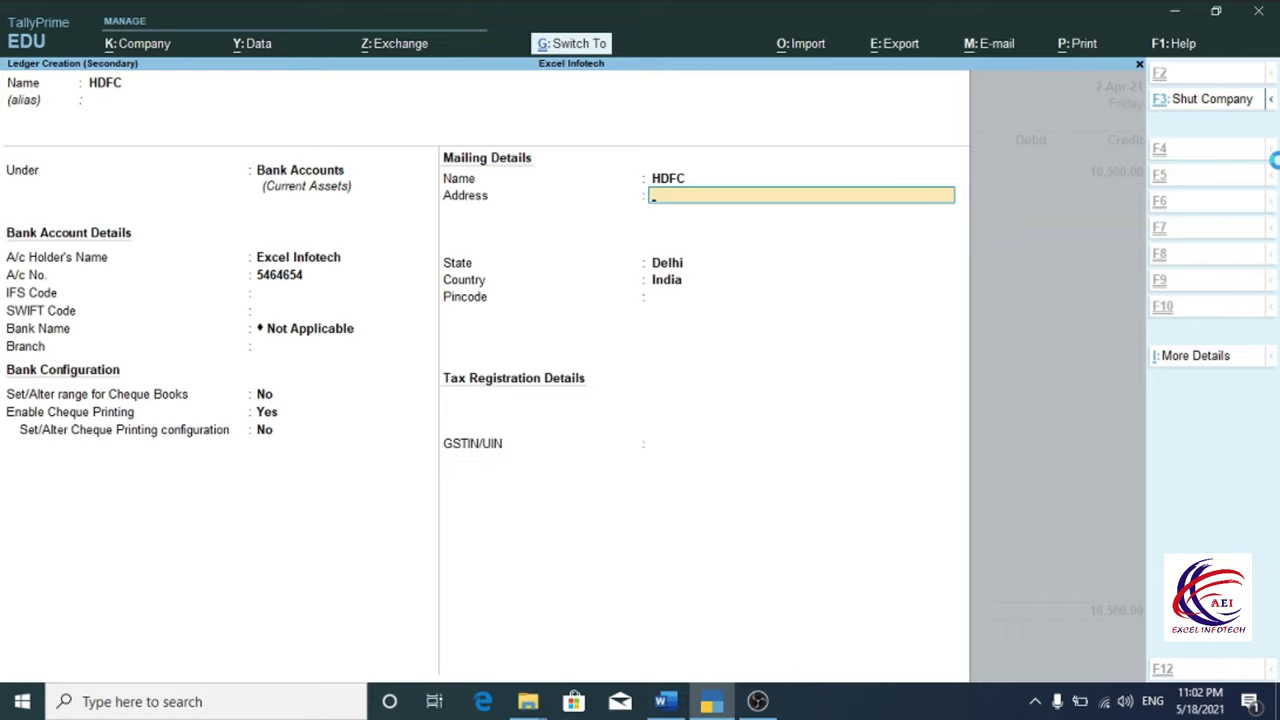
key(ctrl+a)
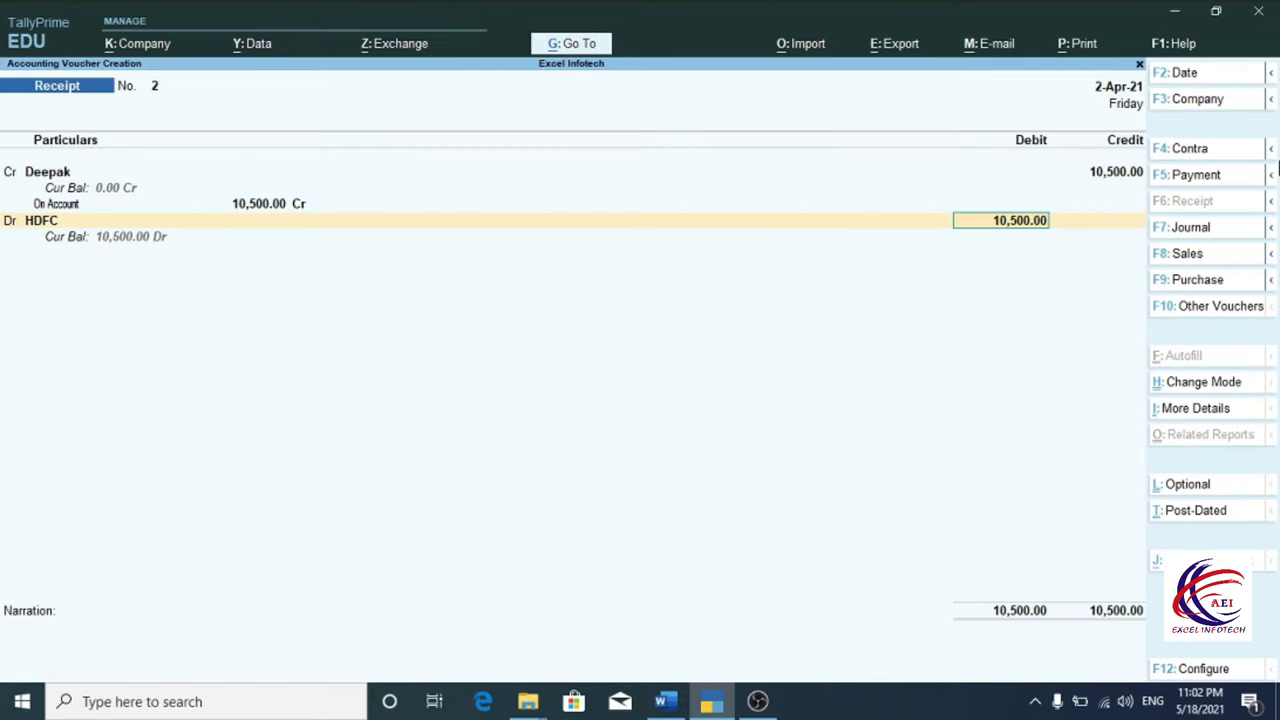
Allocate HDFC's 10,500 debit as Cheque/DD with instrument date 2-May-21 and bank name Not Applicable.
key(Return)
key(Return)
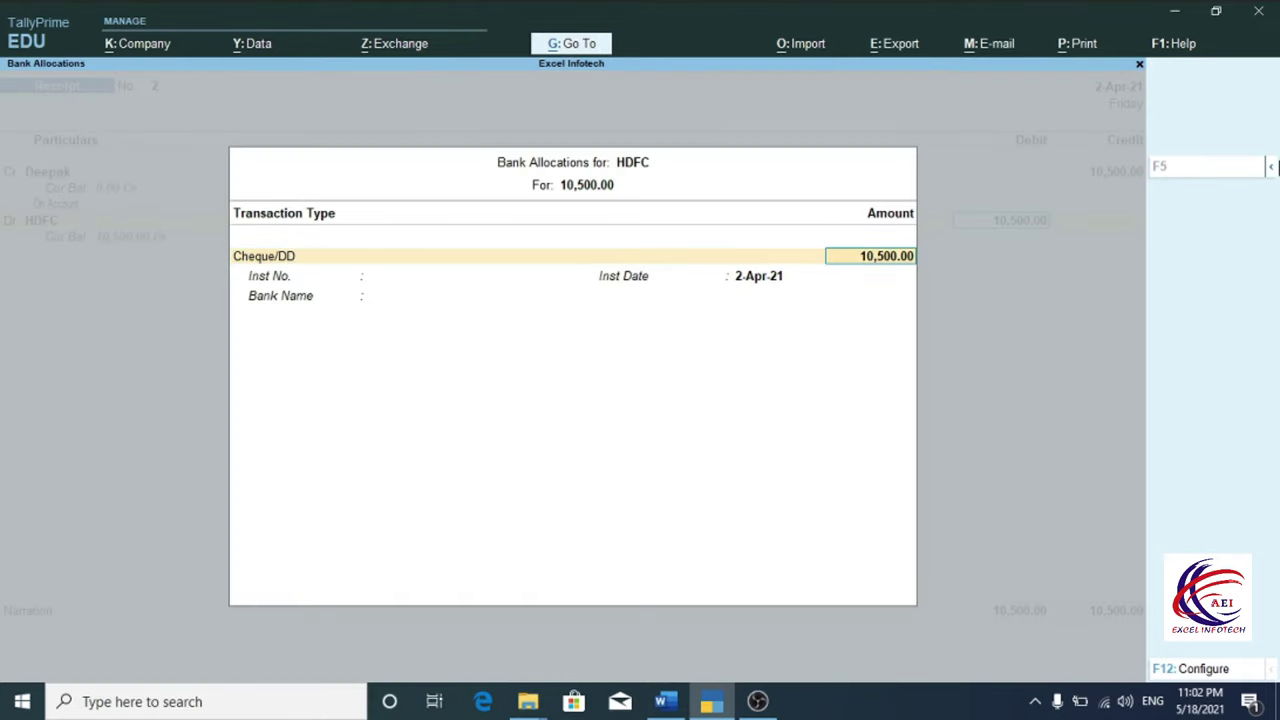
key(Return)
key(Return)
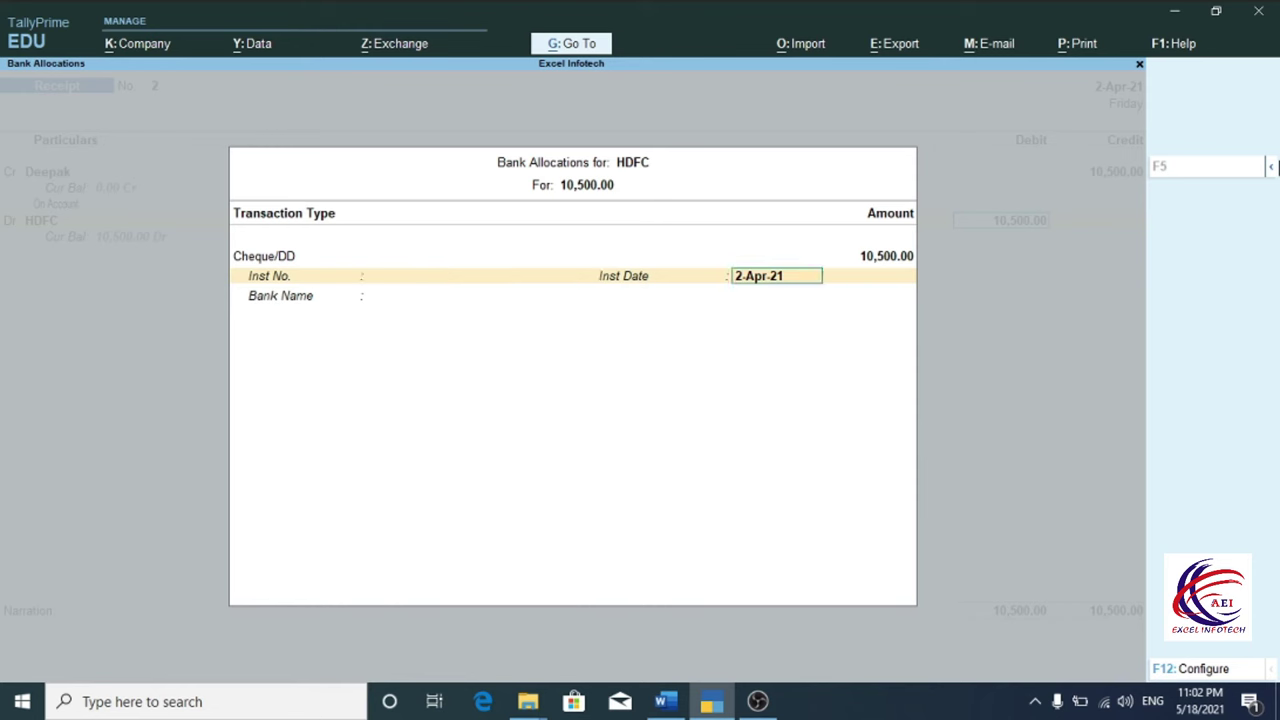
key(Return)
key(BackSpace)
key(alt+Tab)
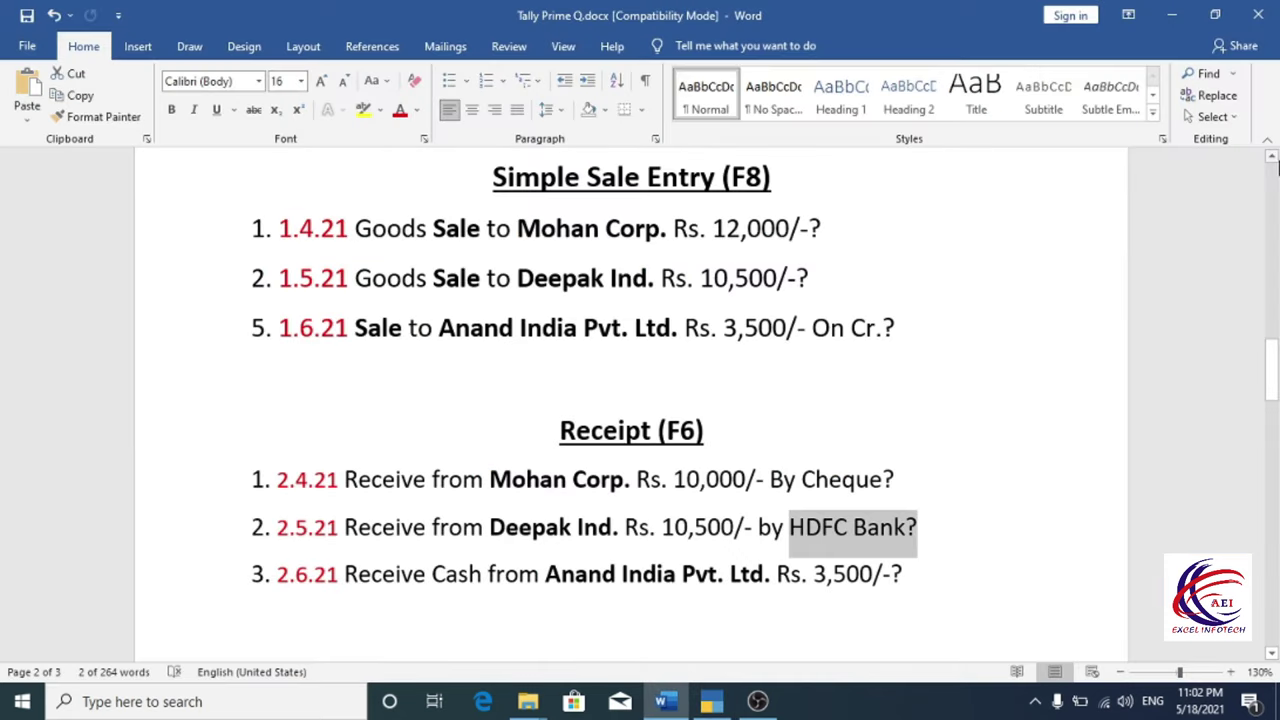
key(alt+Tab)
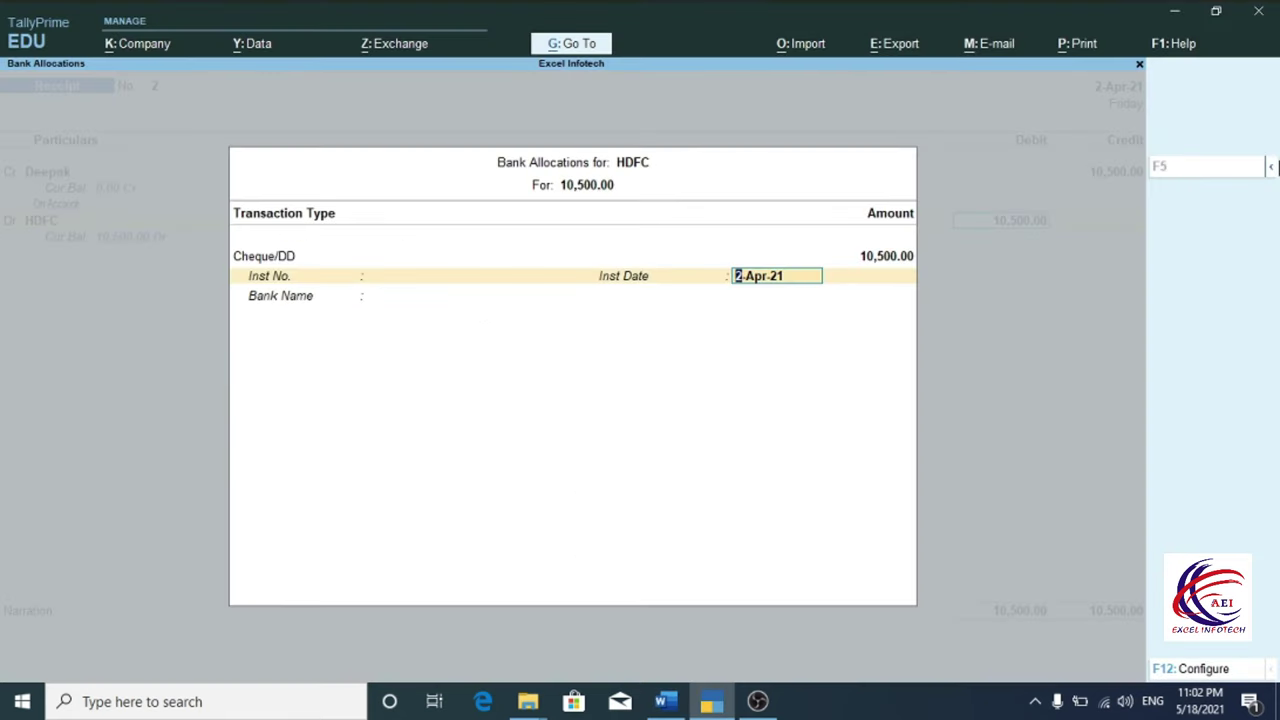
text(2)
key(Return)
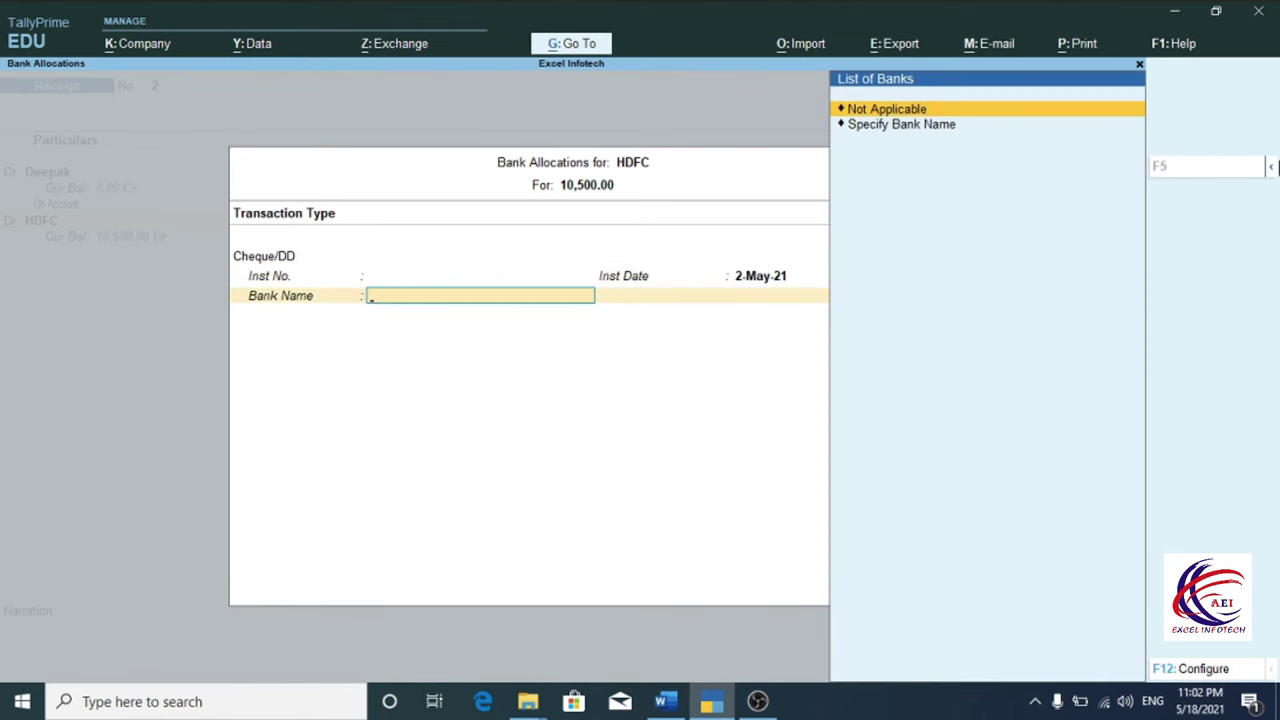
key(Return)
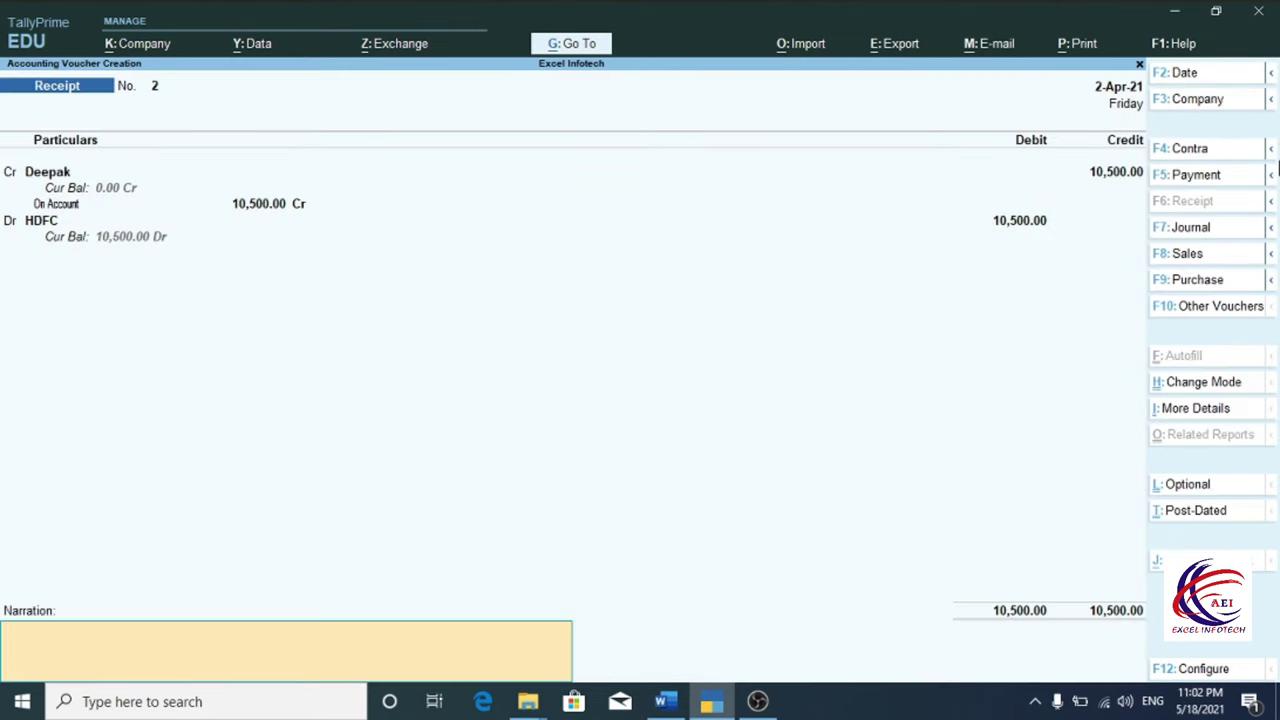
Change the voucher date to 2-5-21 and save receipt No. 2.
key(F2)
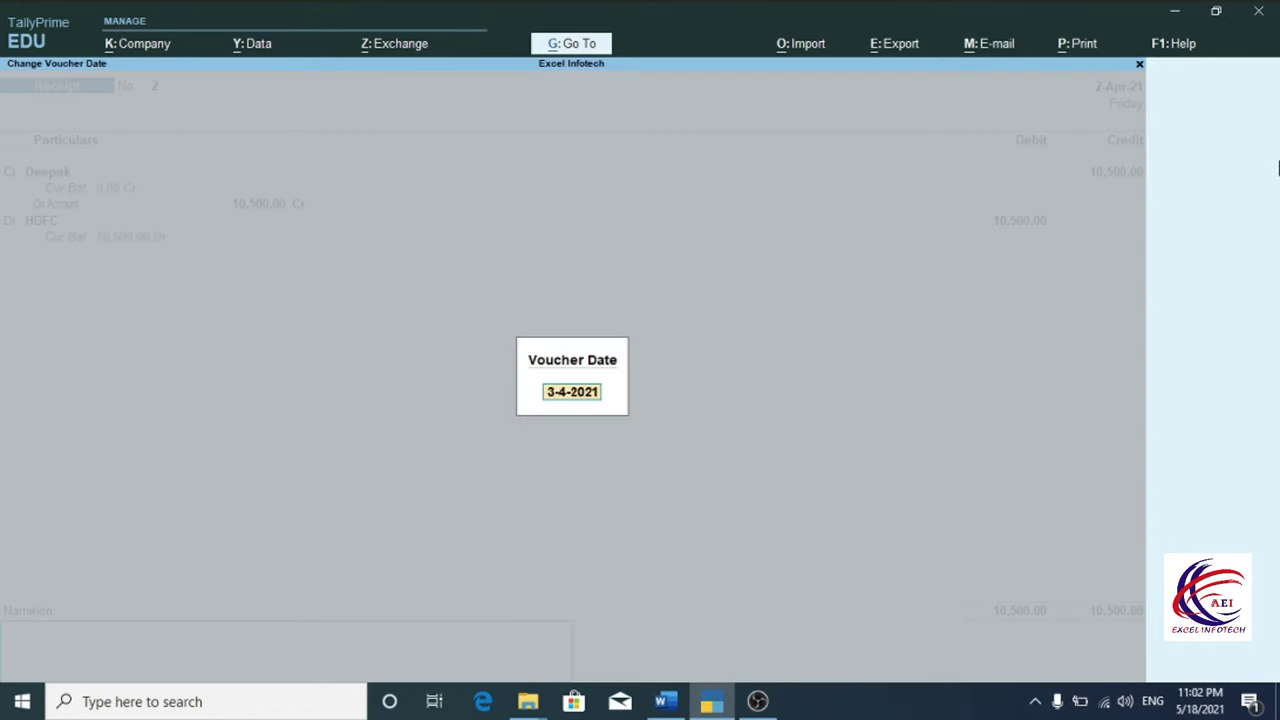
text(2-5-21)
key(Return)
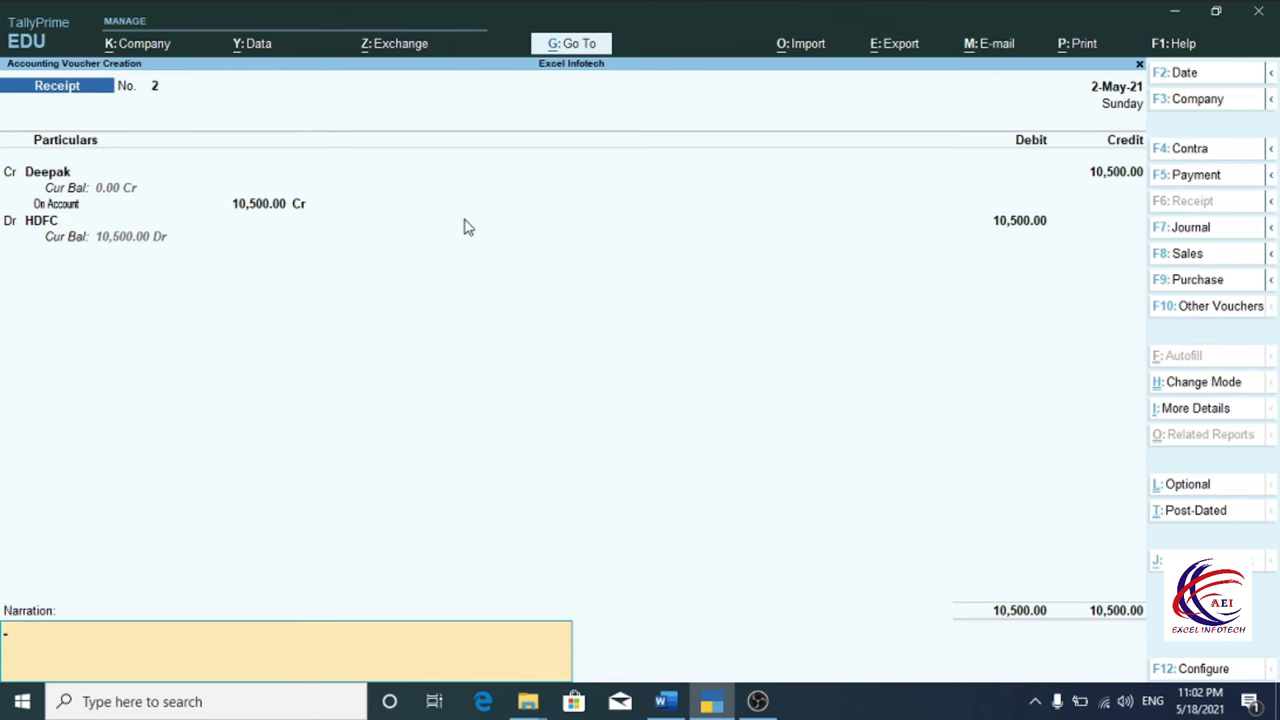
key(Return)
key(Return)
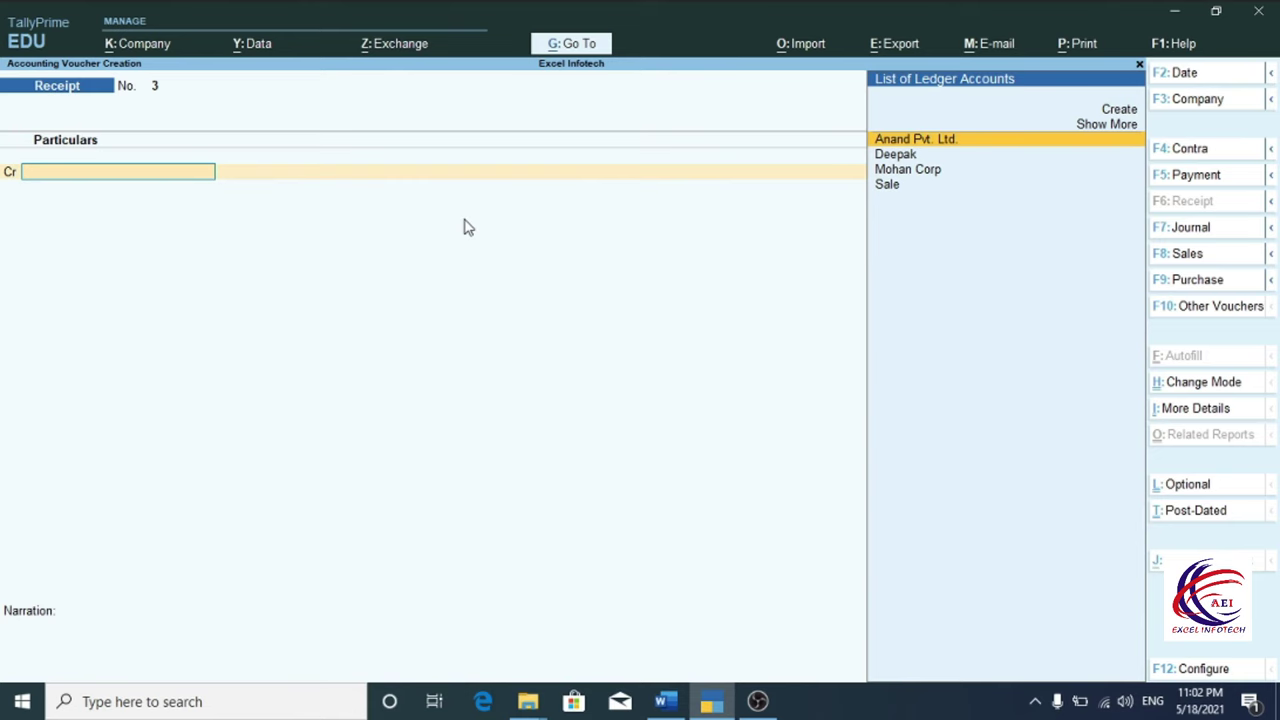
In Word, read receipt question 3: date 2.6.21, party Anand India Pvt. Ltd., amount Rs. 3,500.
key(alt+Tab)
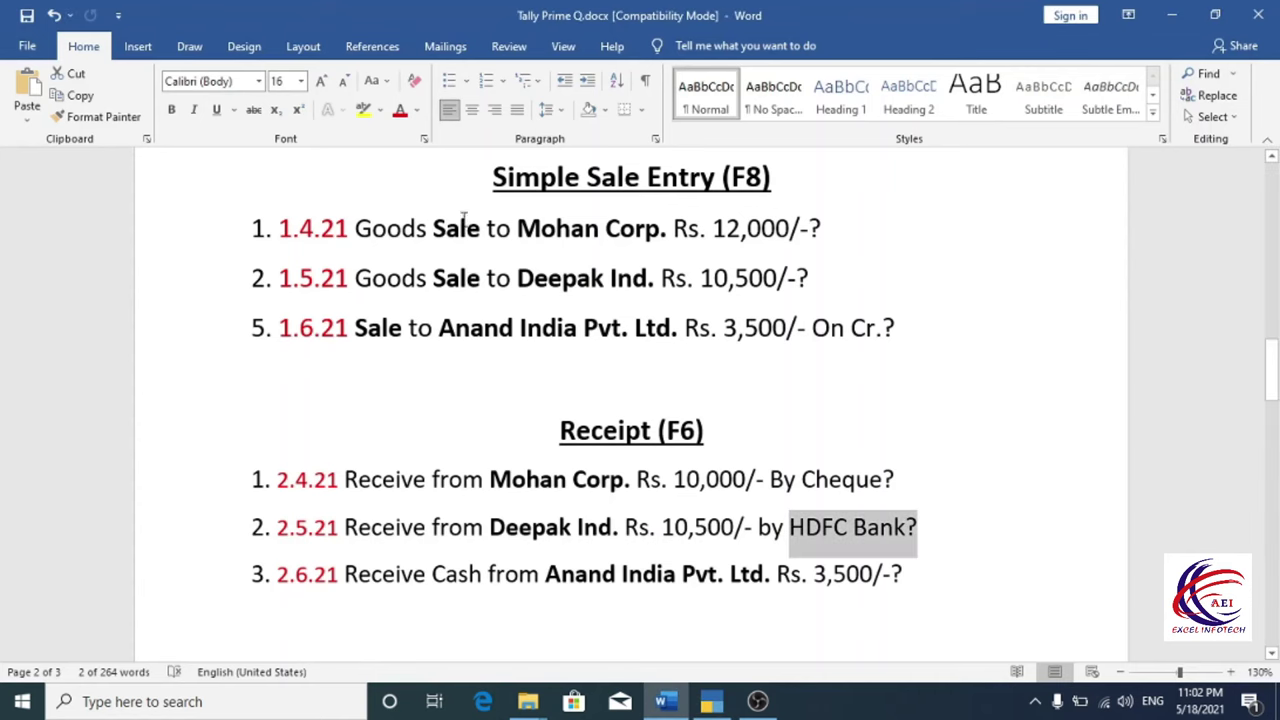
drag(278, 575, 874, 600)
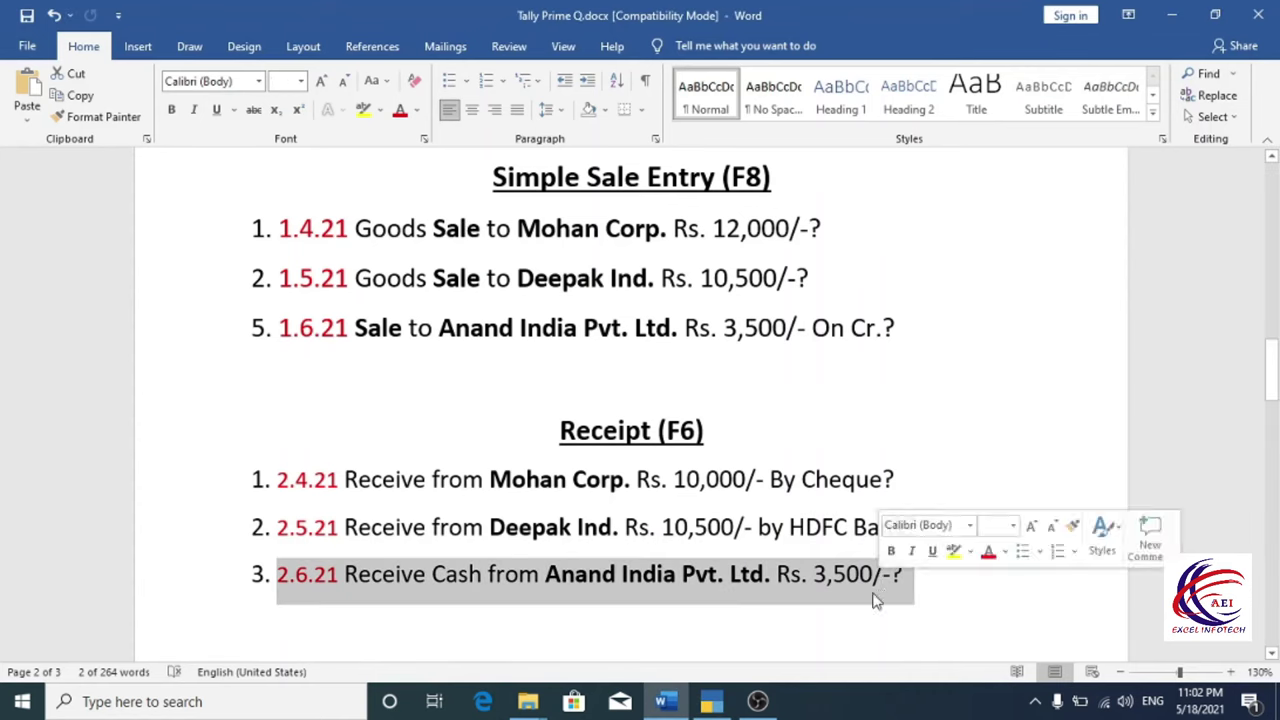
click(469, 597)
drag(327, 578, 430, 576)
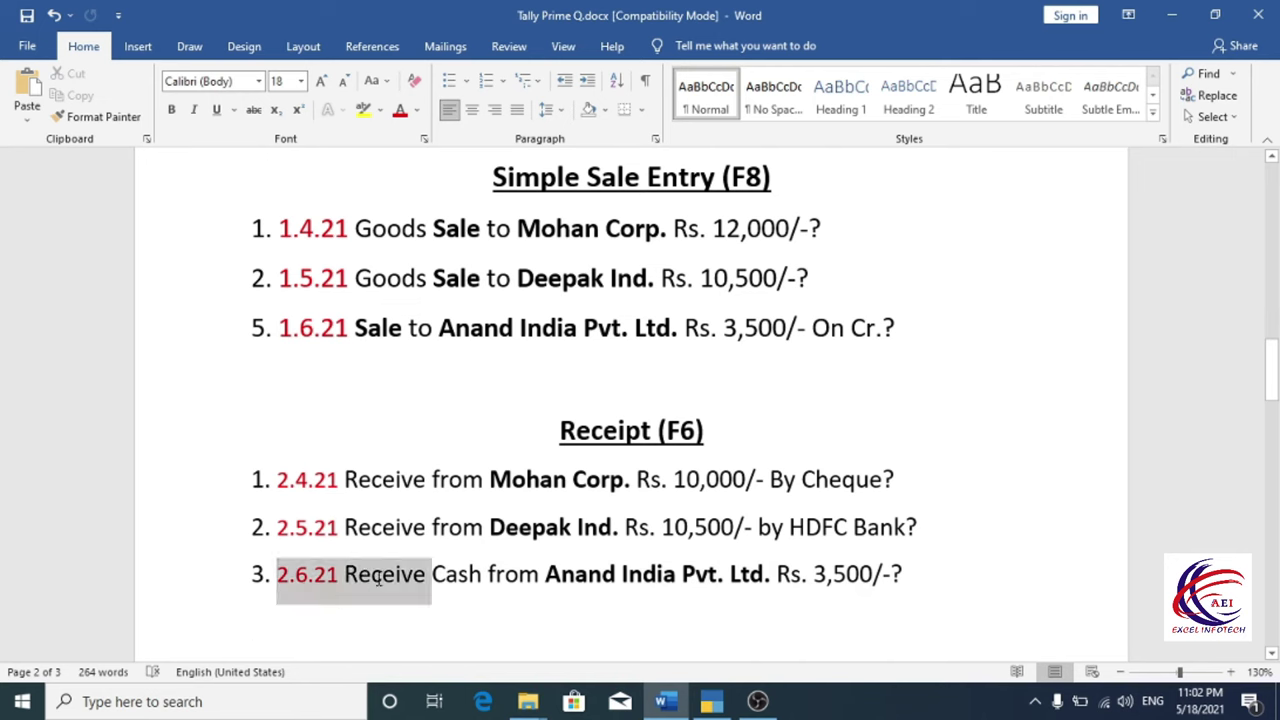
click(487, 575)
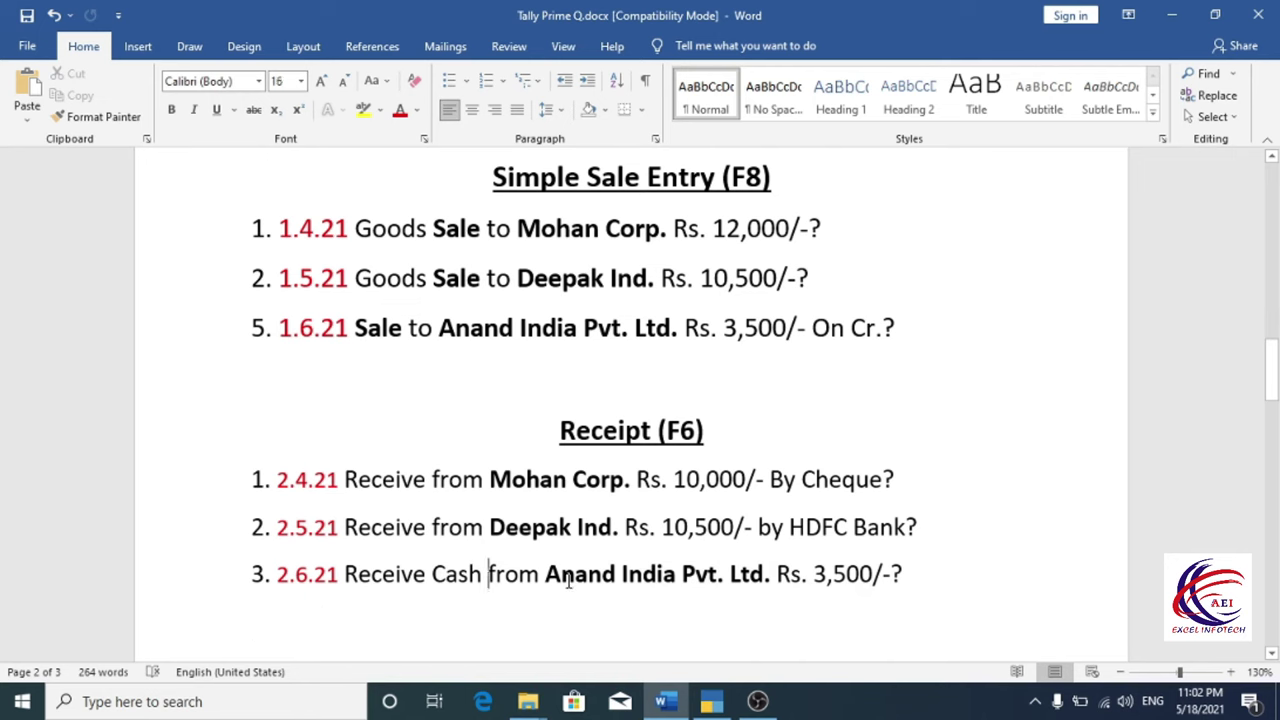
drag(568, 580, 768, 578)
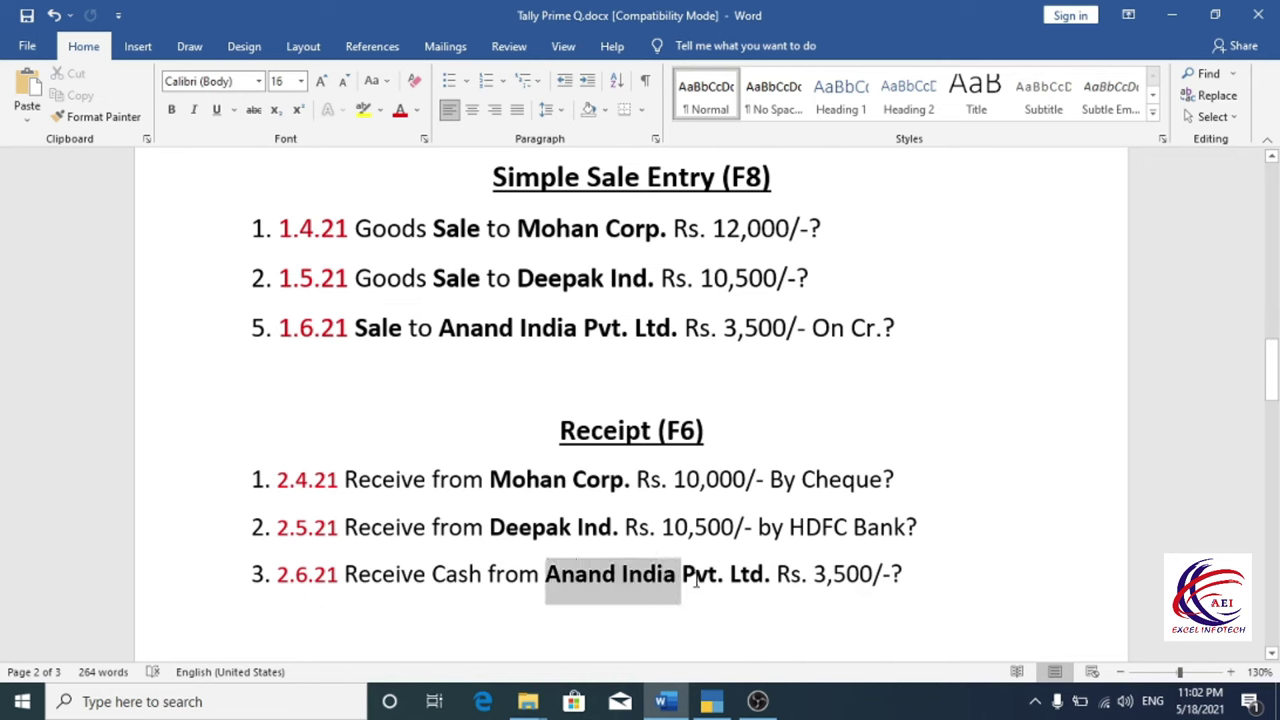
double_click(849, 576)
key(alt+Tab)
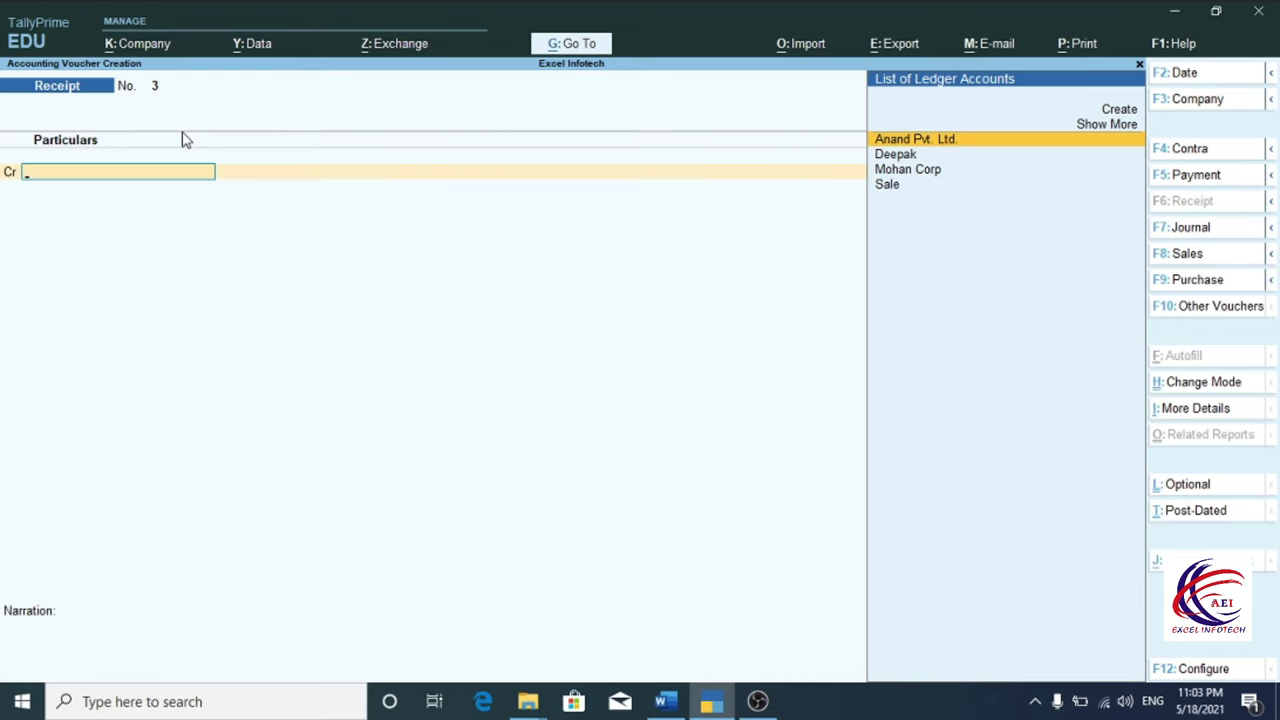
Date receipt No. 3 as 2-Jun-21, credit Anand Pvt. Ltd. 3,500 On Account, and debit Cash 3,500.
key(F2)
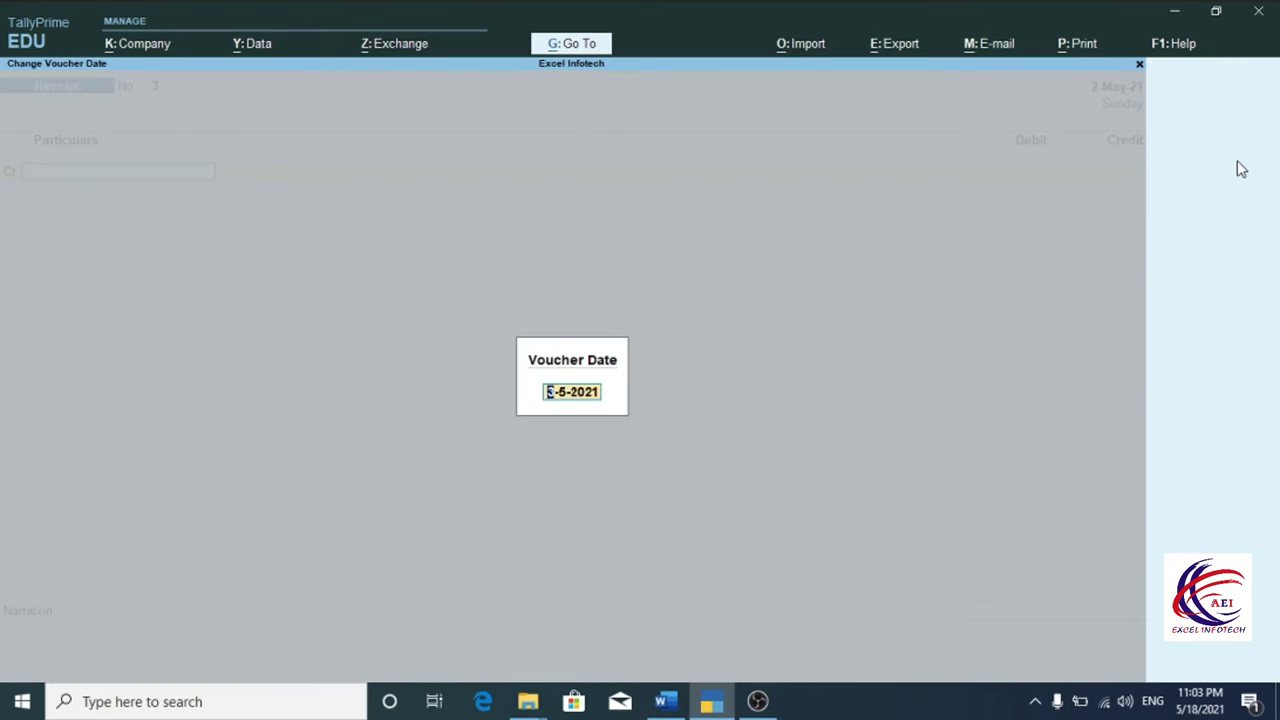
text(2)
text(21)
key(Return)
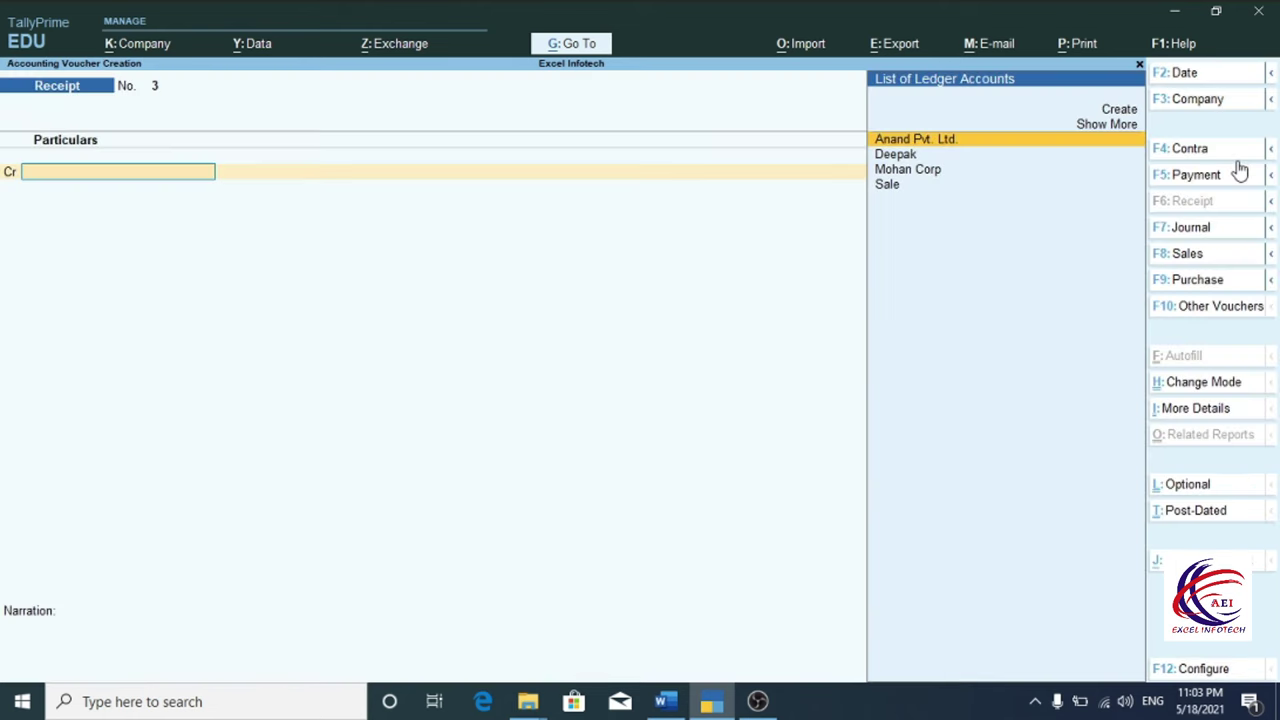
click(918, 145)
text(3500)
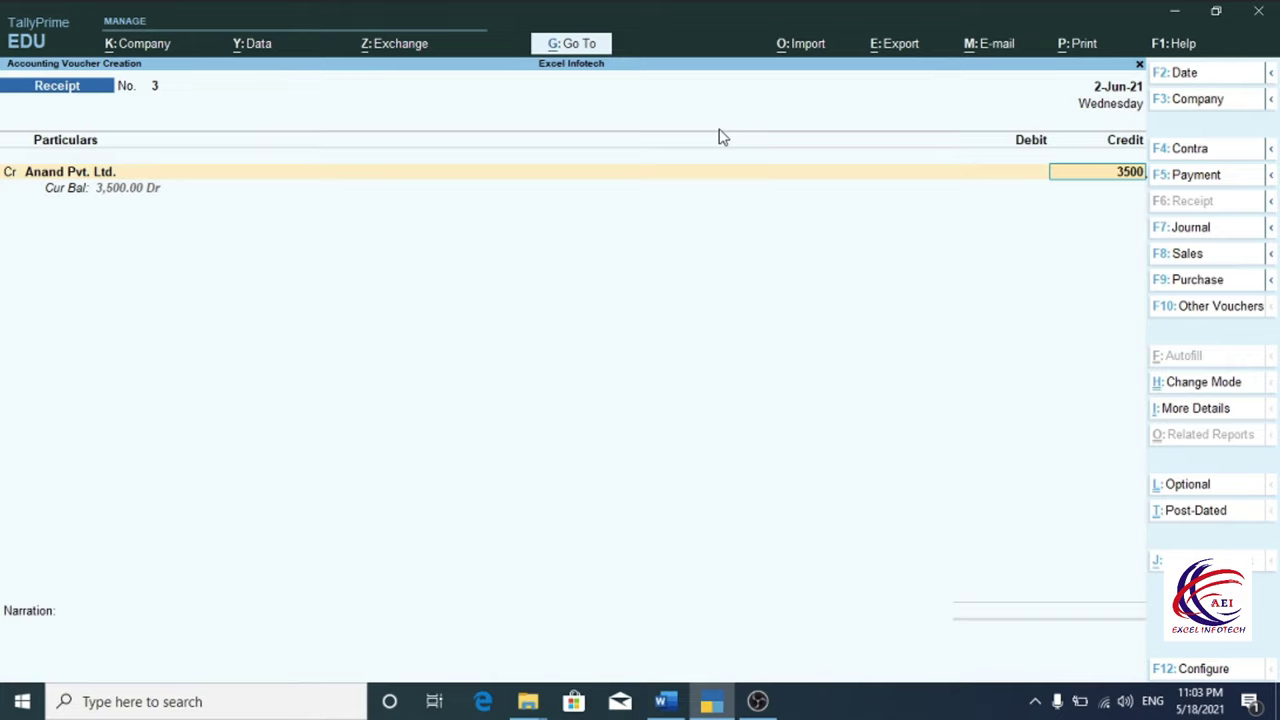
key(Return)
key(Return)
key(Return)
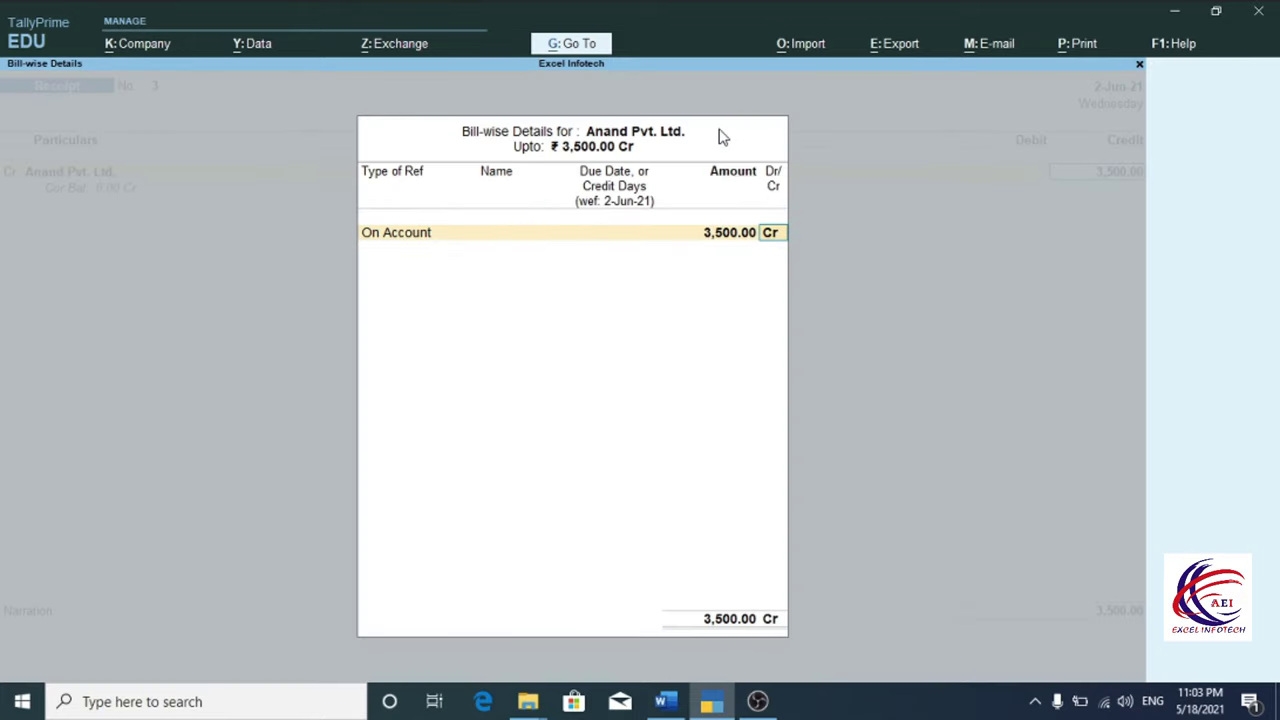
key(Return)
key(Return)
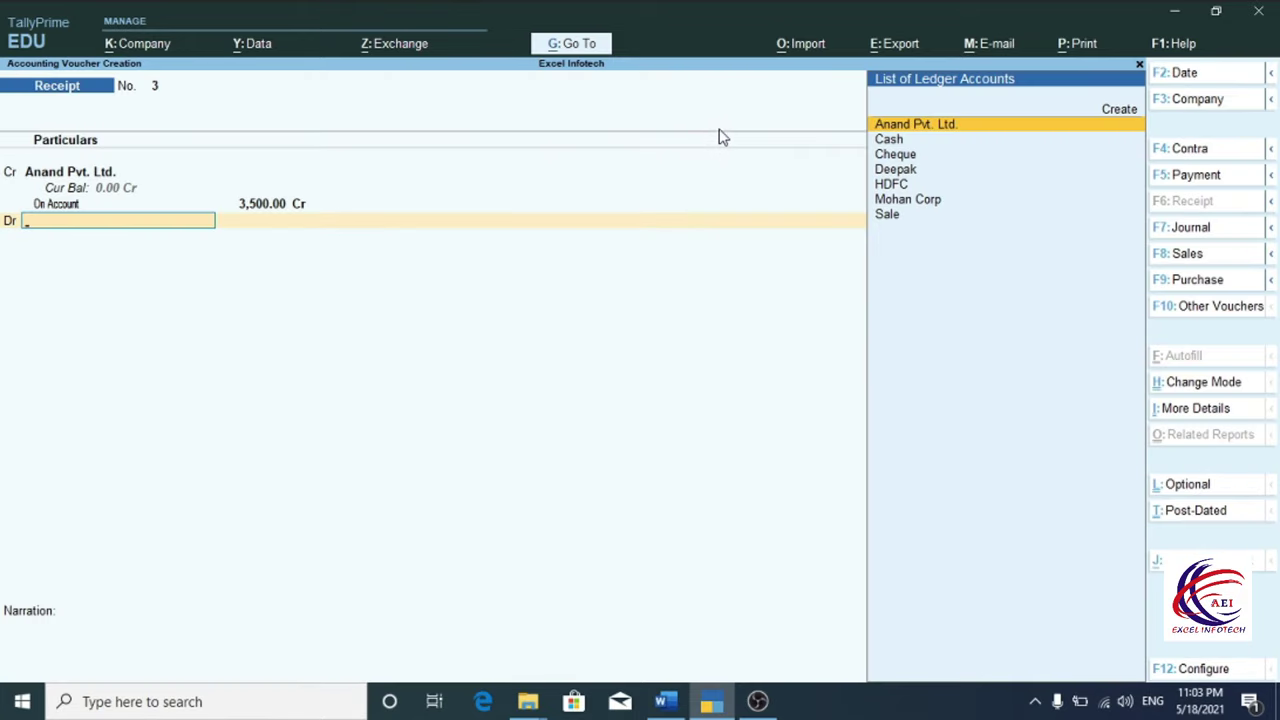
key(Down)
key(Return)
key(Return)
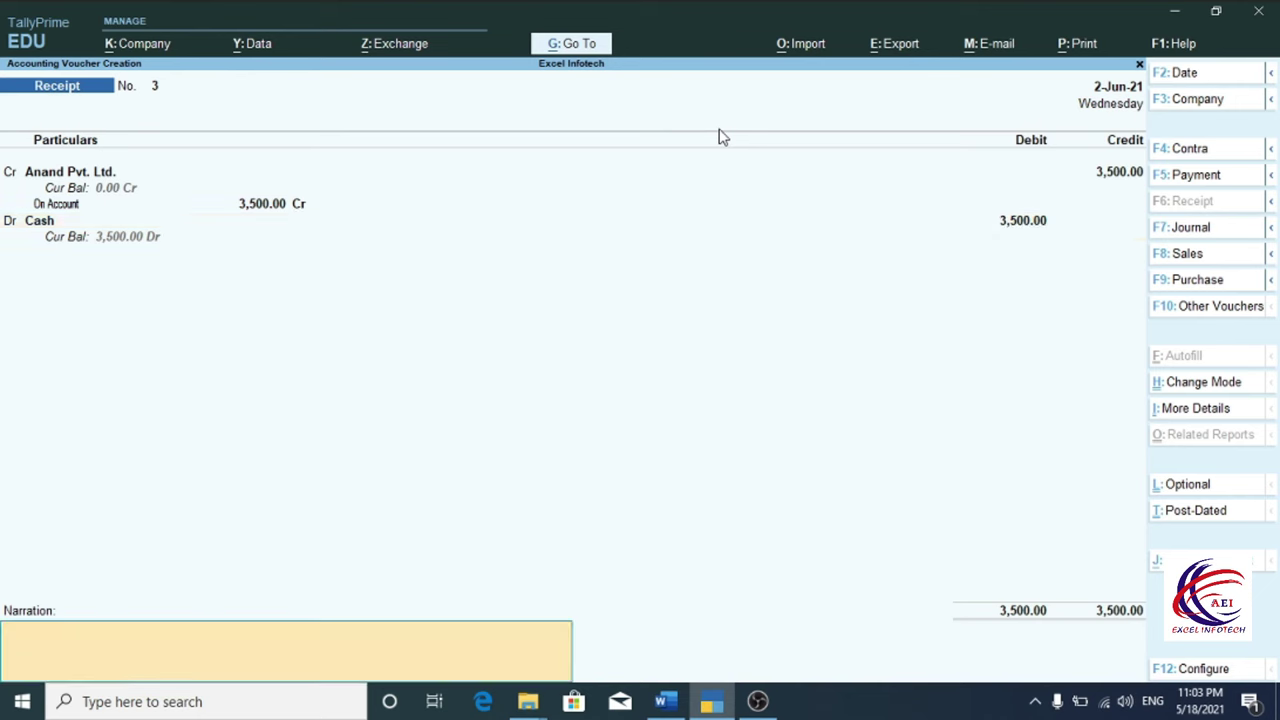
key(Return)
key(Return)
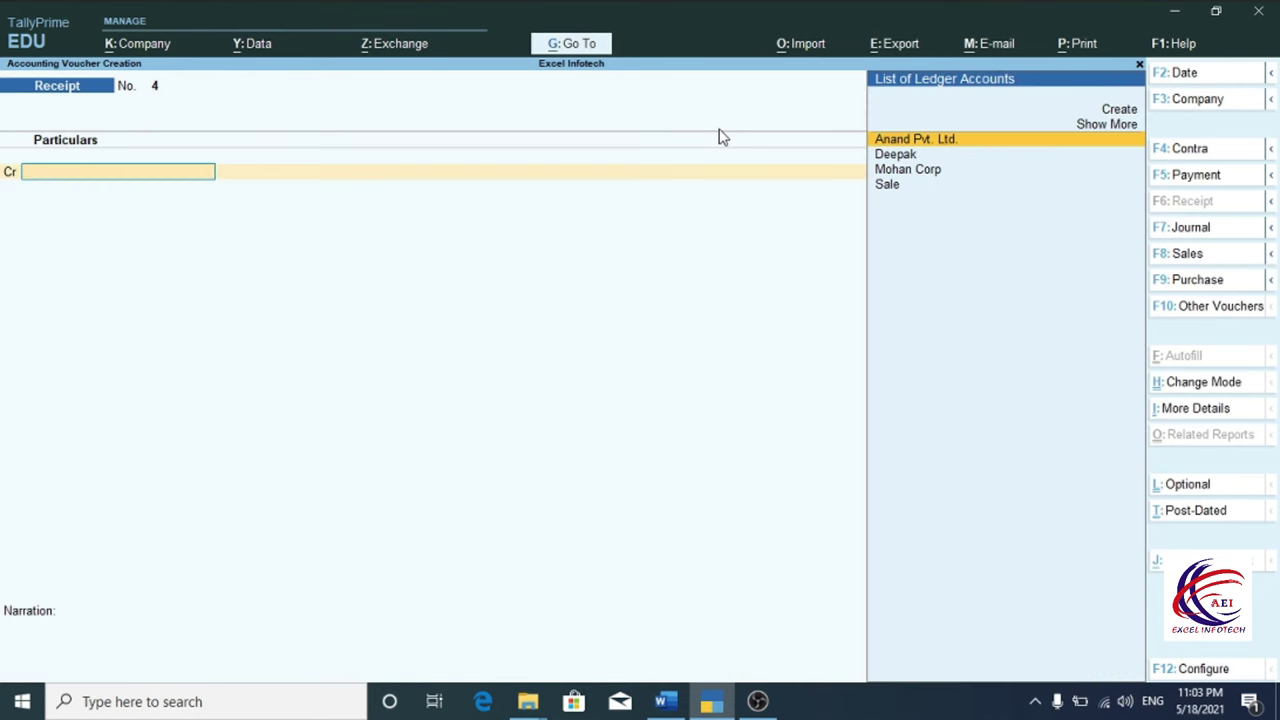
Quit voucher entry and drill from the Balance Sheet into the Current Assets group summary.
key(Escape)
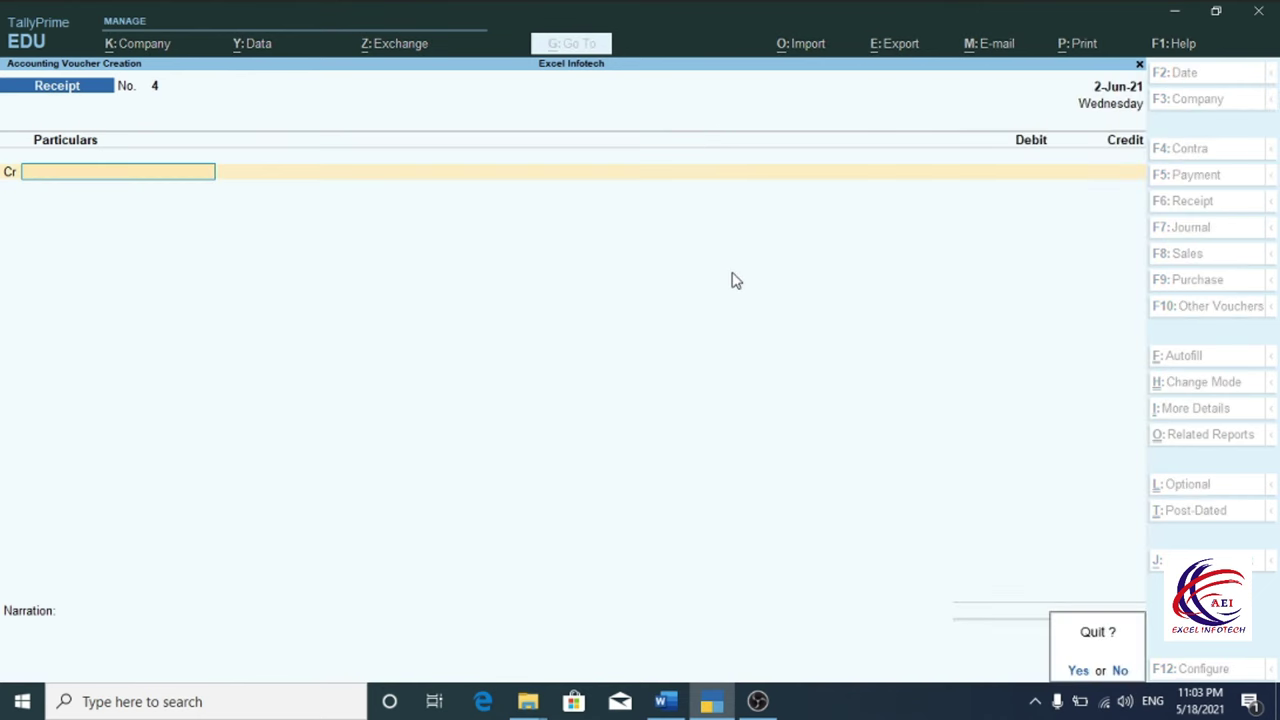
key(Return)
click(826, 443)
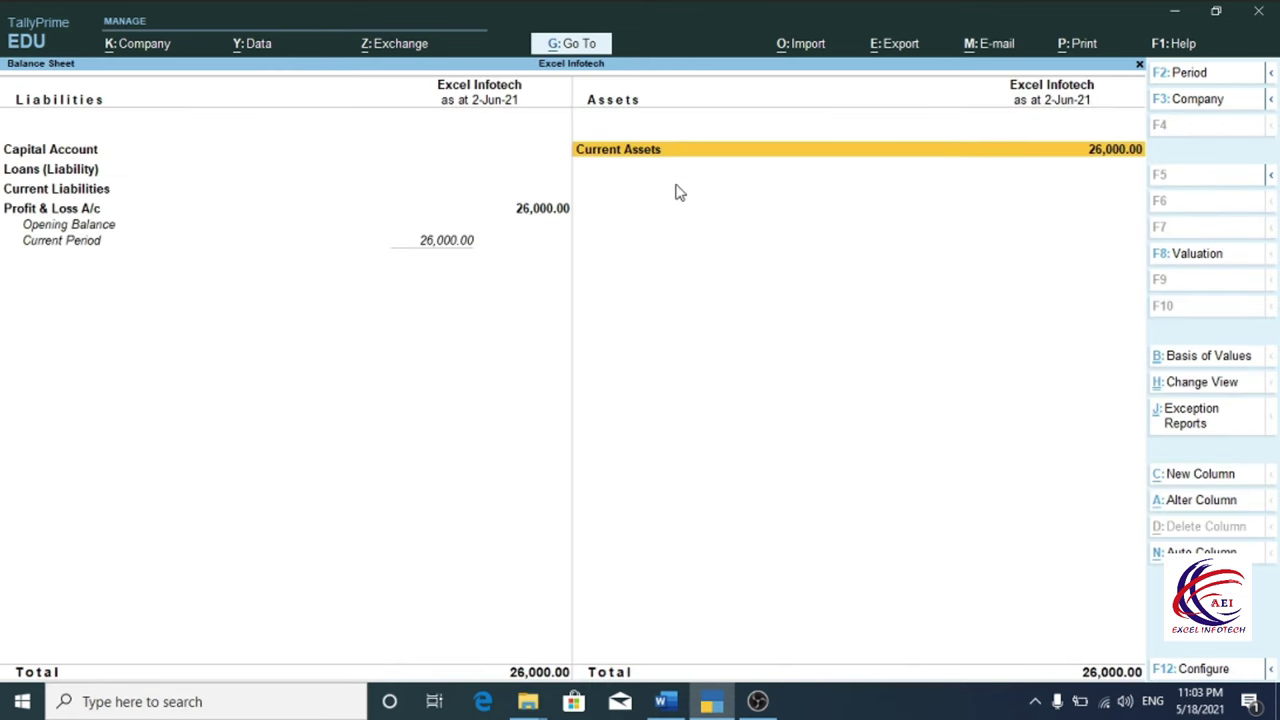
click(1101, 152)
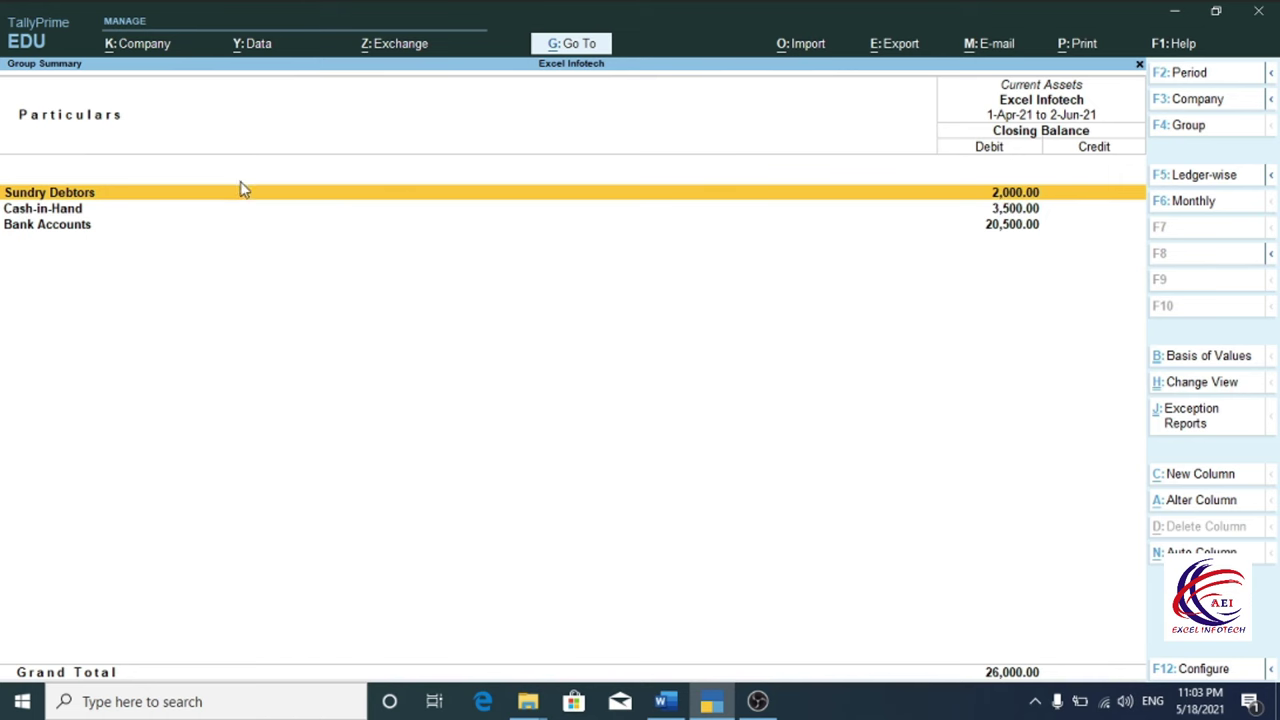
Check the Mohan Corp. 10,000 and Anand India 3,500 receipt questions against Tally's Cash-in-Hand and Current Assets figures.
key(alt+Tab)
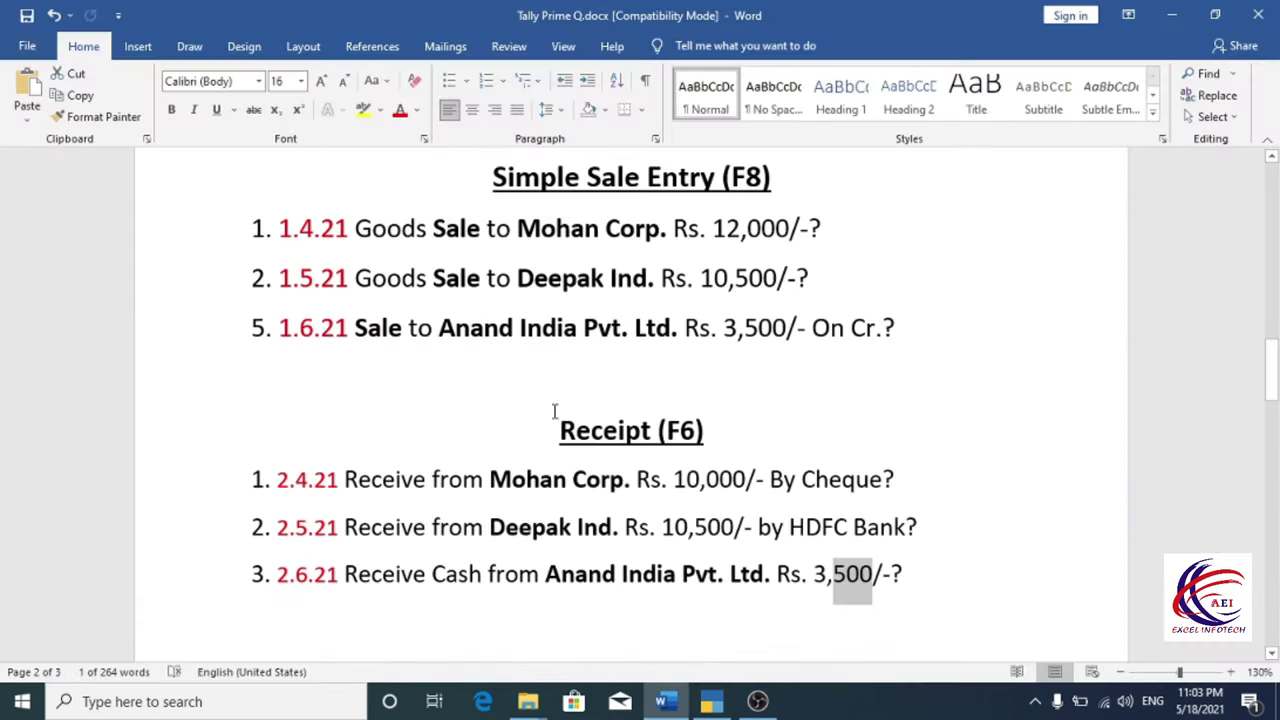
drag(487, 228, 789, 228)
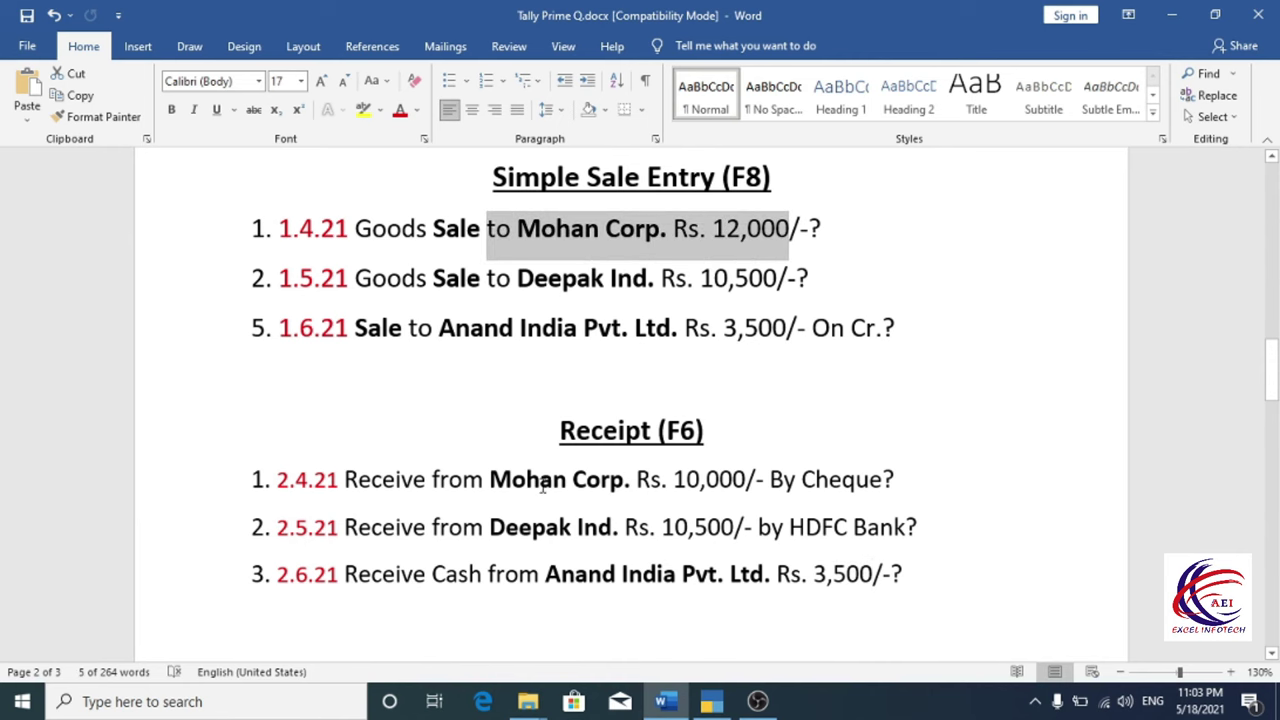
drag(489, 480, 800, 480)
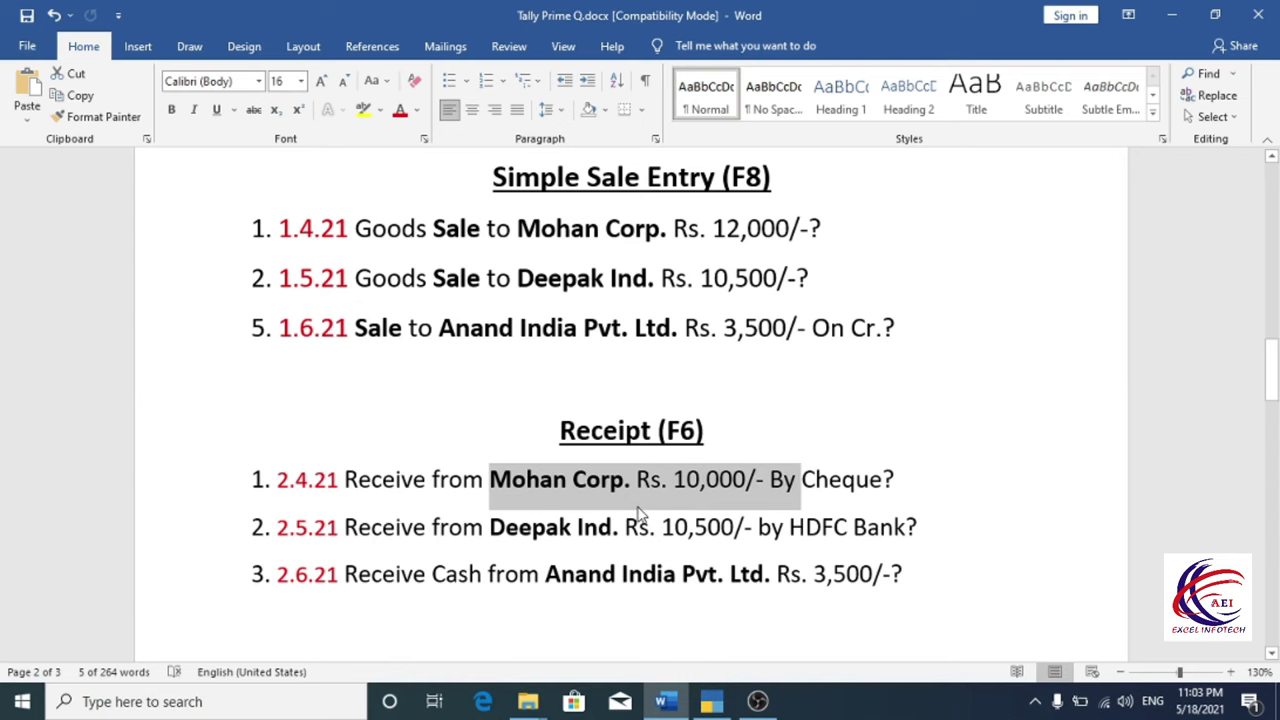
key(alt+Tab)
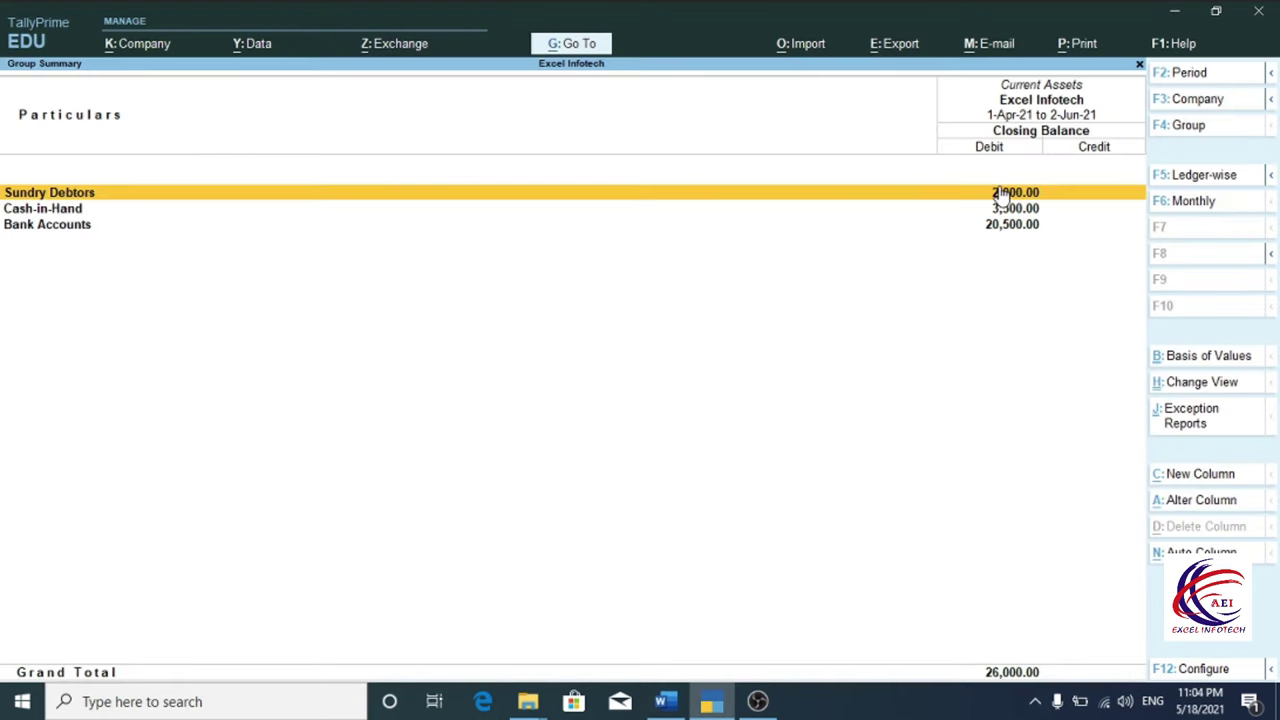
click(57, 210)
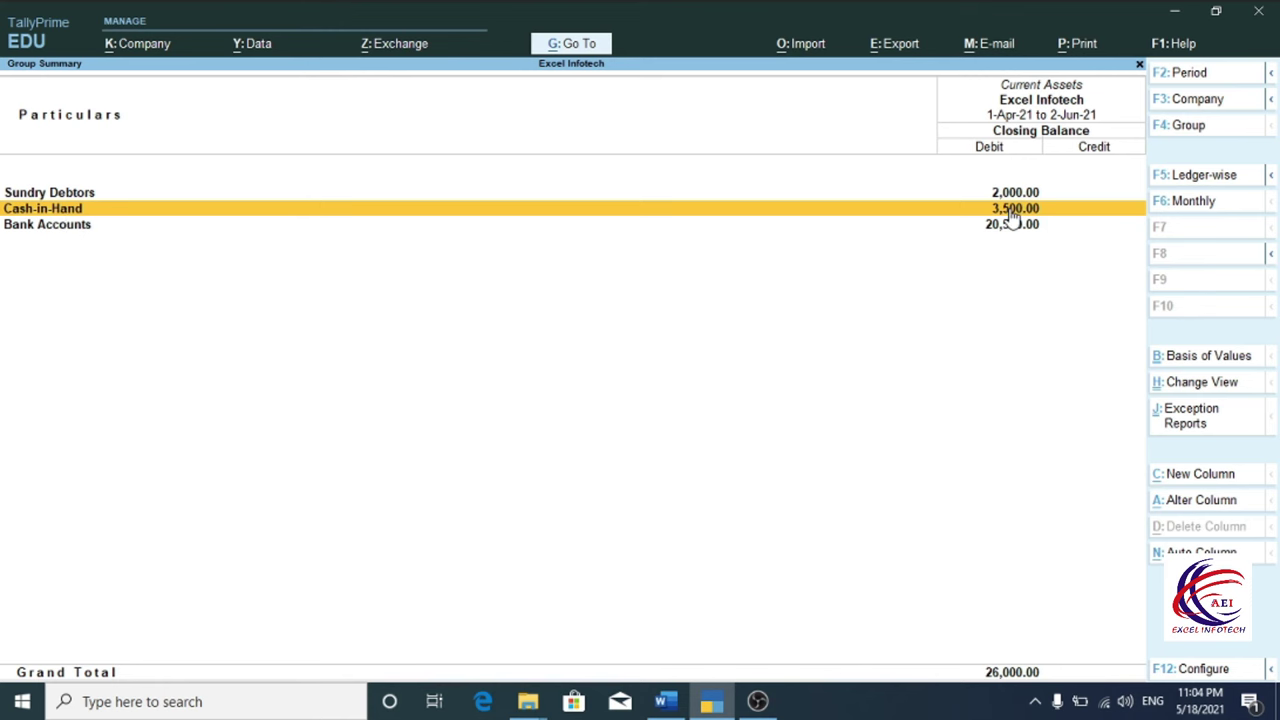
key(alt+Tab)
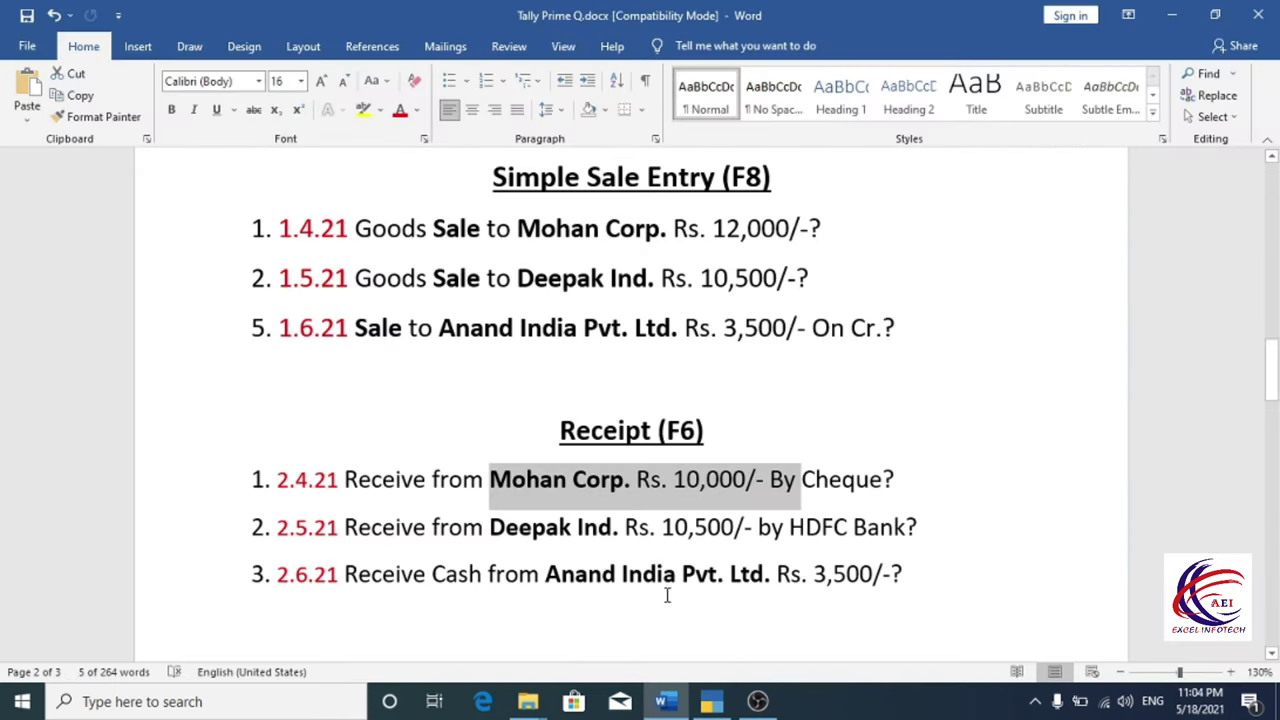
drag(500, 578, 880, 578)
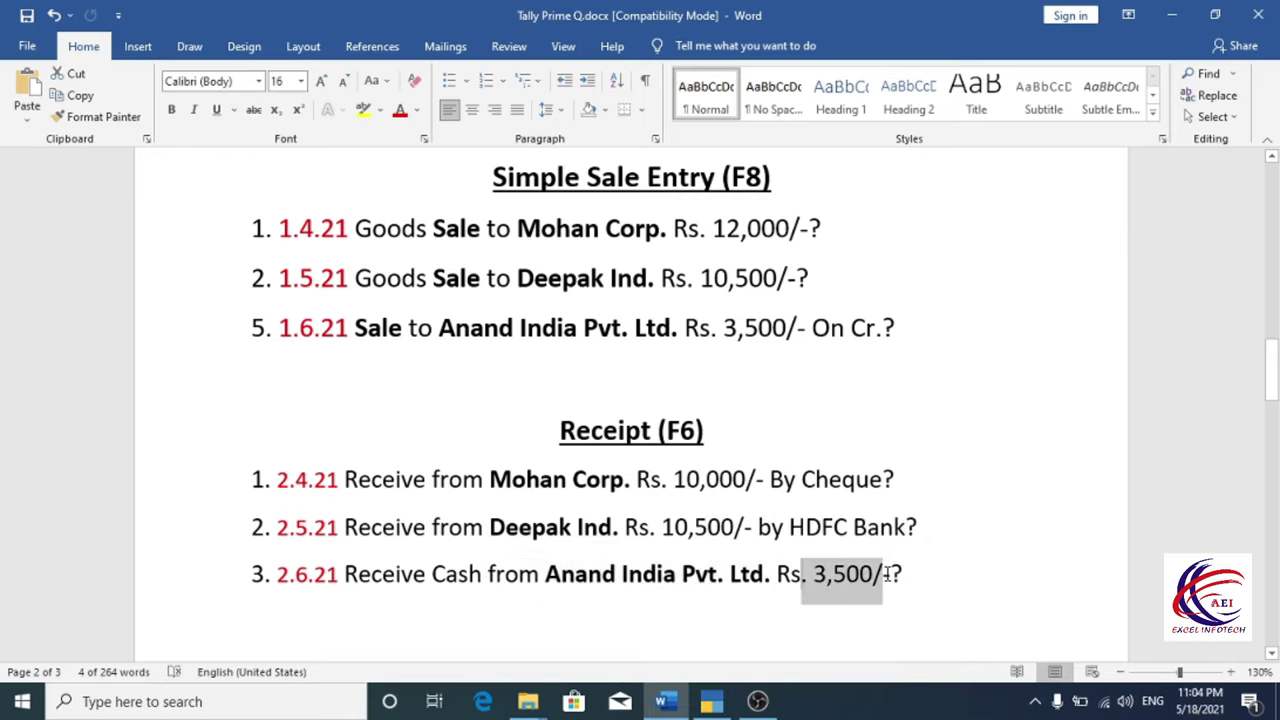
key(alt+Tab)
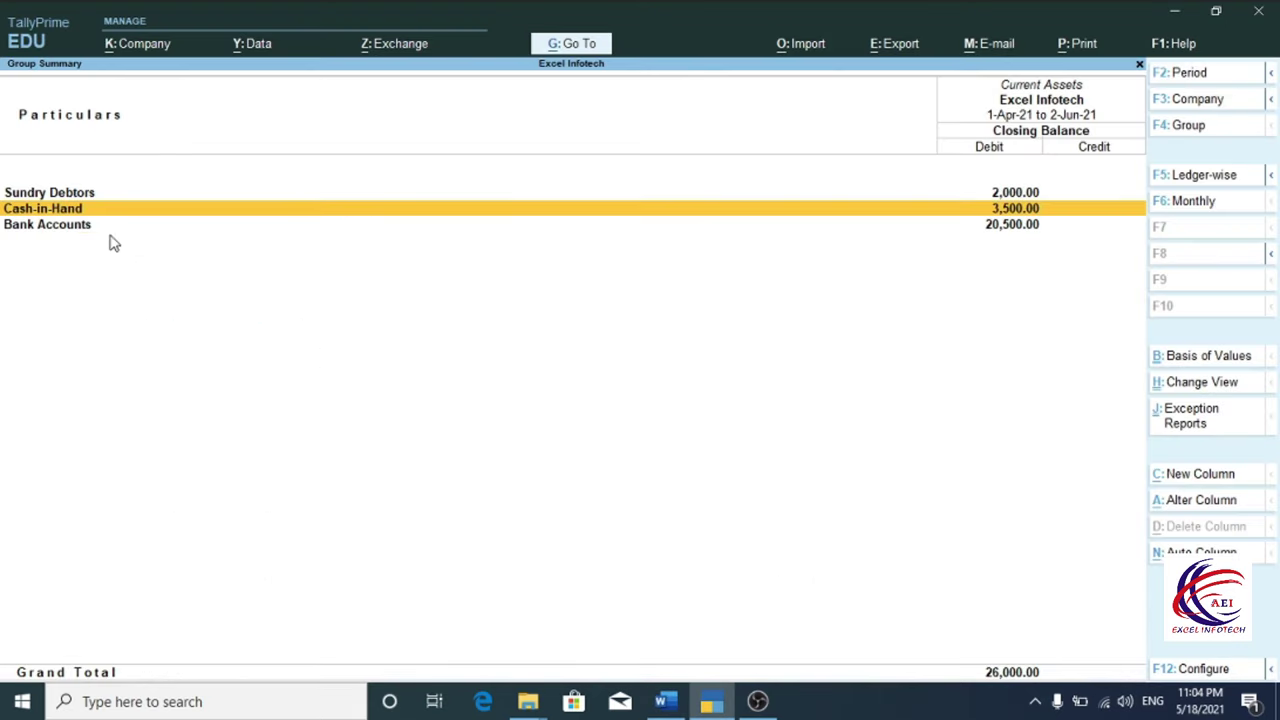
Drill into Bank Accounts to confirm Cheque 10,000 and HDFC 10,500, then return to Gateway of Tally.
key(Down)
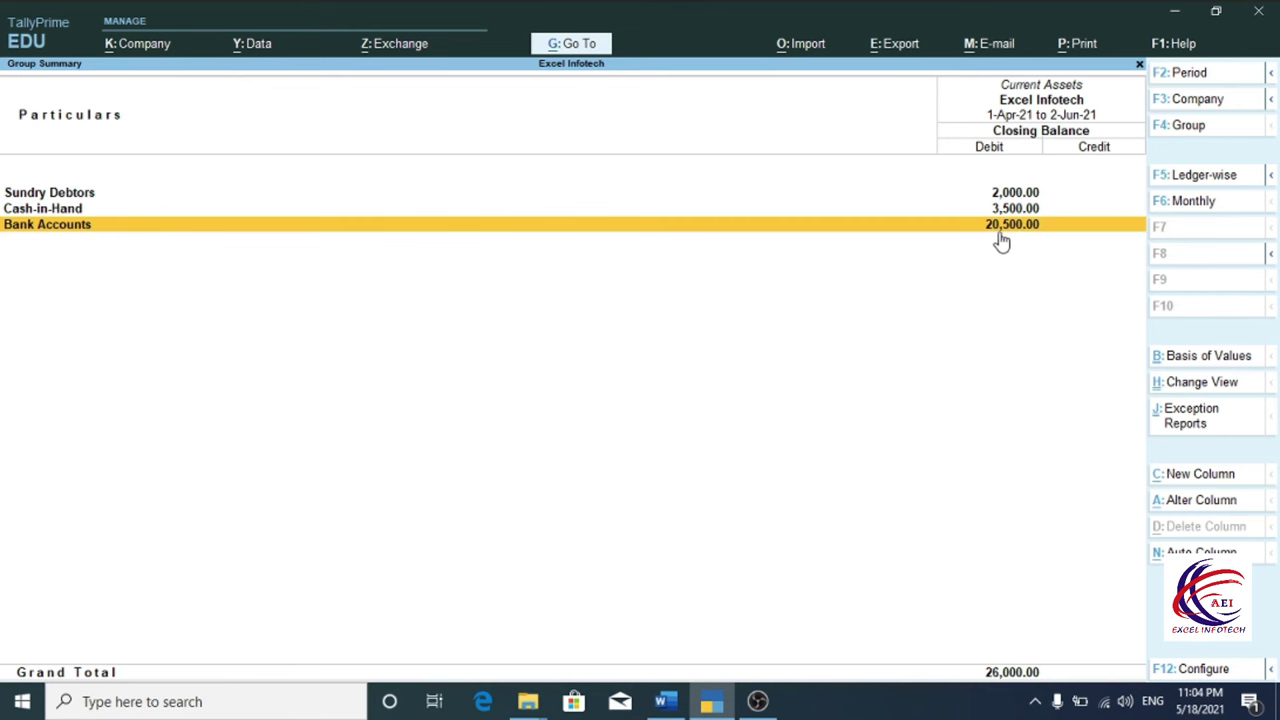
click(1003, 226)
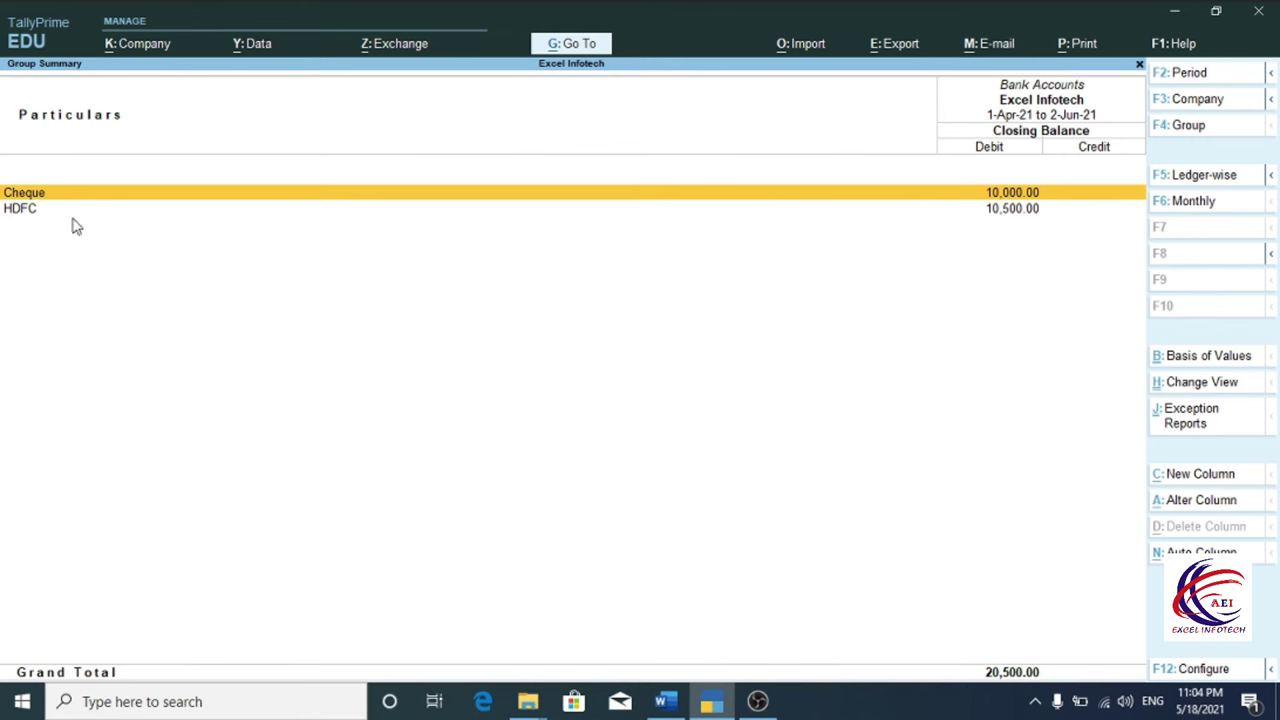
click(32, 210)
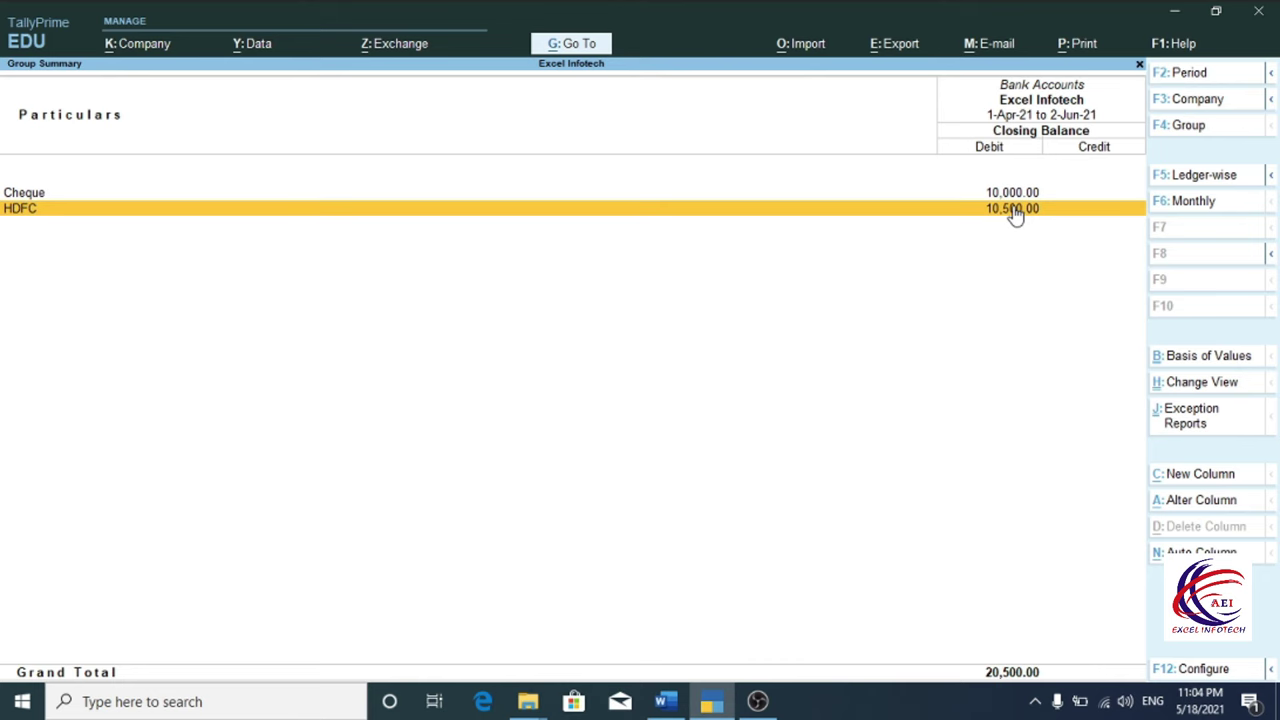
key(Escape)
key(Escape)
key(Escape)
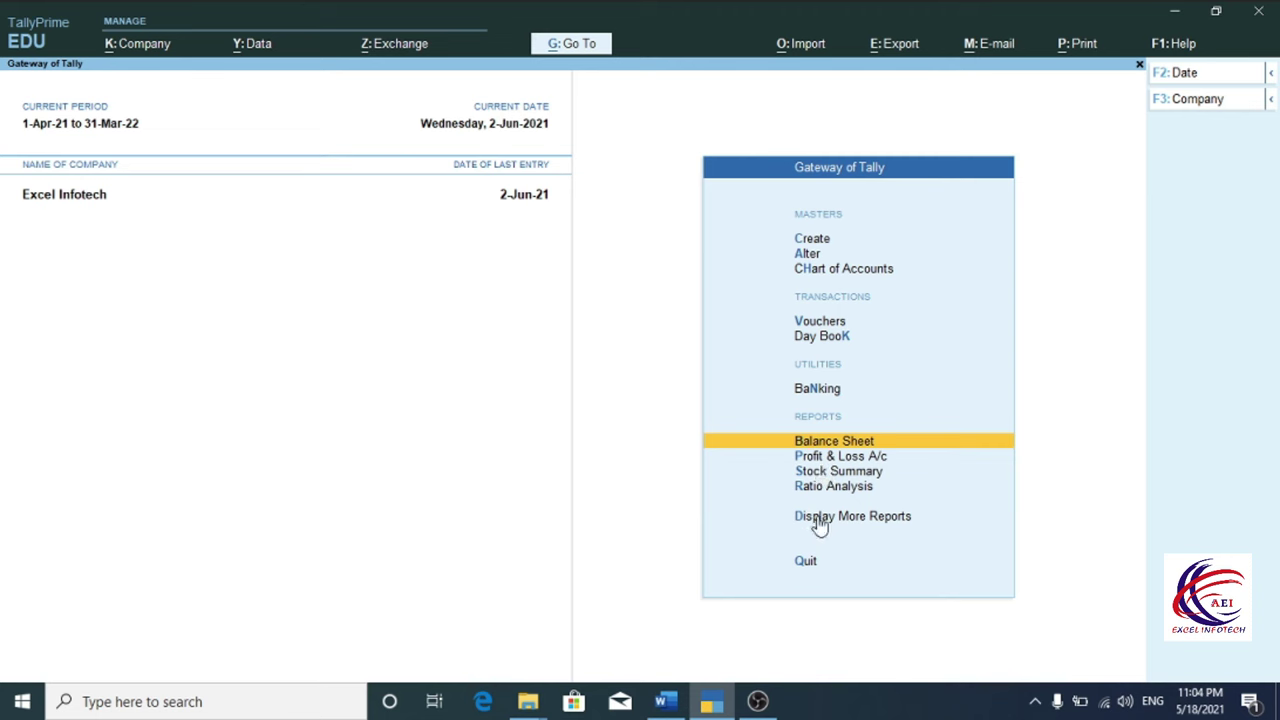
Open the Anand Pvt. Ltd. ledger via Display More Reports > Account Books > Ledger.
click(820, 521)
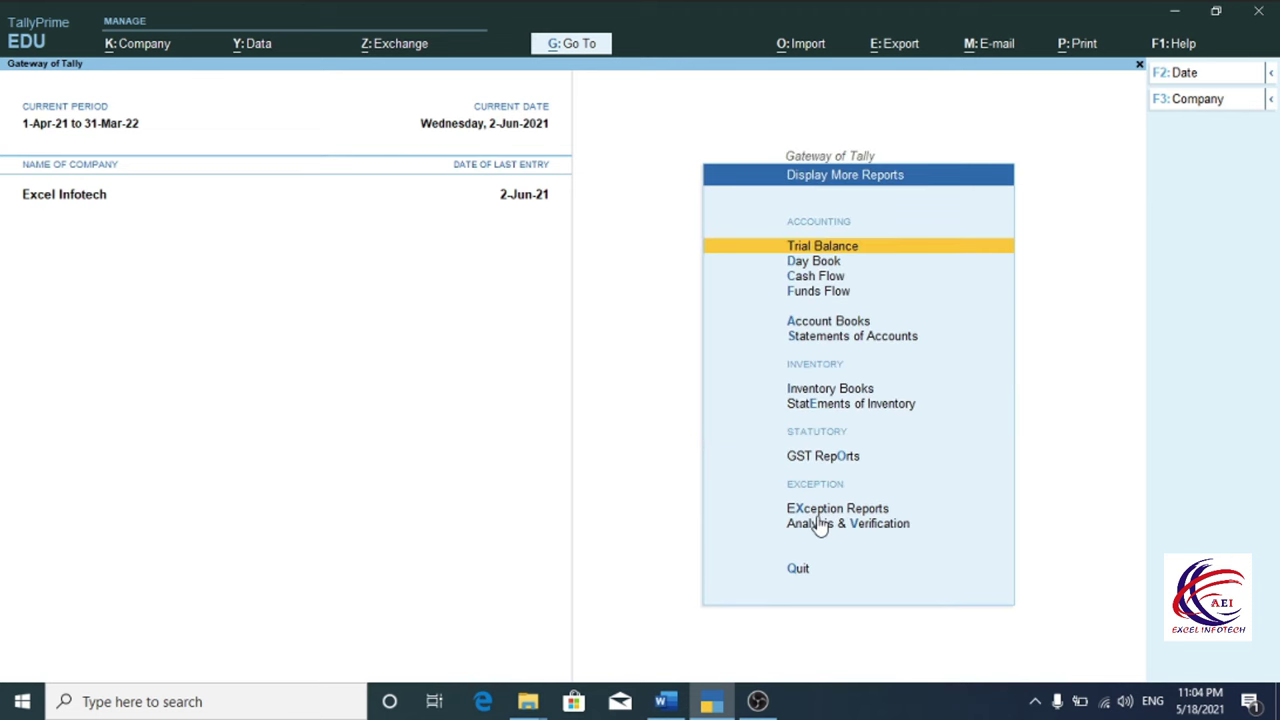
click(810, 330)
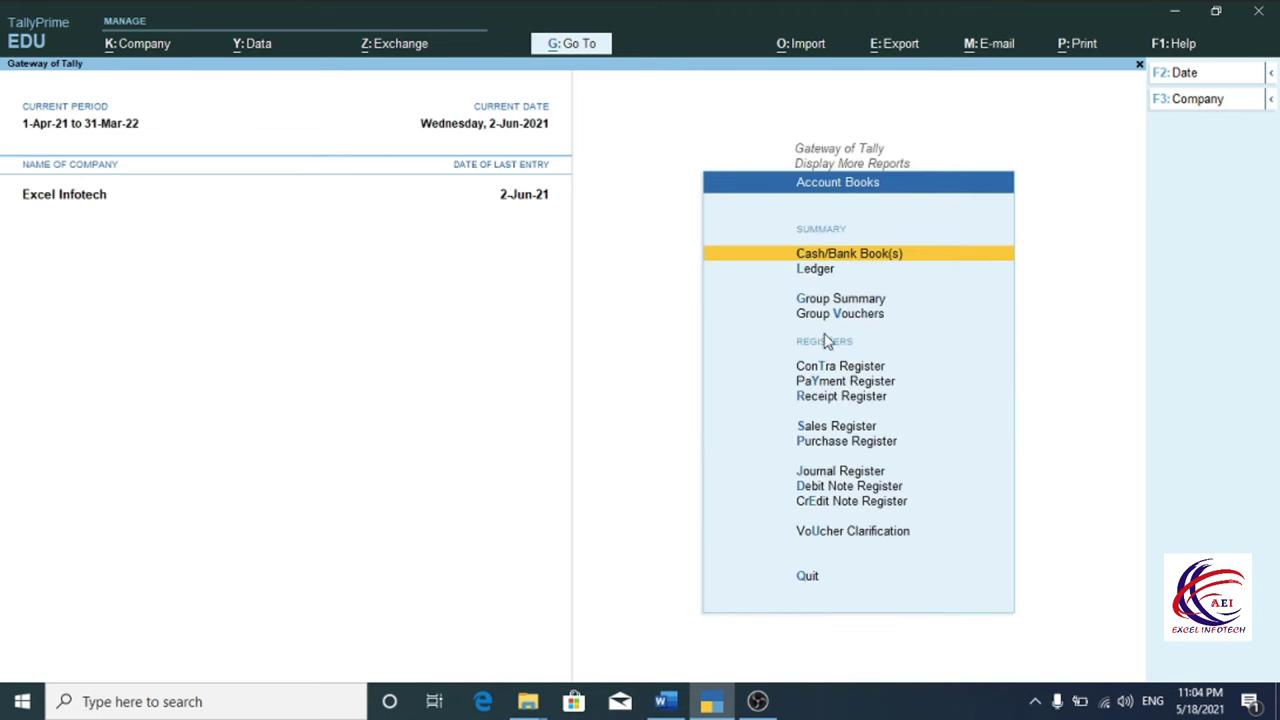
click(816, 270)
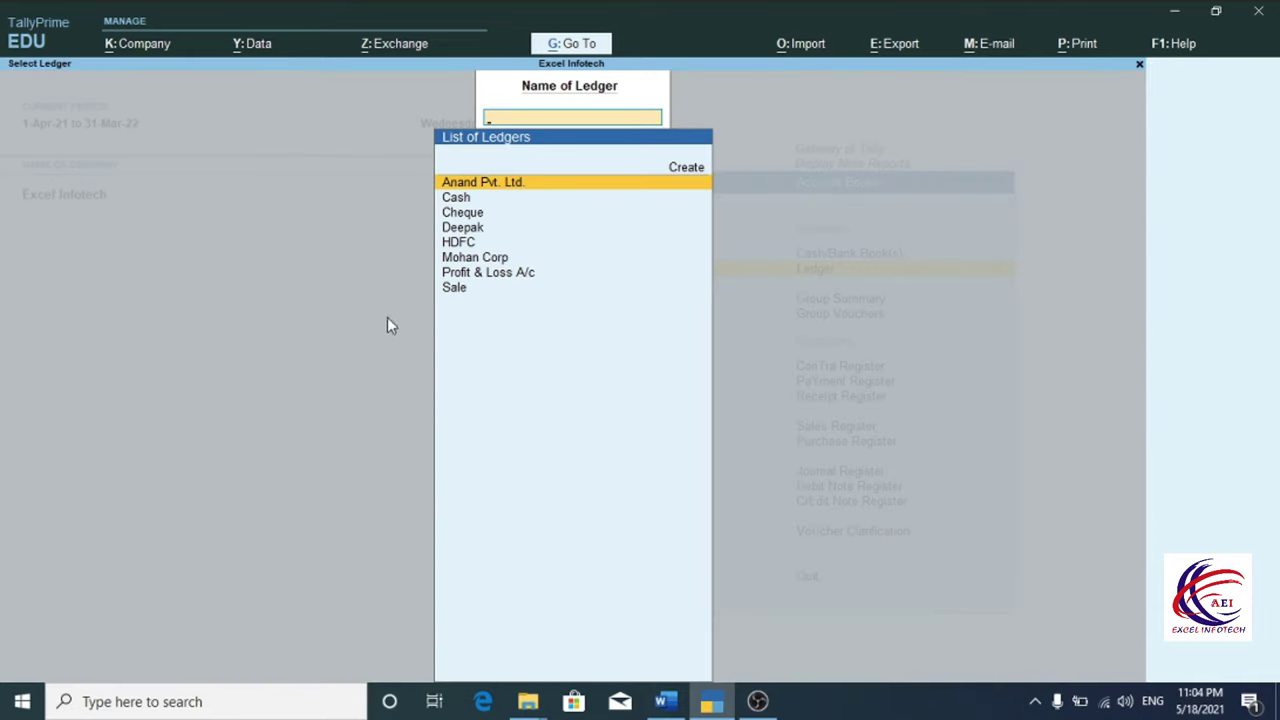
click(491, 183)
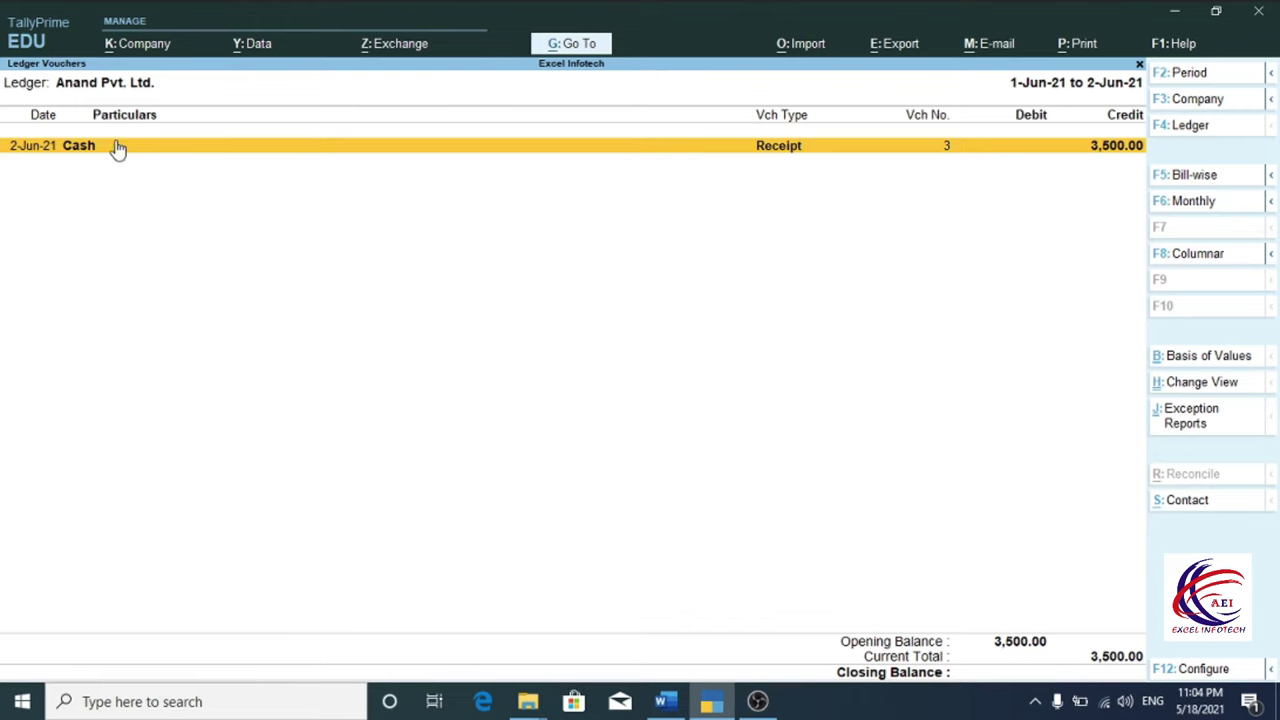
key(F4)
click(460, 183)
Set the report period to 1-4-2021 through 31-3-22, review the 2-Jun-21 receipt, then exit the report.
key(F2)
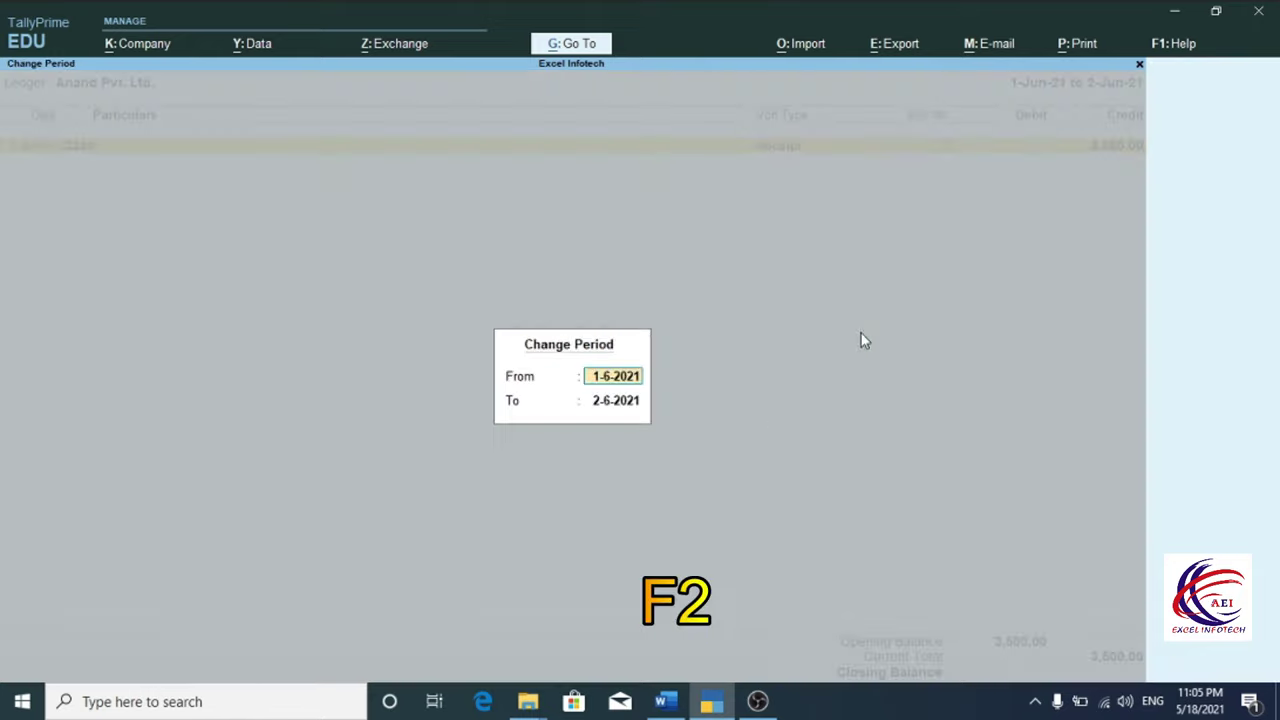
text(1-4)
text(-2021)
key(Return)
text(31-3-2)
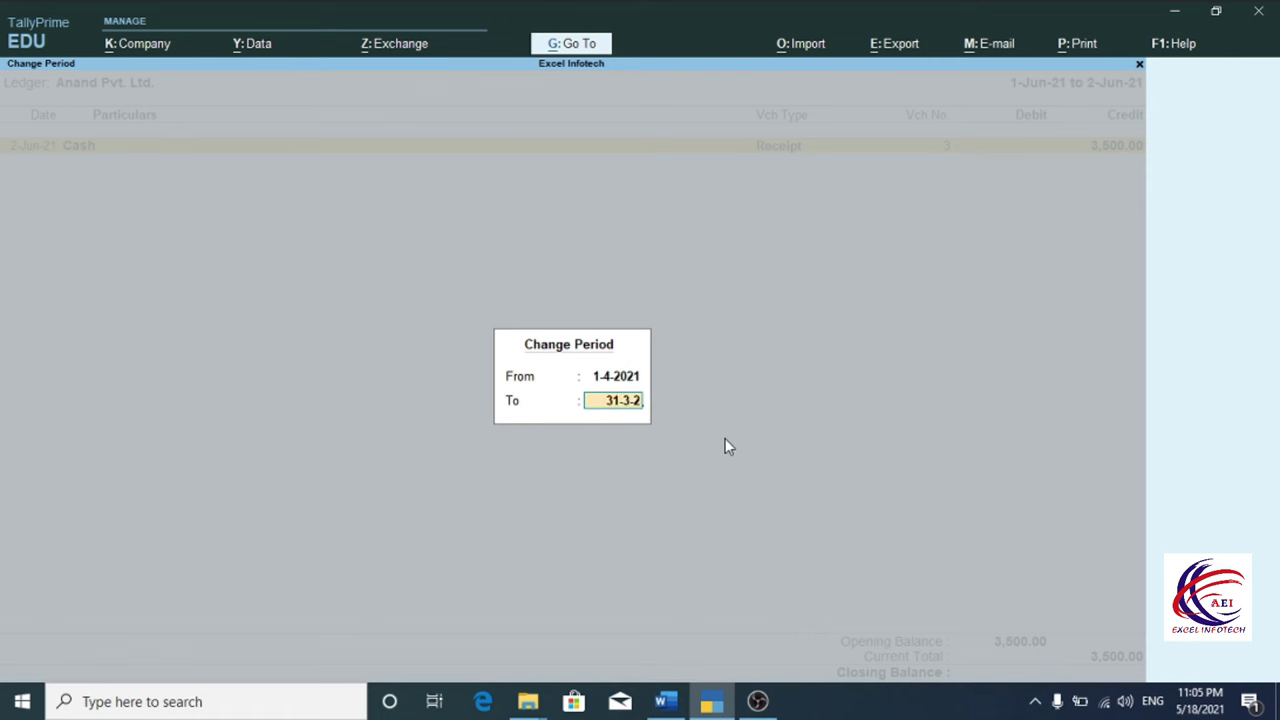
text(2)
key(Return)
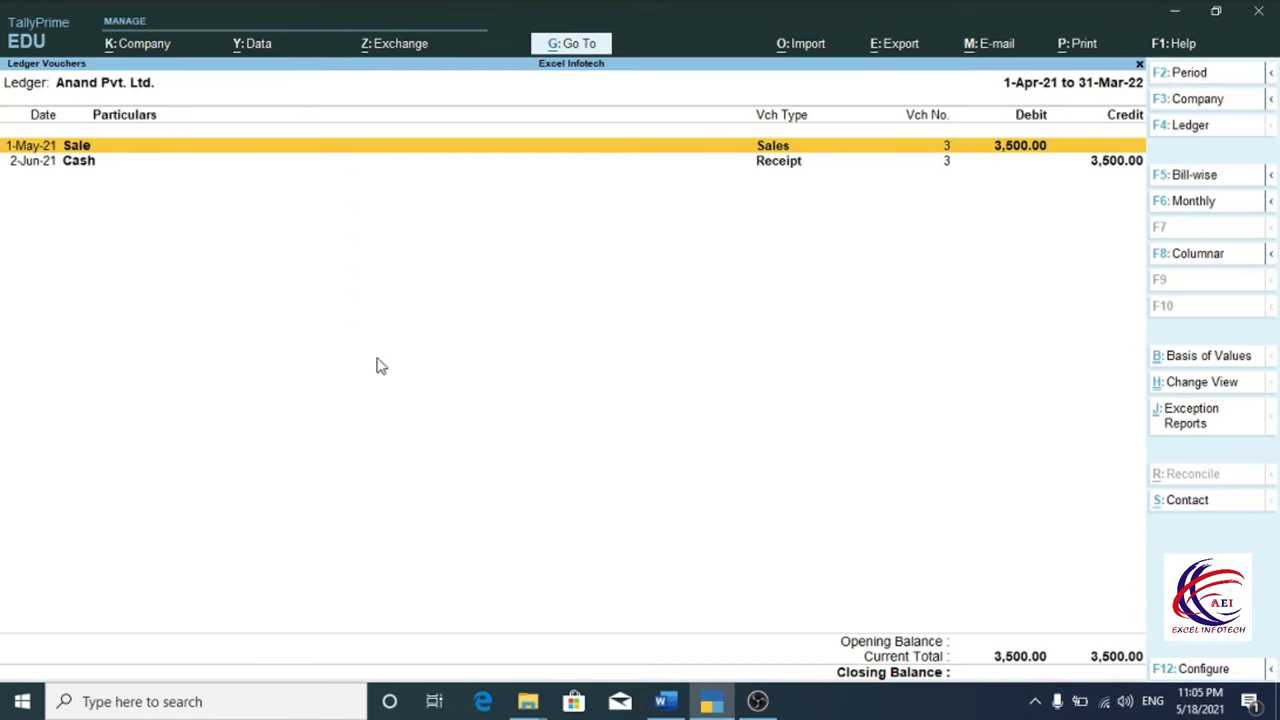
click(85, 164)
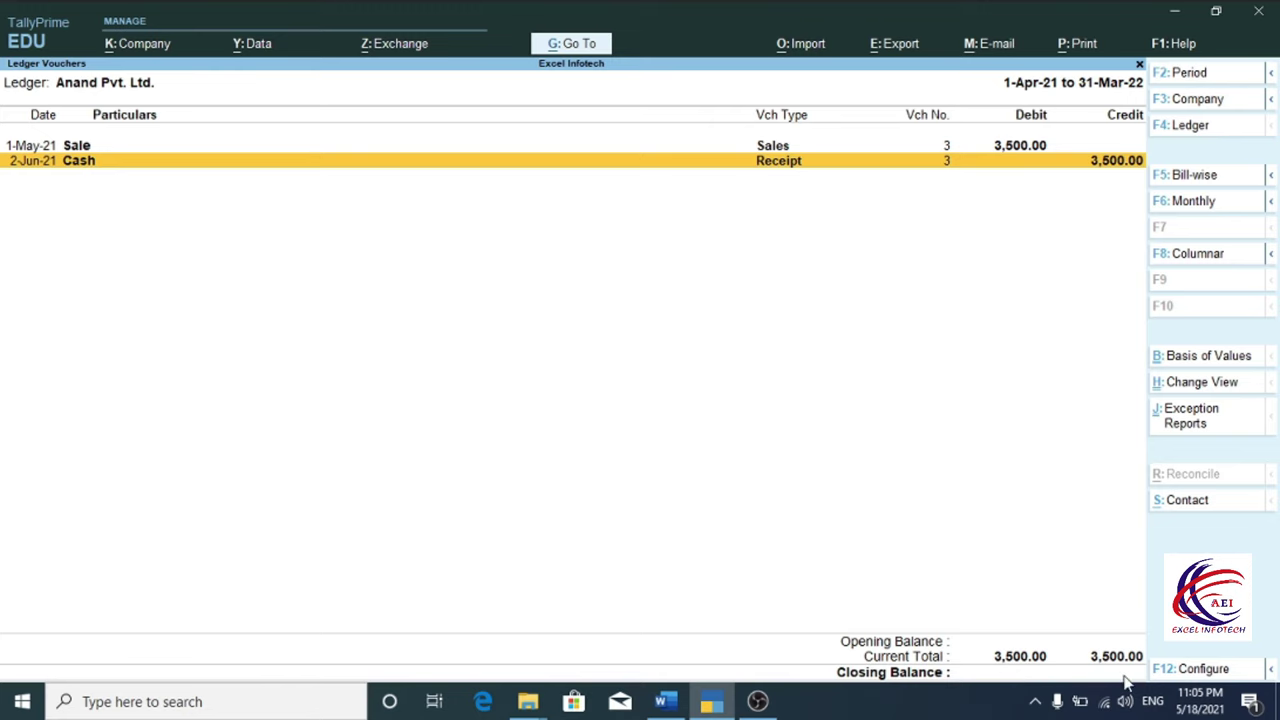
key(Escape)
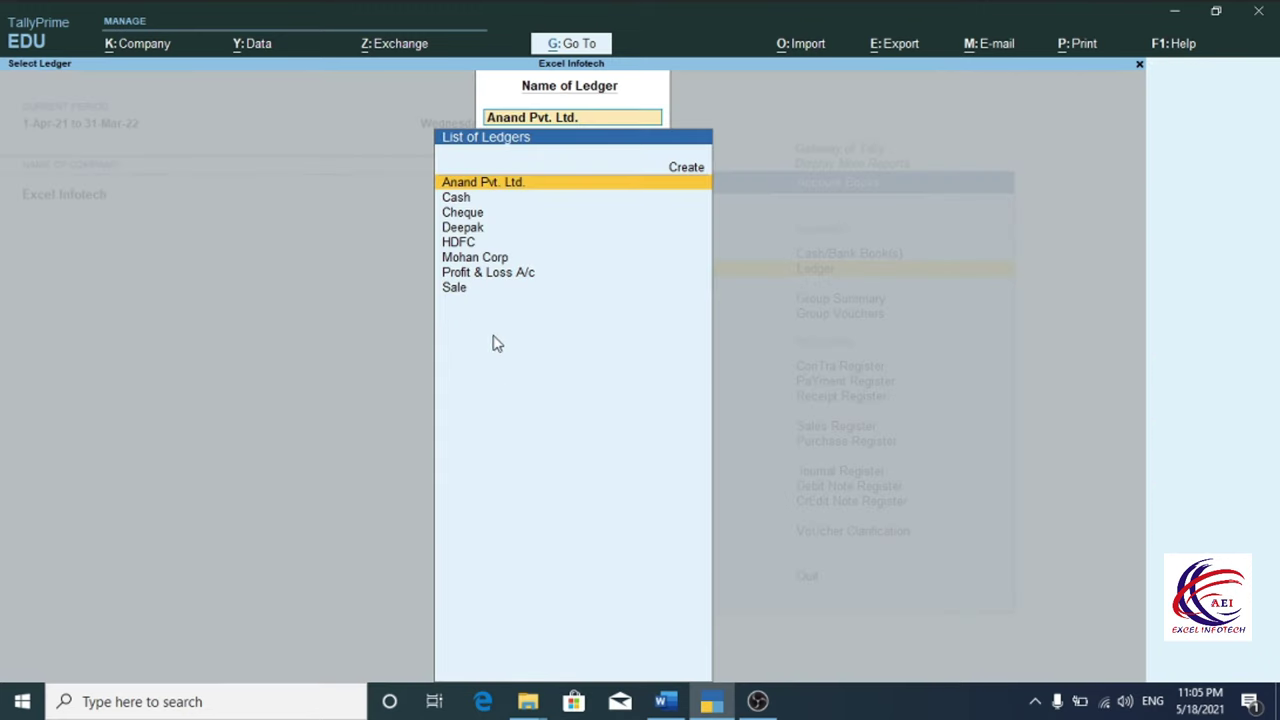
Open Mohan Corp's ledger, check the 2-Apr-21 cheque receipt and 2,000 closing balance, then exit.
click(484, 259)
click(484, 259)
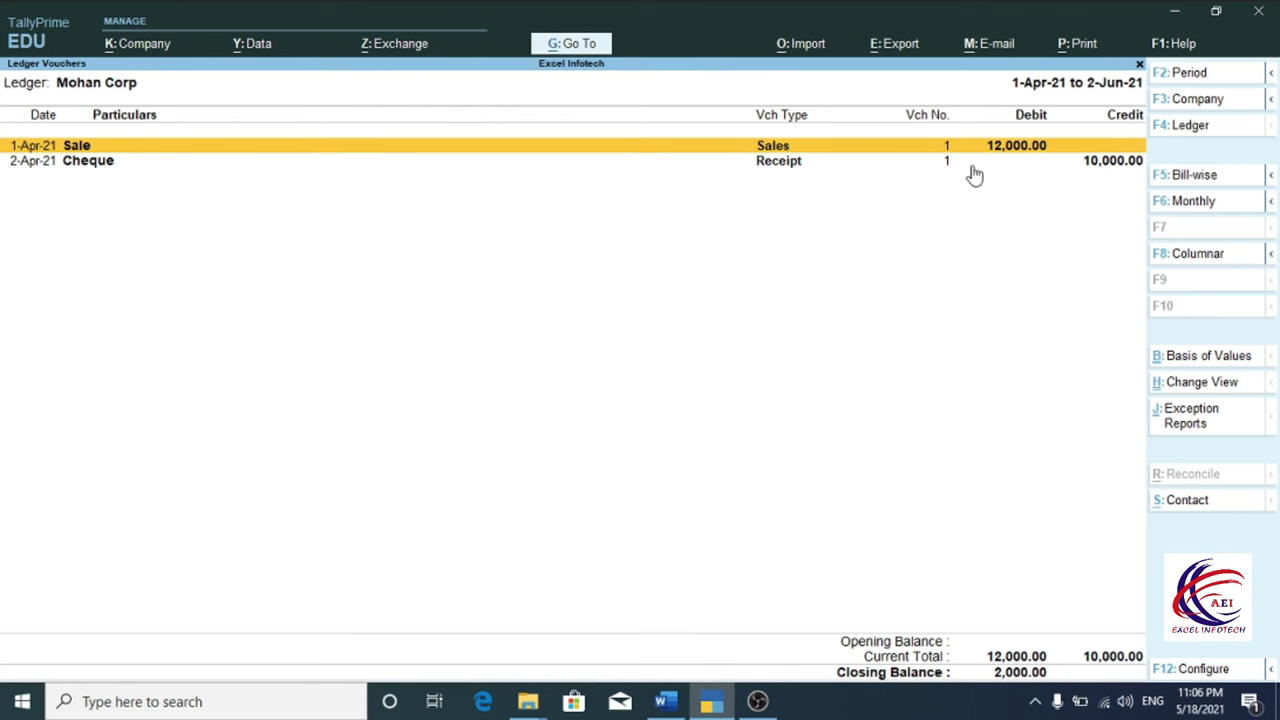
click(790, 160)
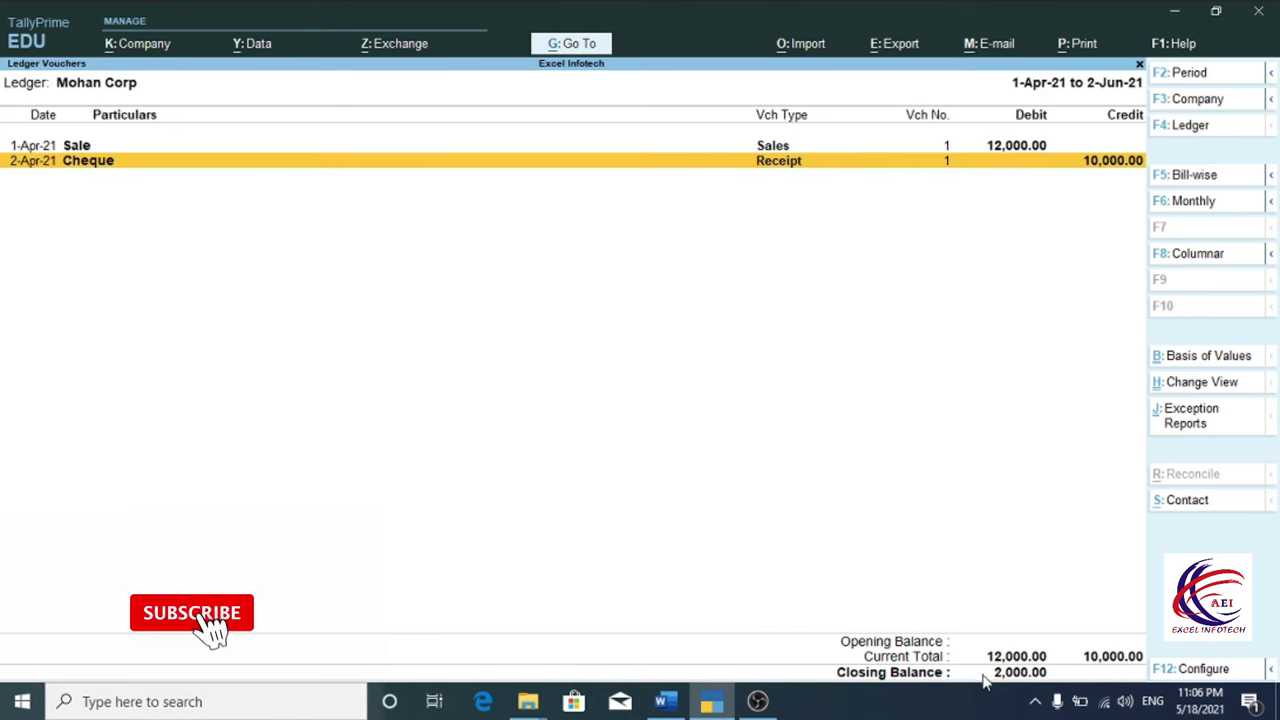
key(Escape)
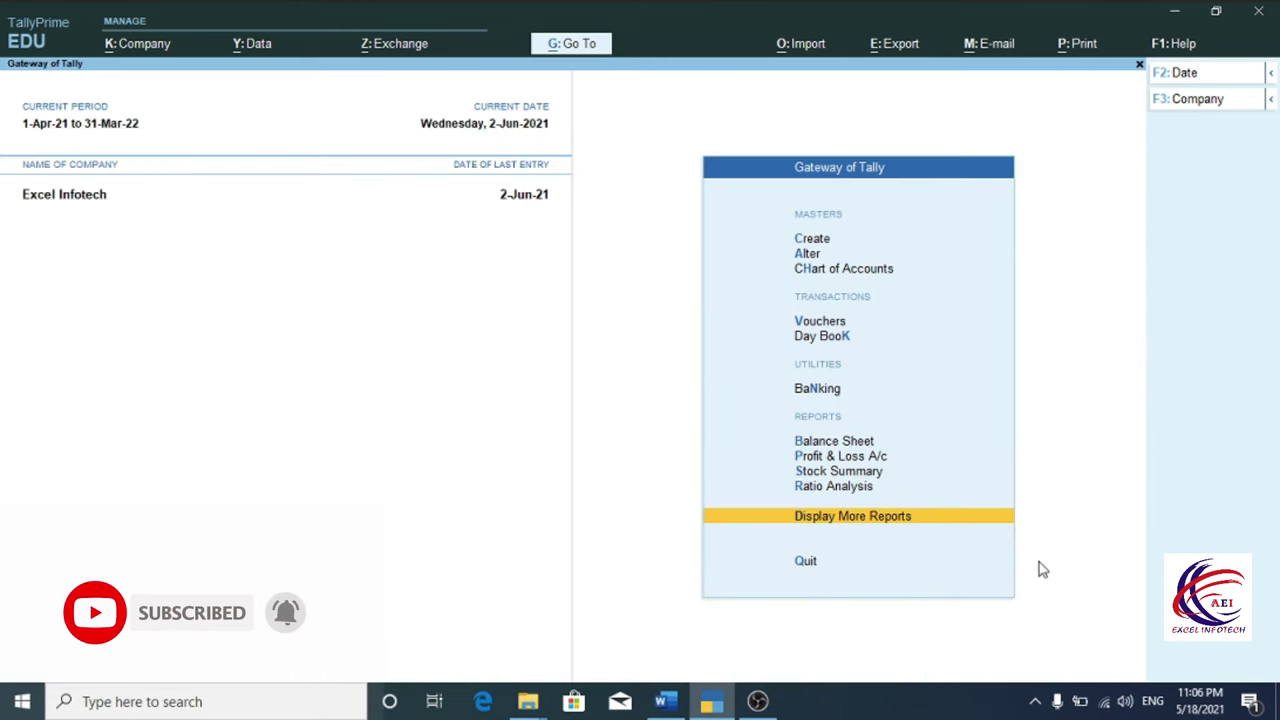